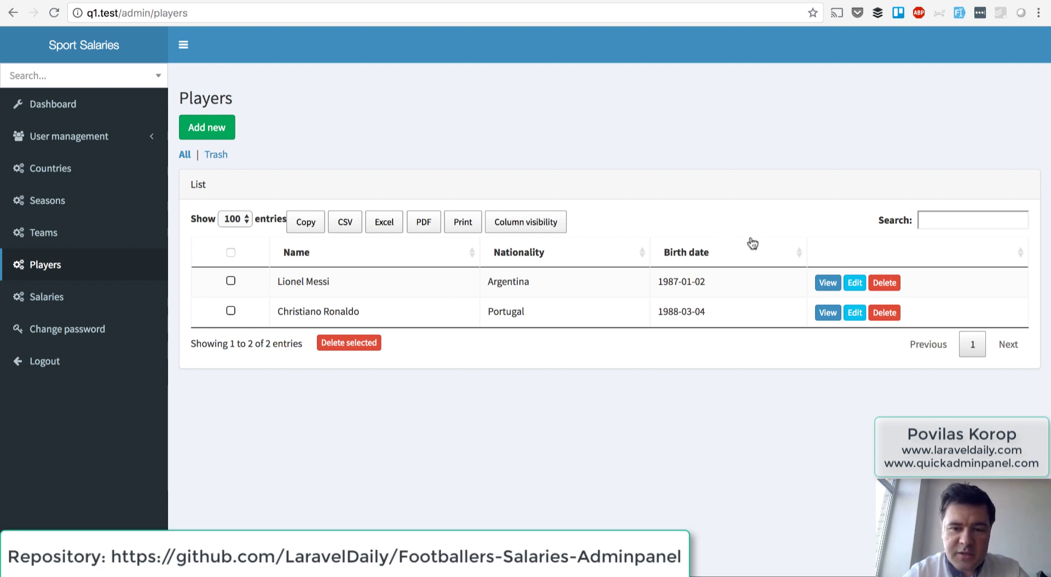
Search the admin data for 'mes' and open the matched player's page with his salary table.
click(50, 75)
text(mess)
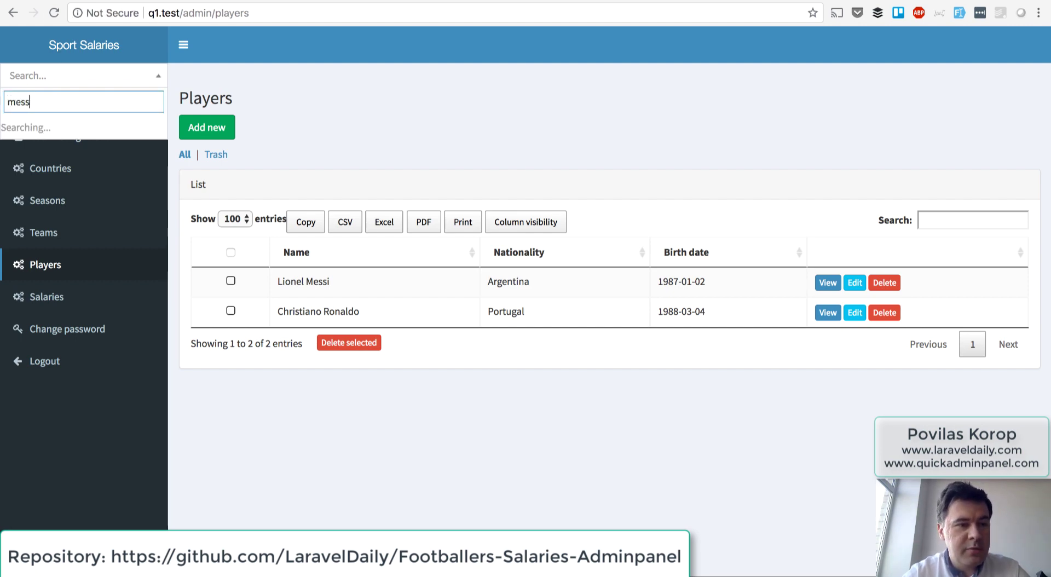
click(70, 141)
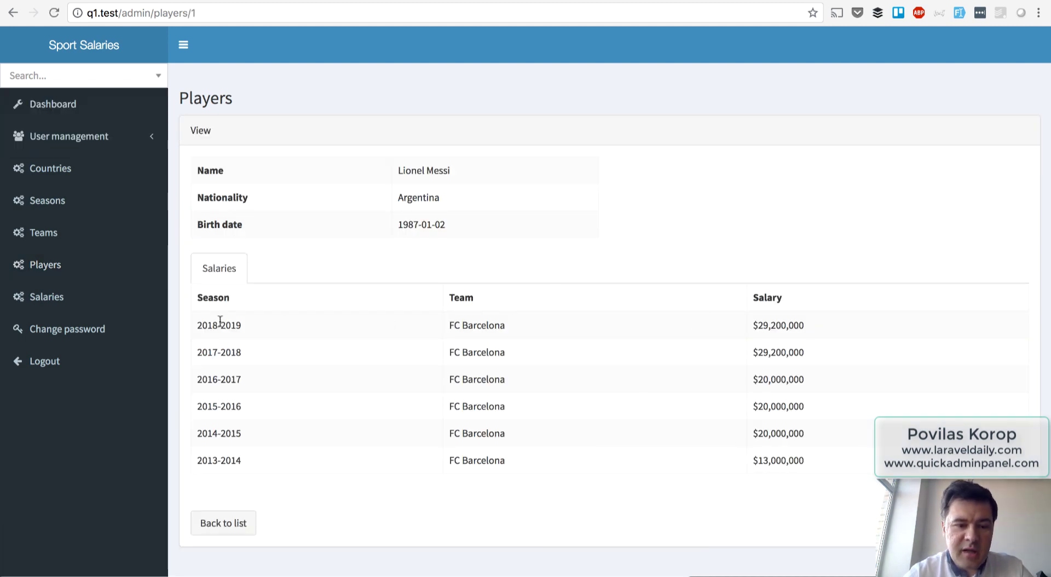
drag(188, 326, 747, 486)
click(745, 485)
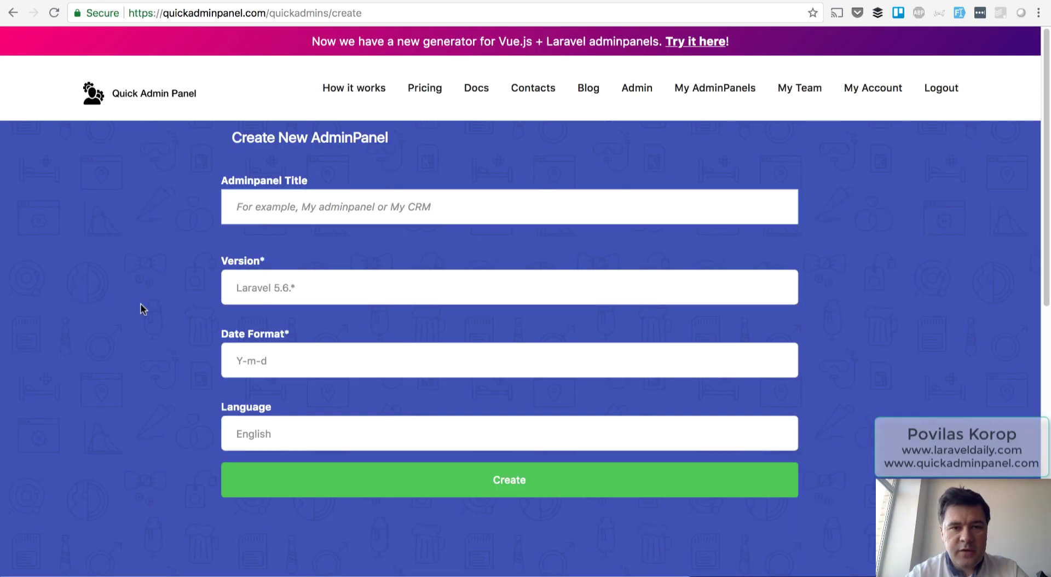
Create a new admin panel titled 'Salaries' on Laravel 5.6 with Y-m-d dates.
text(Salaries)
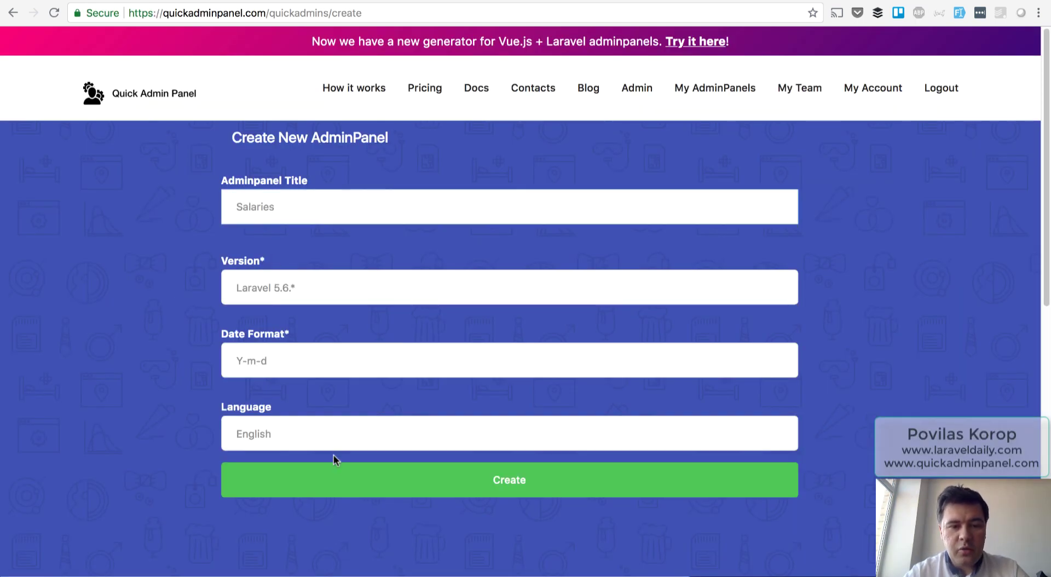
click(351, 477)
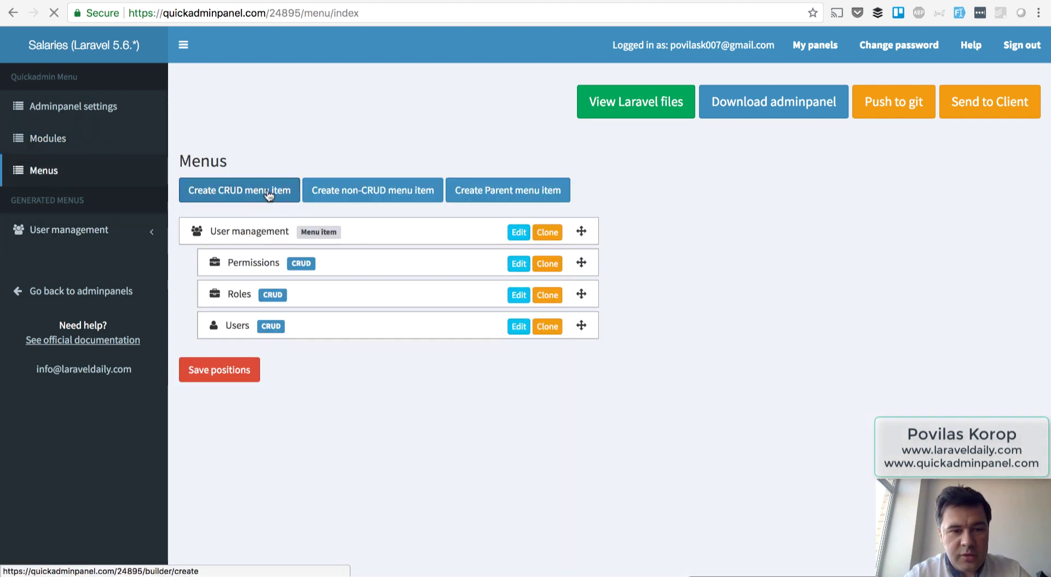
Create a 'Countries' CRUD populated from the countries seed with shortcode and title fields.
click(268, 192)
click(264, 214)
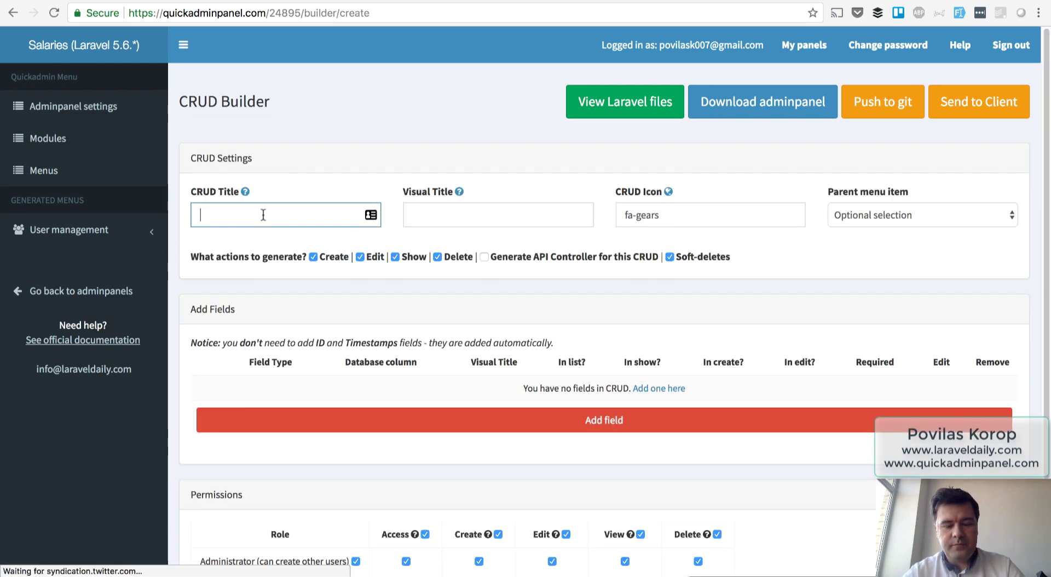
text(Countrie)
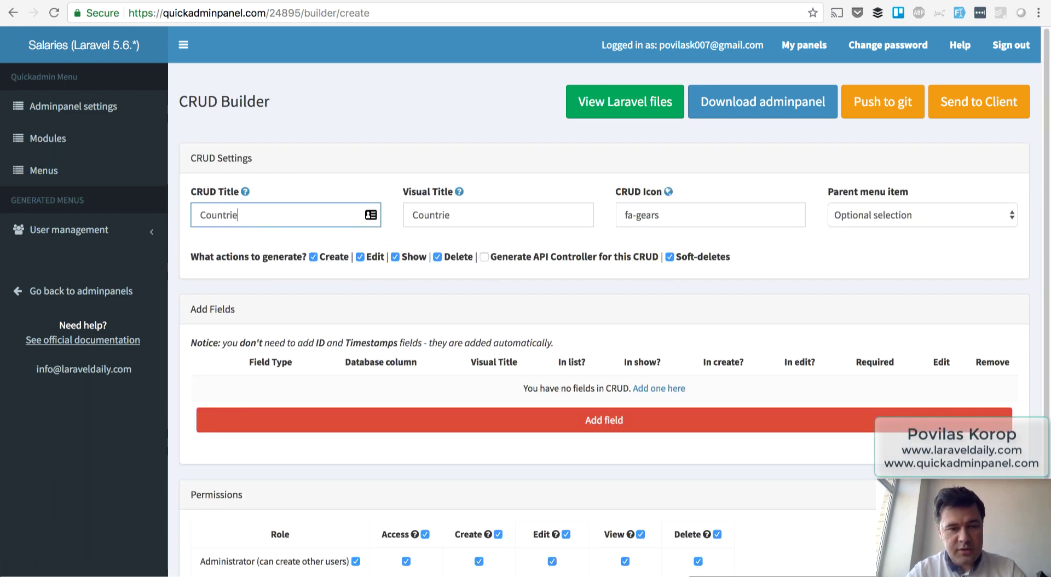
text(s)
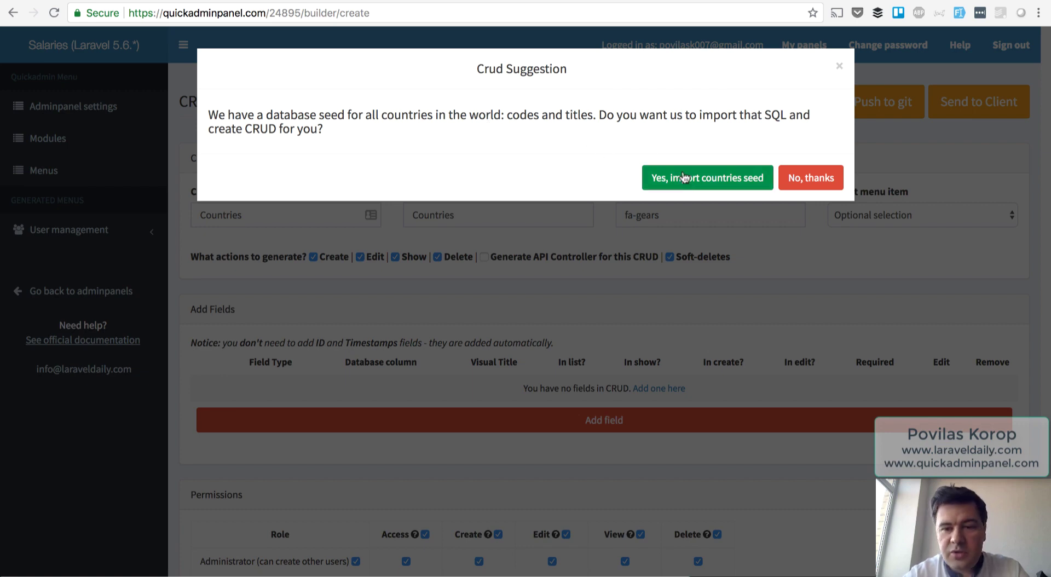
click(695, 186)
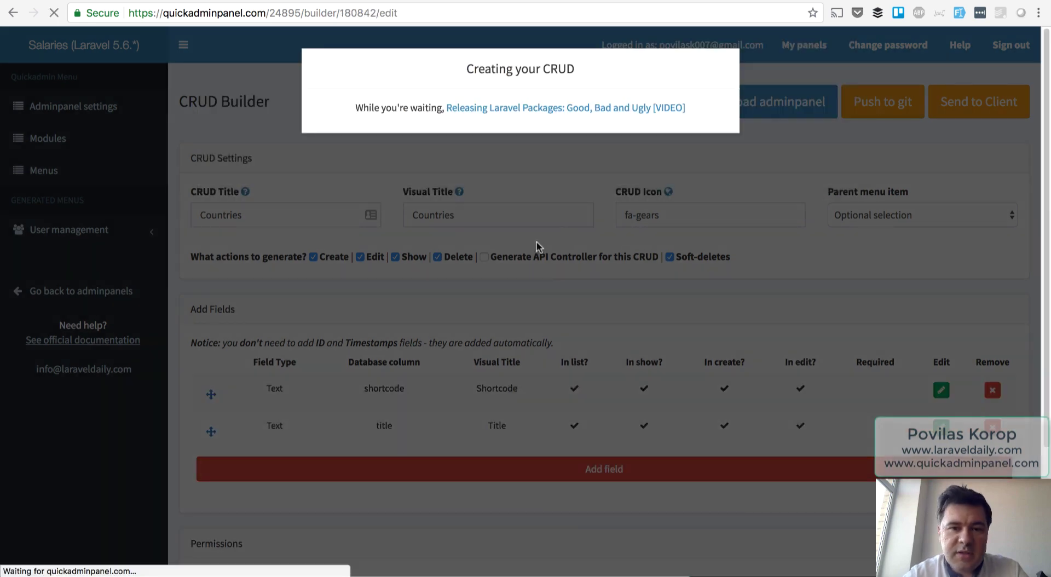
scroll(518, 353, down, 7)
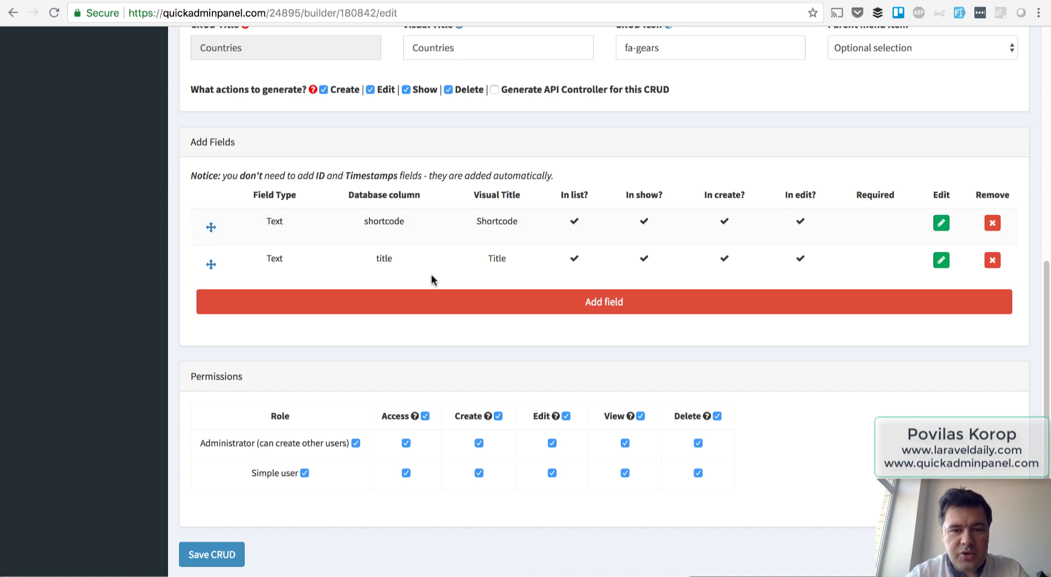
scroll(431, 278, up, 7)
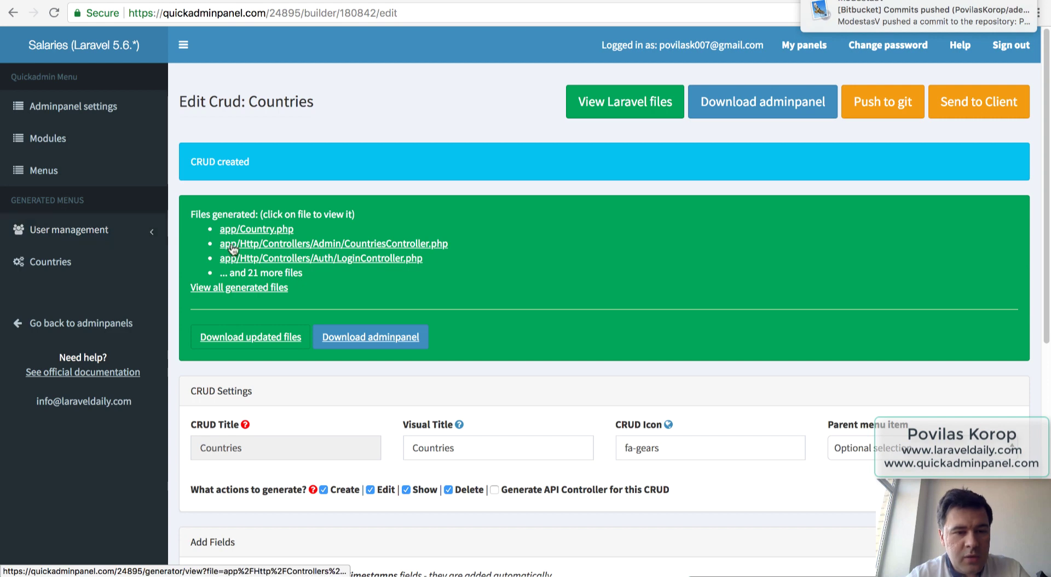
click(44, 172)
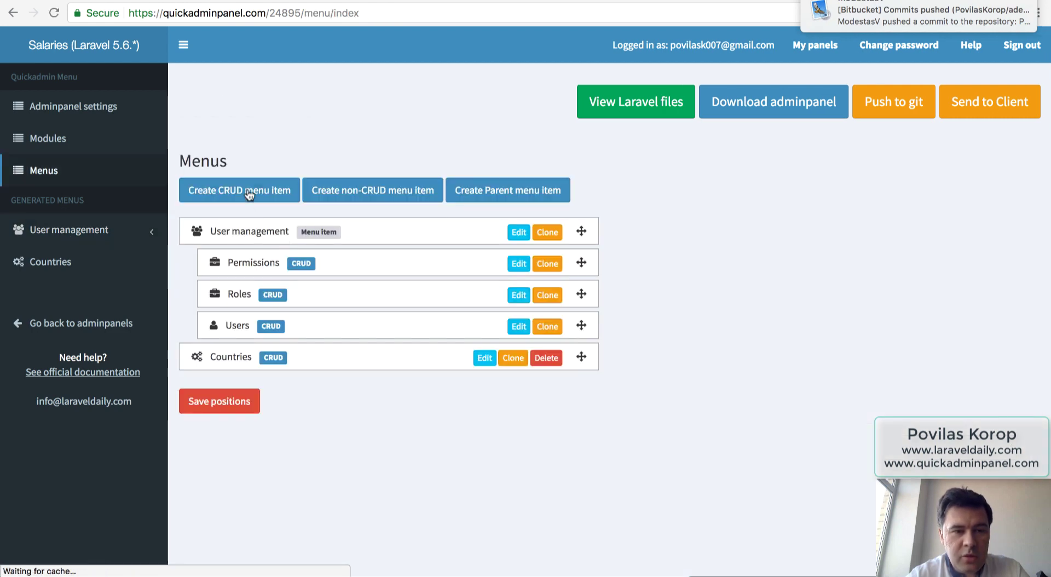
Save a 'Seasons' CRUD with the suggested 'season' text field imported.
click(249, 187)
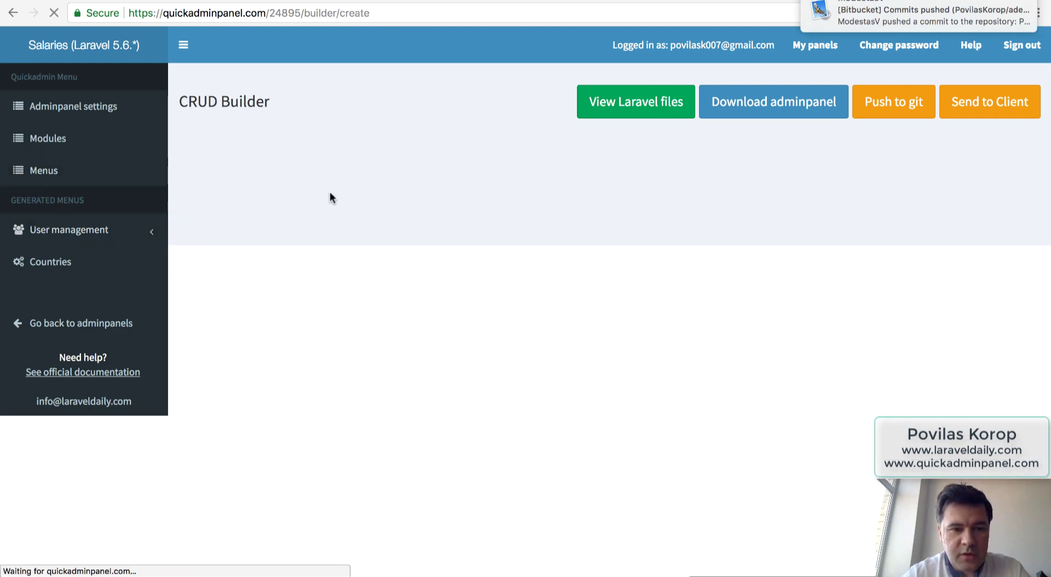
text(Seasons)
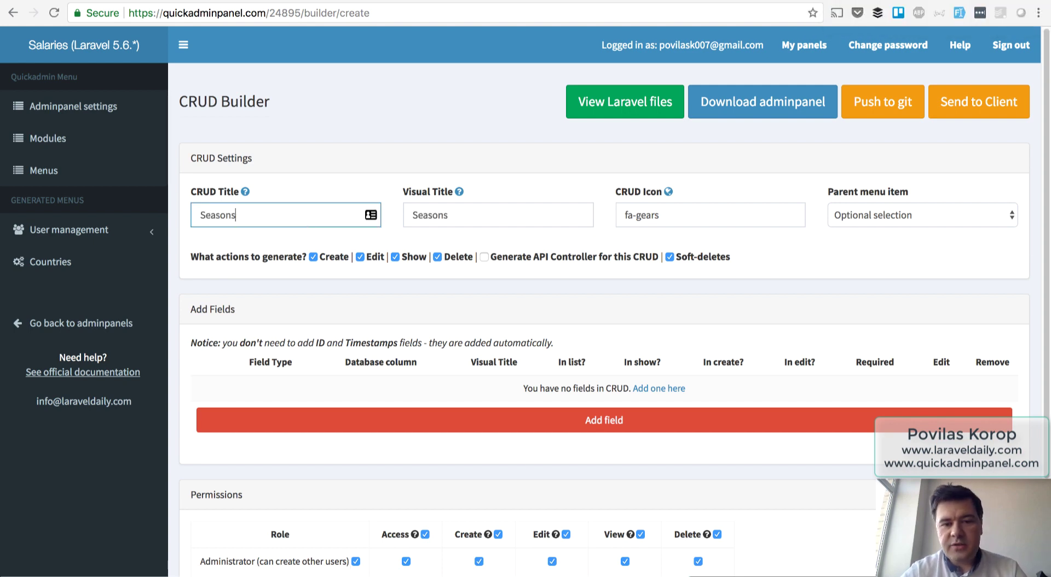
key(Tab)
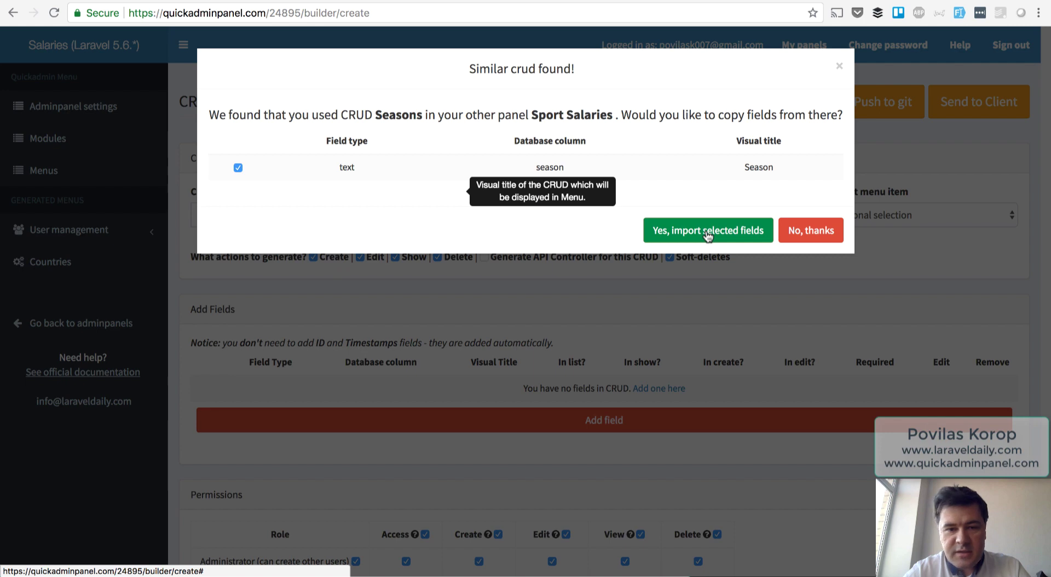
drag(540, 167, 574, 168)
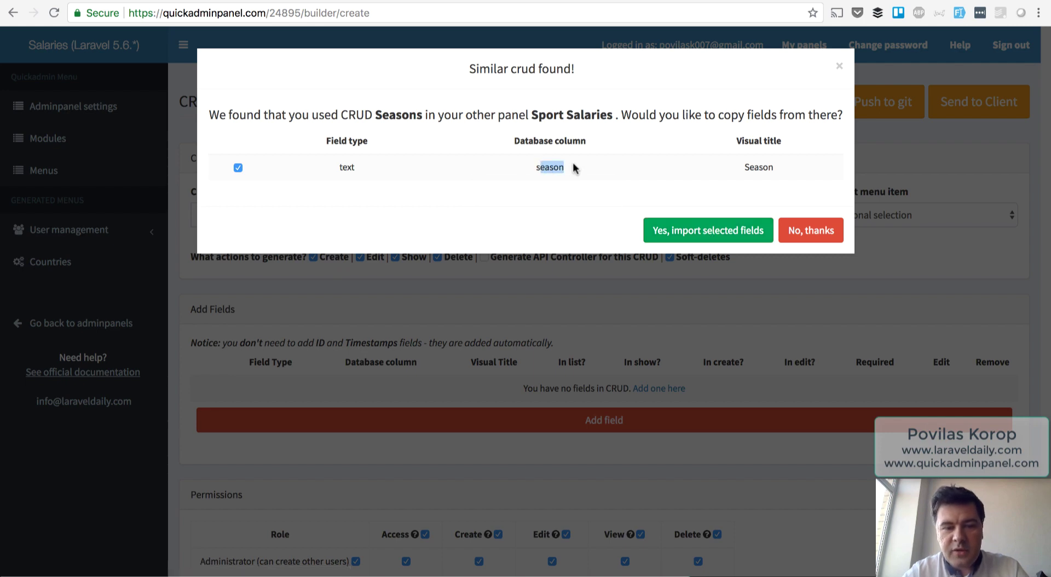
click(466, 219)
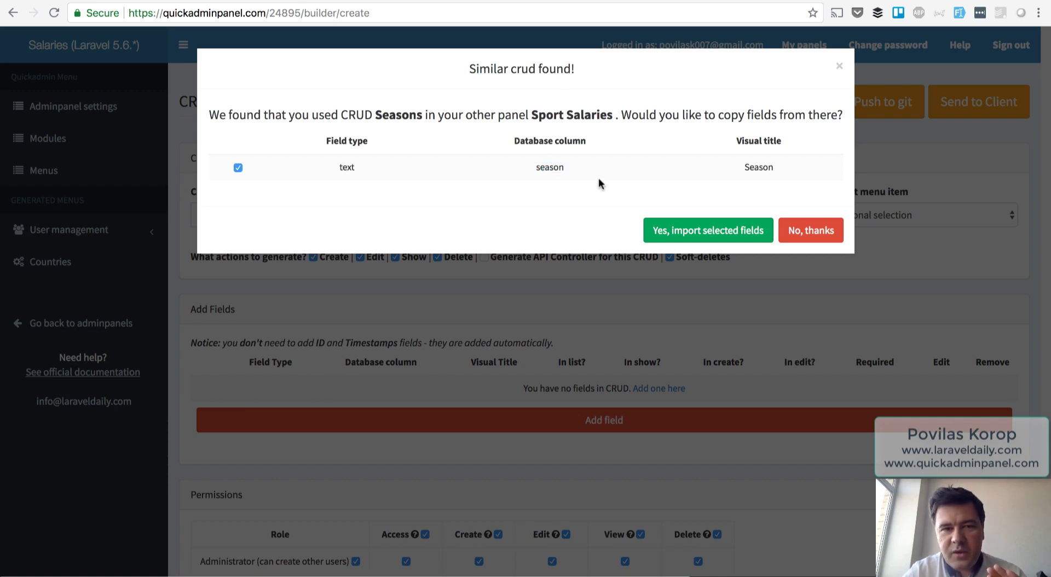
click(694, 230)
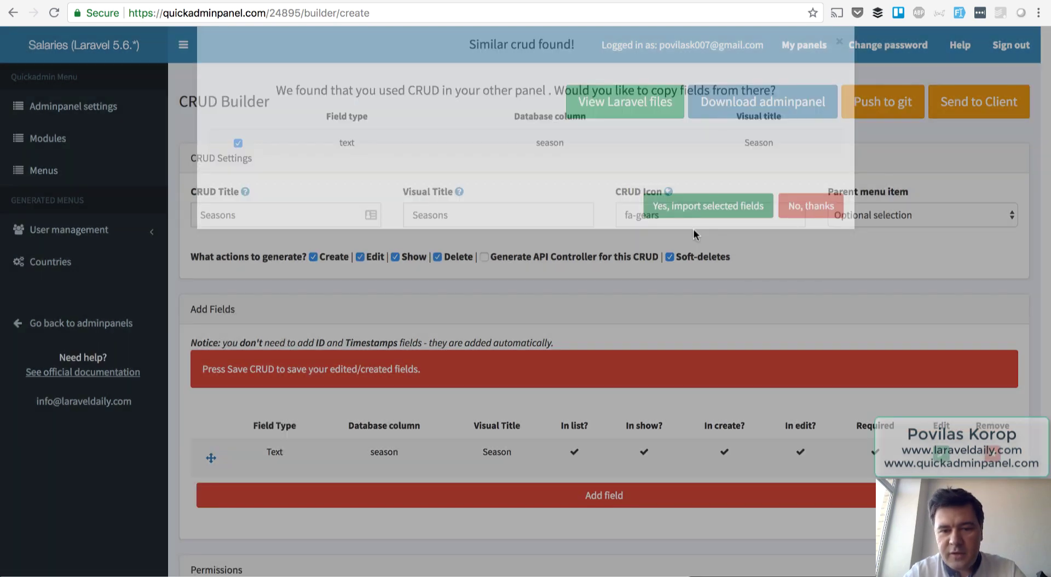
scroll(548, 299, down, 5)
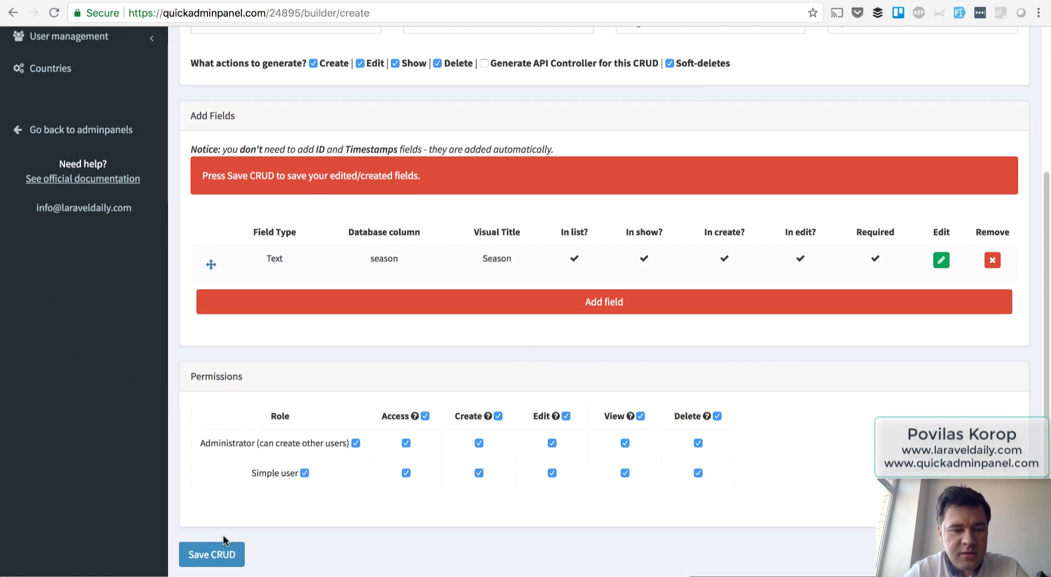
click(214, 555)
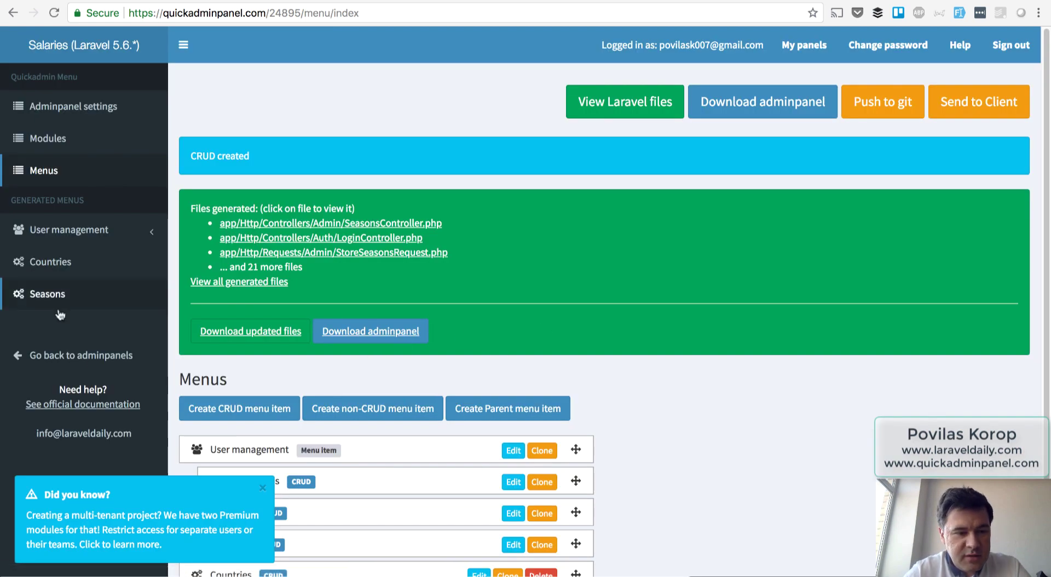
Start a 'Teams' CRUD and import the suggested name field.
click(252, 405)
click(263, 220)
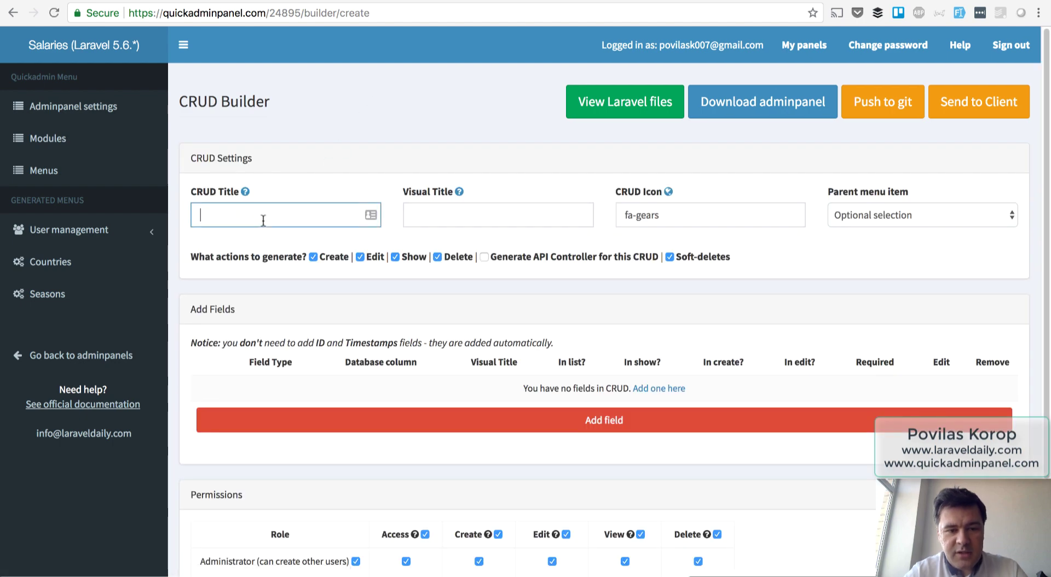
text(Teams)
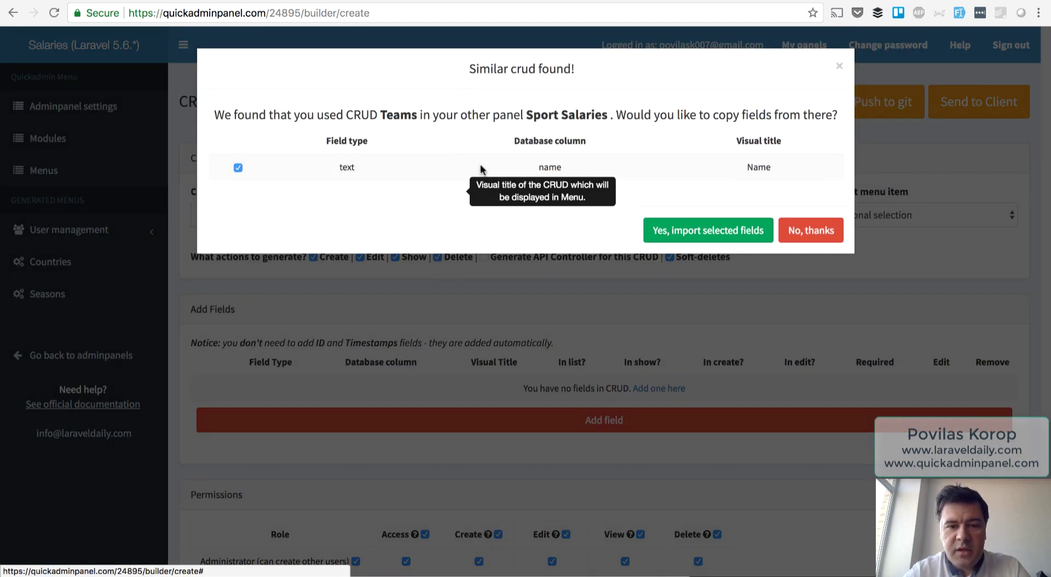
click(706, 230)
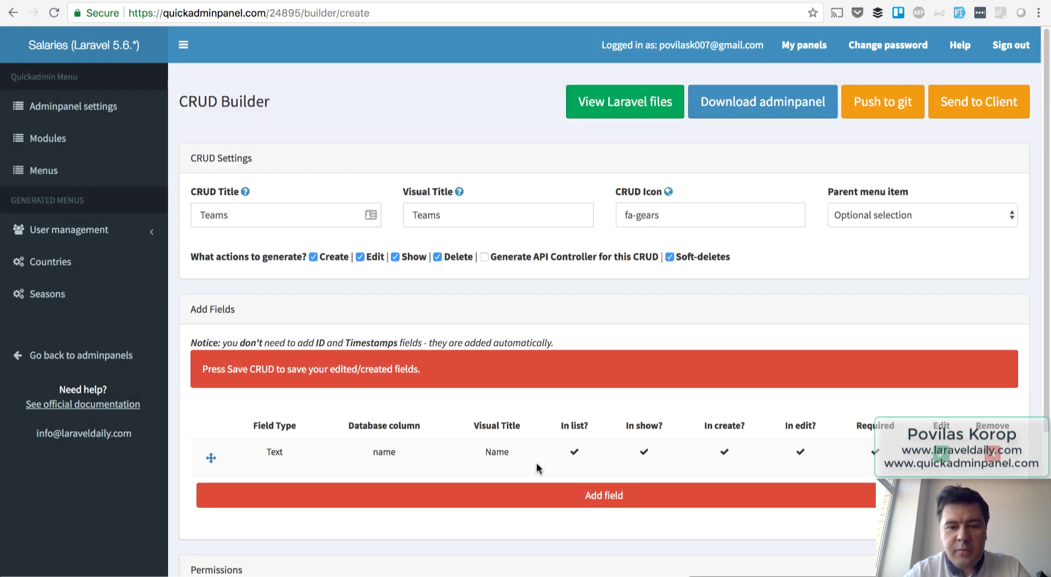
Add a required BelongsTo relationship field named 'country'.
click(563, 501)
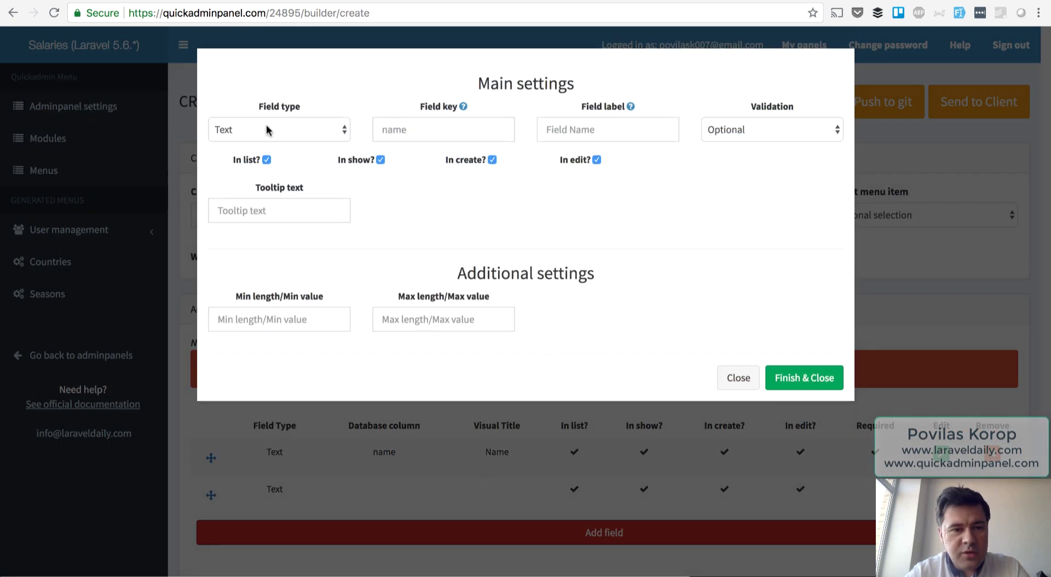
click(265, 129)
click(258, 241)
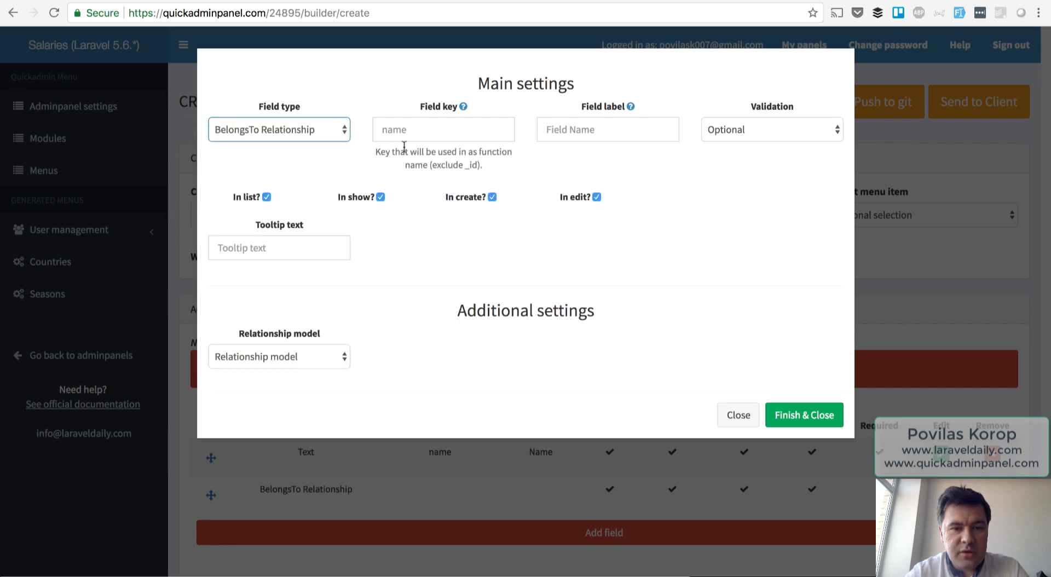
click(410, 132)
text(country)
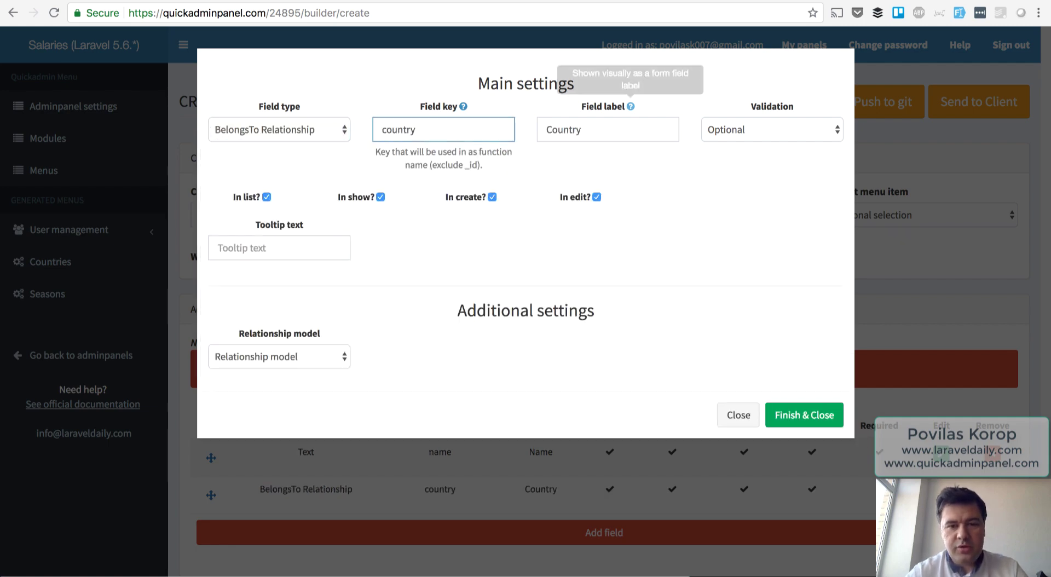
click(731, 134)
click(728, 146)
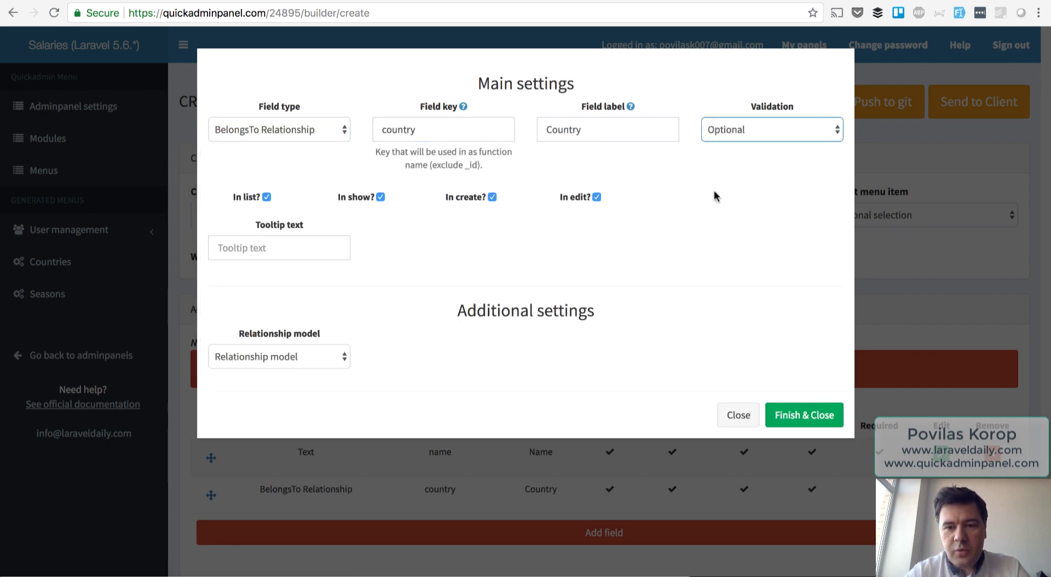
Relate the country field to Countries showing Title, and generate the Teams CRUD.
click(689, 202)
click(296, 353)
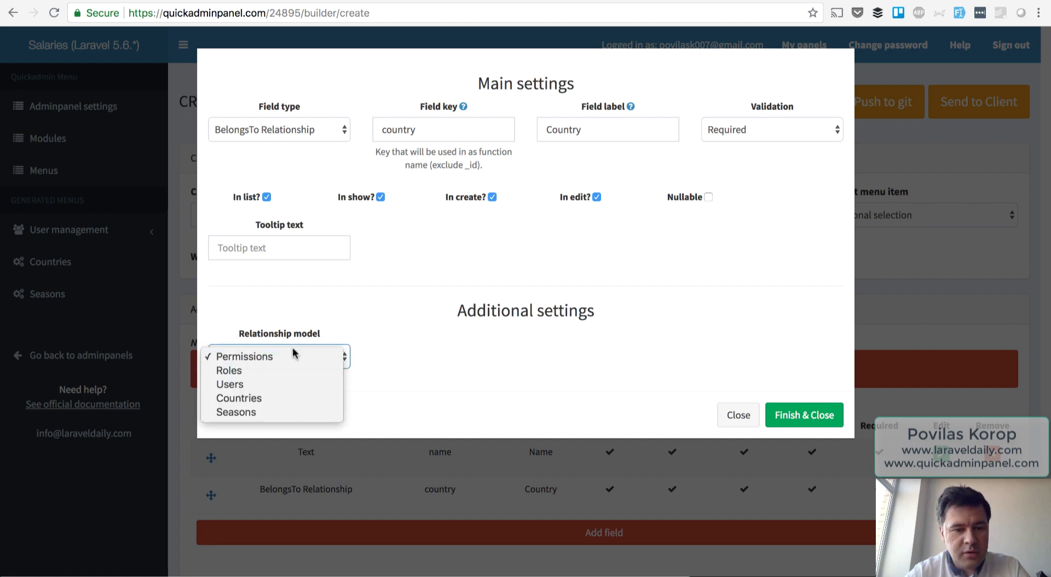
click(263, 398)
click(429, 357)
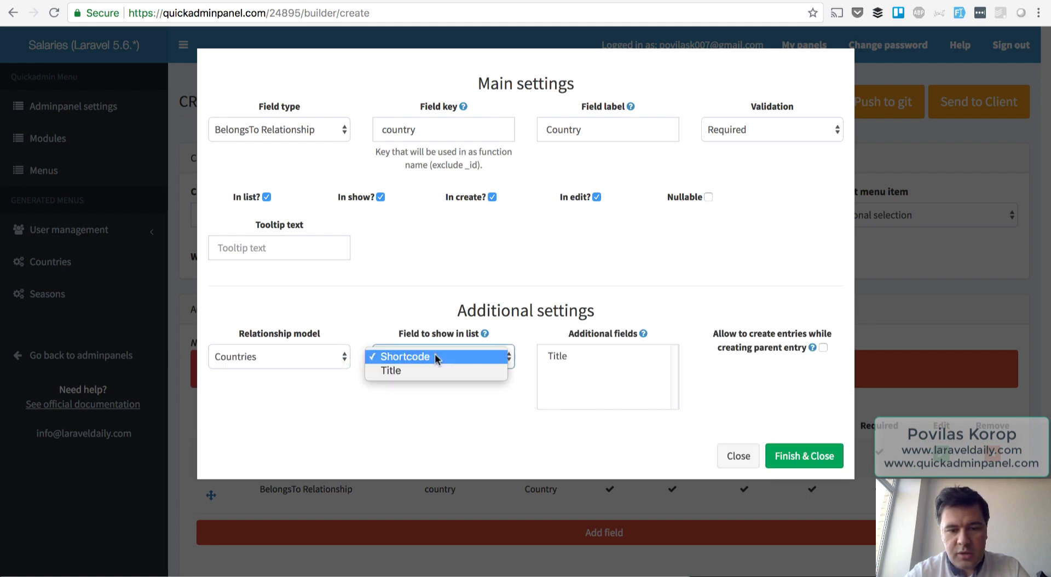
click(431, 372)
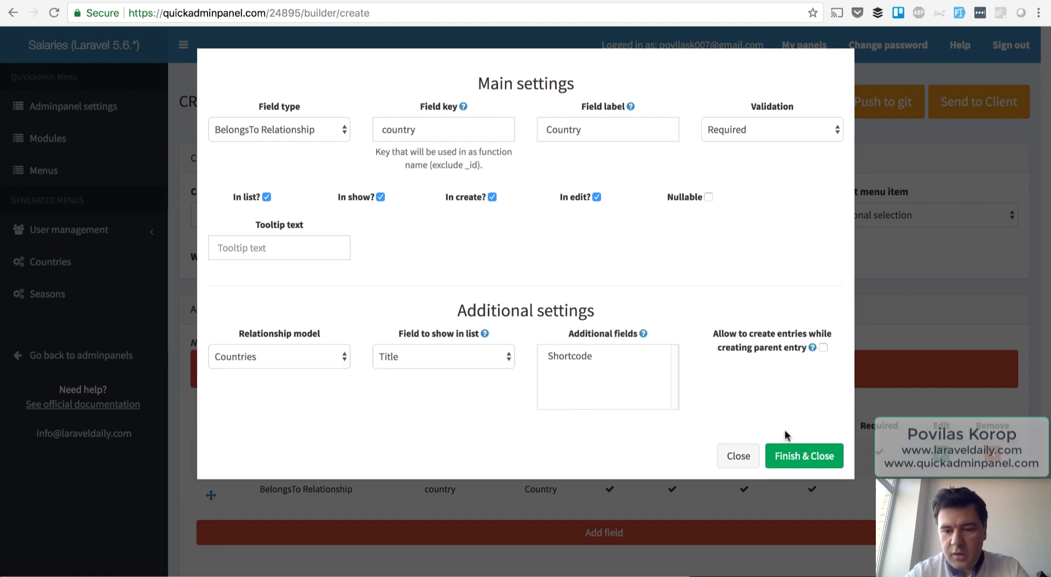
click(803, 456)
scroll(711, 313, down, 5)
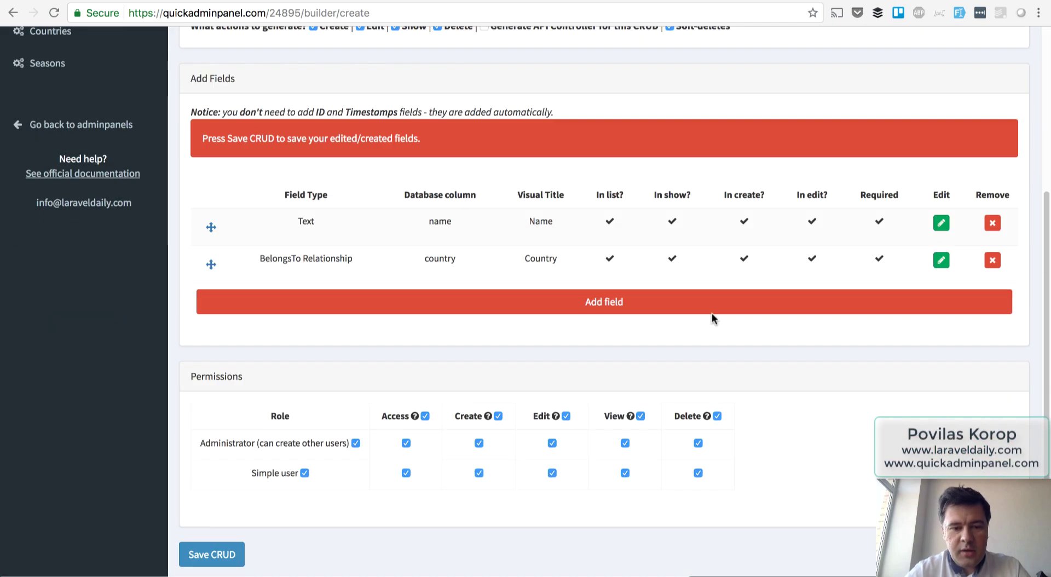
click(215, 555)
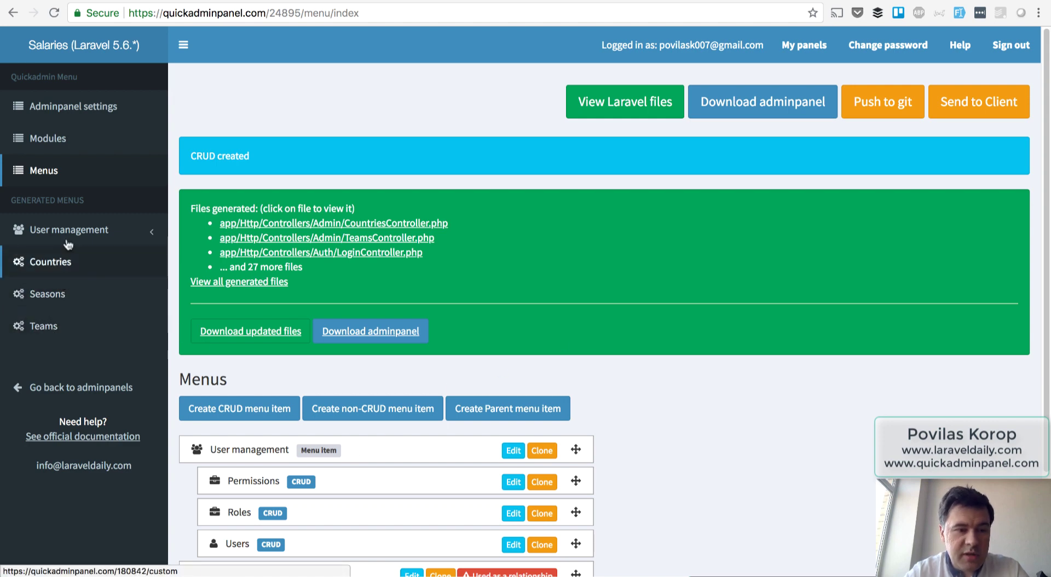
Start a 'Players' CRUD and import the name and birth_date fields.
click(259, 411)
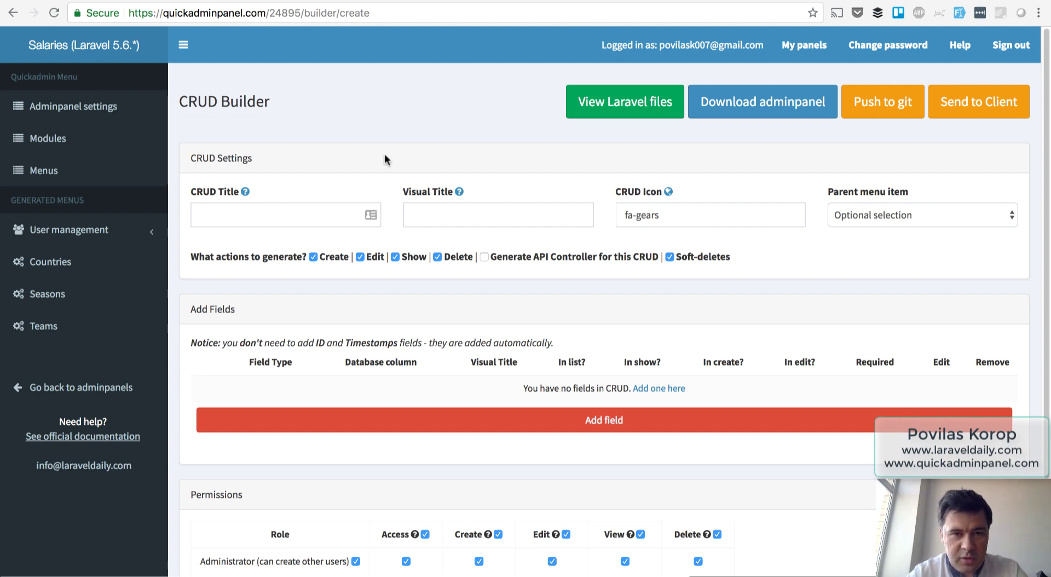
click(293, 219)
text(Players)
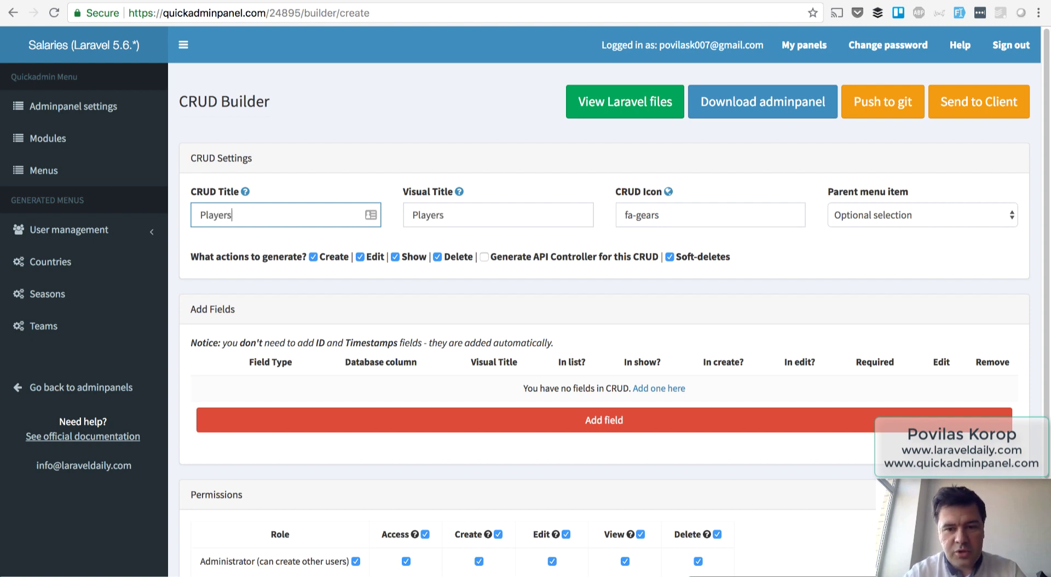
key(Tab)
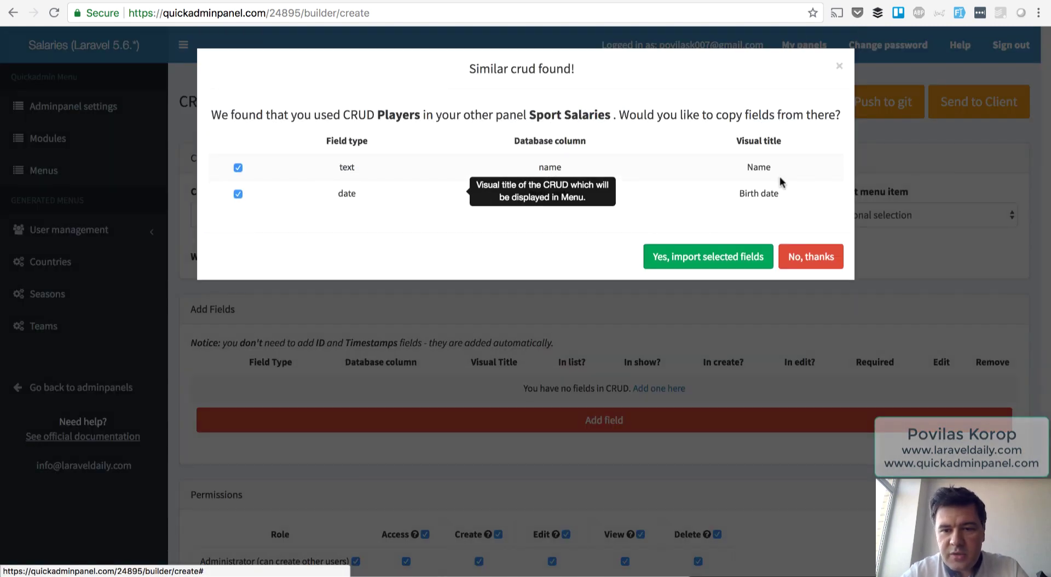
click(712, 266)
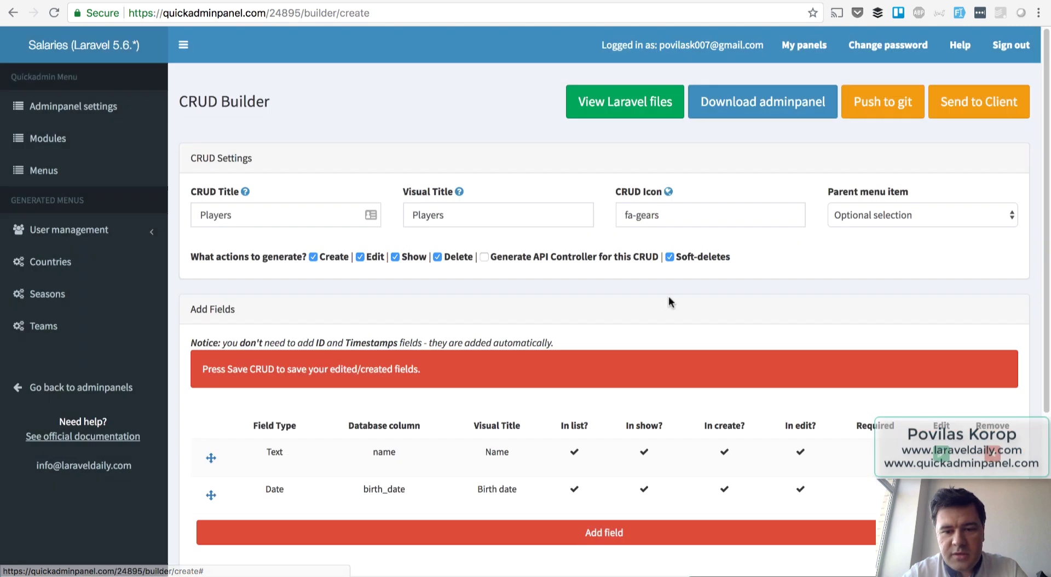
Add a BelongsTo relationship field named 'nationality'.
click(562, 536)
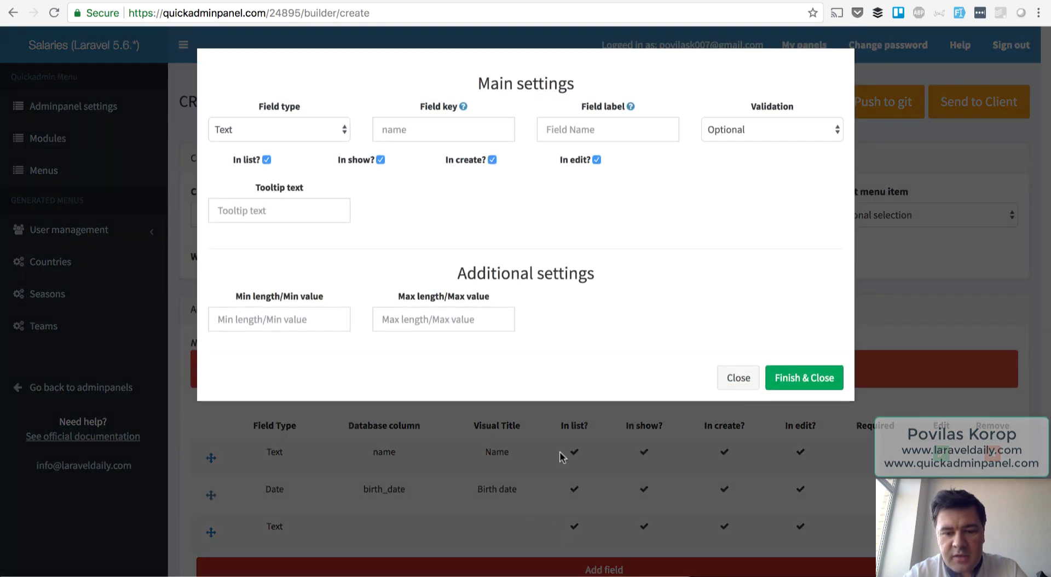
click(265, 139)
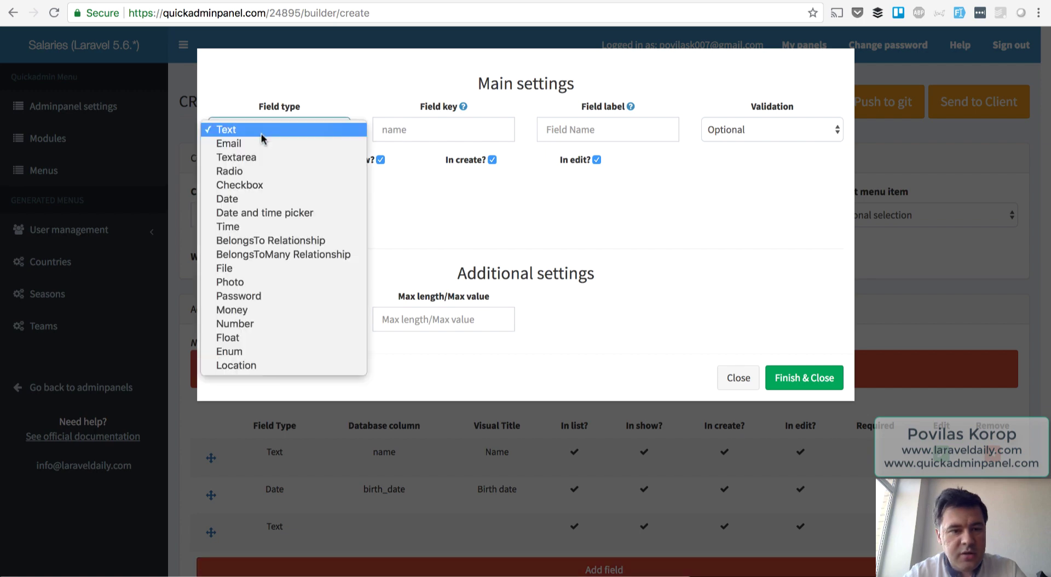
key(Return)
key(Tab)
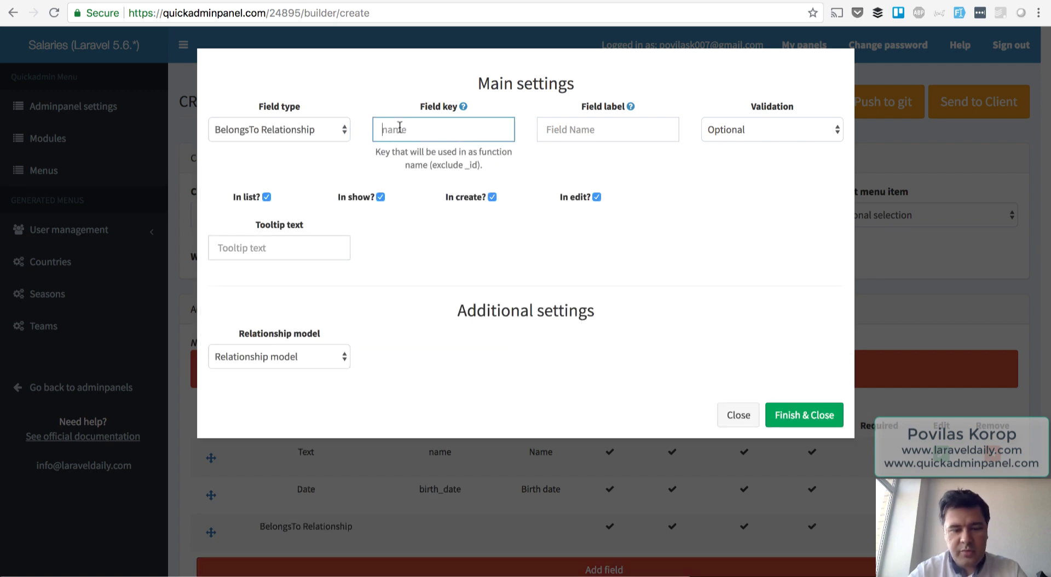
text(nationality)
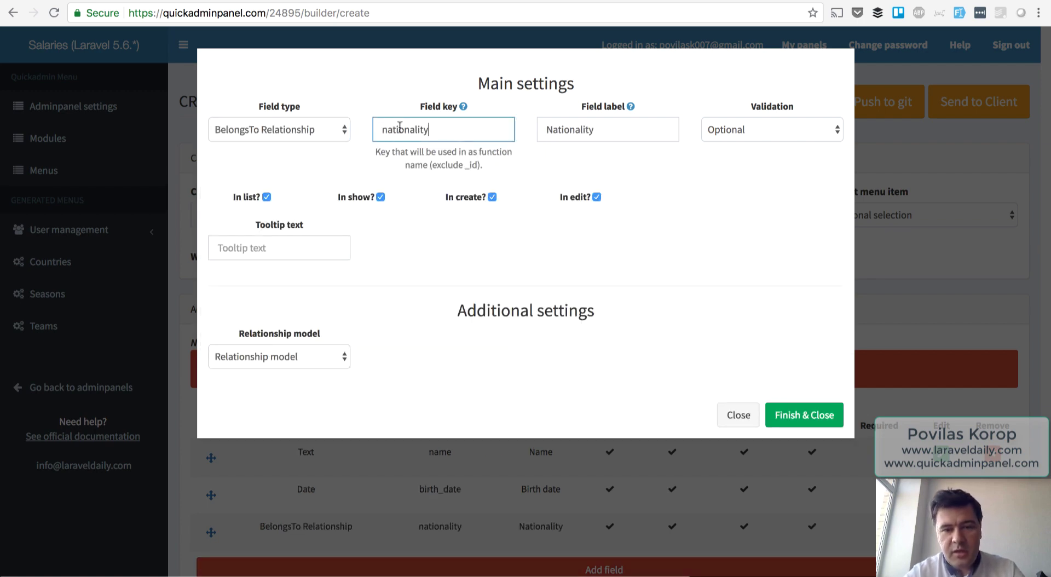
Relate nationality to Countries showing Title, and generate the Players CRUD.
click(322, 357)
click(285, 398)
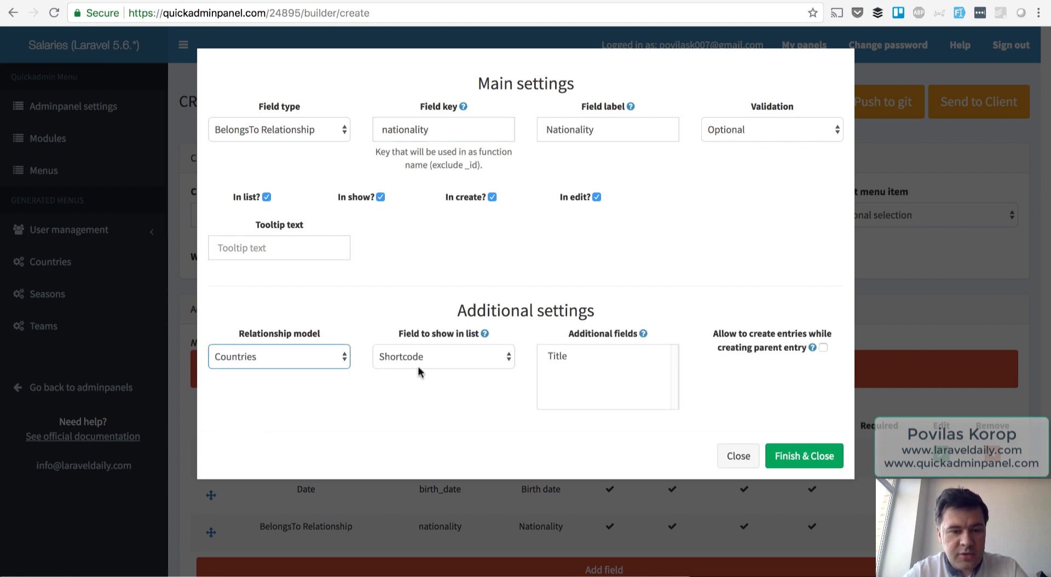
click(426, 358)
click(425, 371)
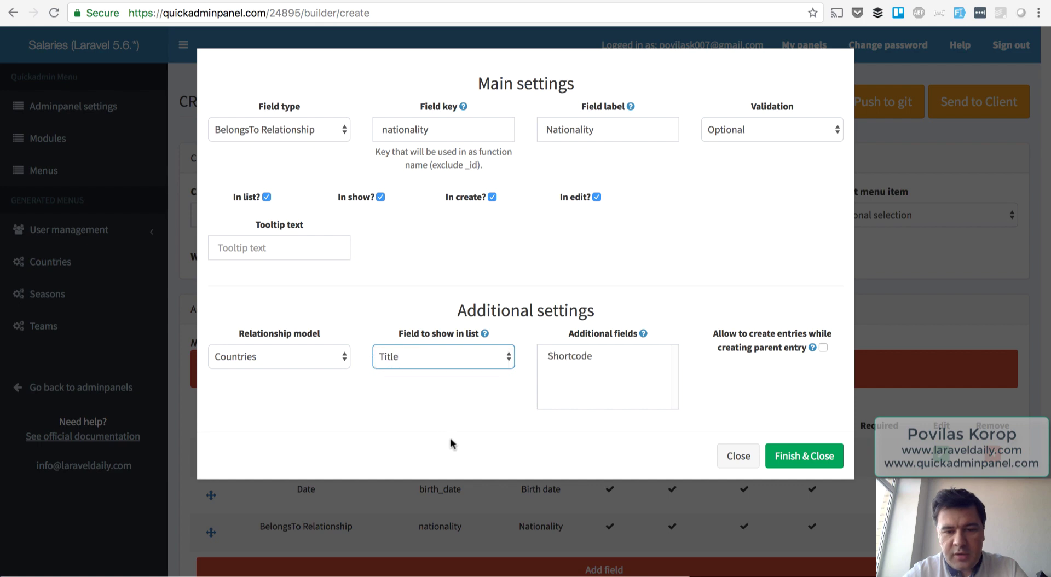
click(805, 463)
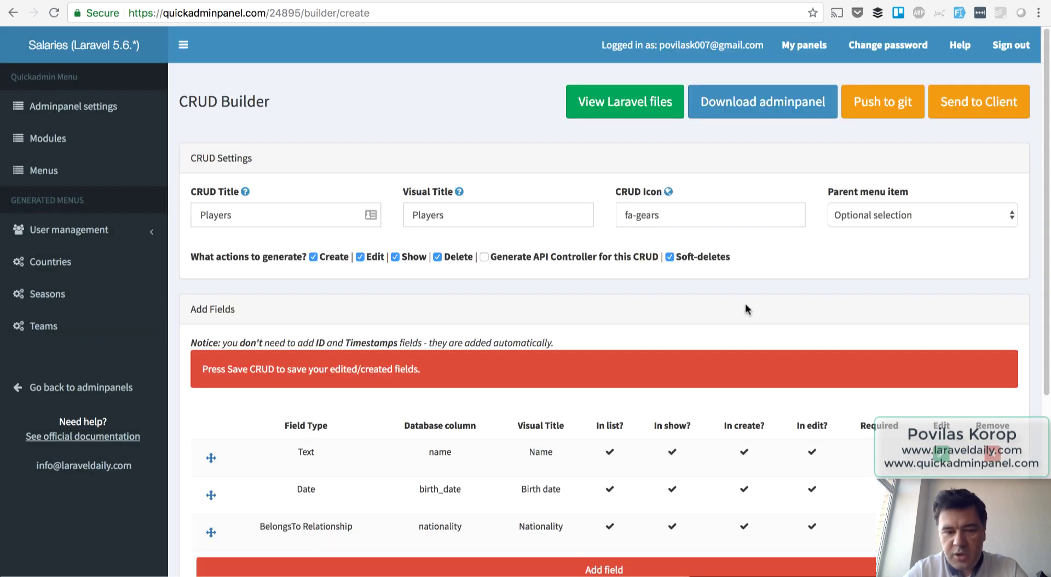
scroll(744, 304, down, 3)
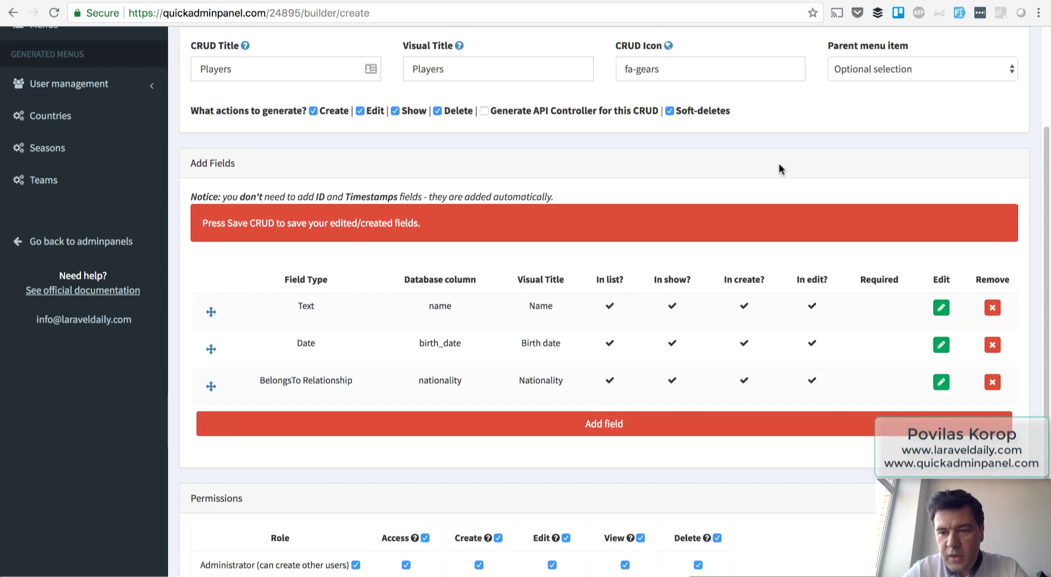
scroll(776, 175, down, 2)
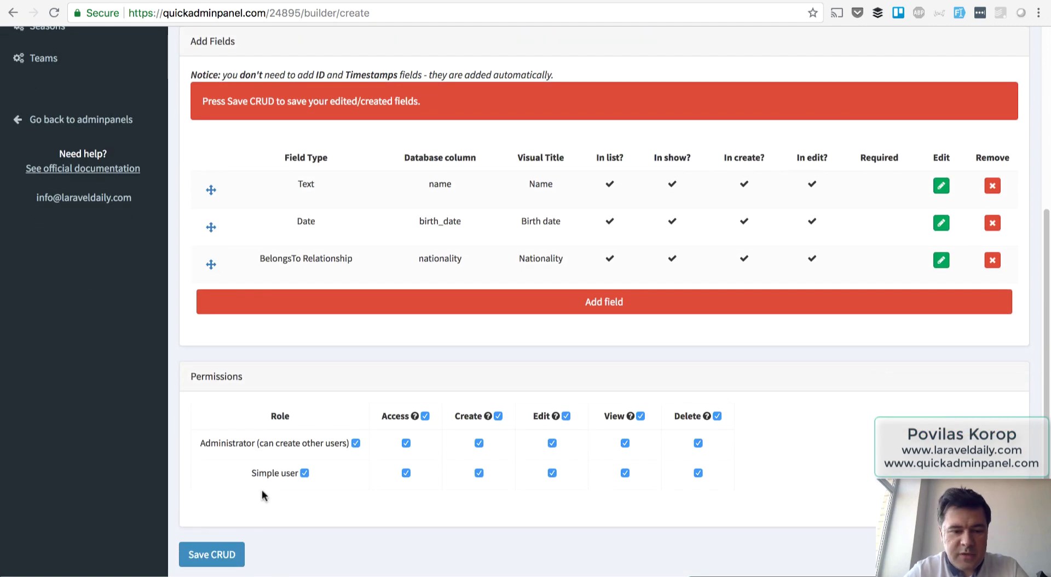
click(220, 554)
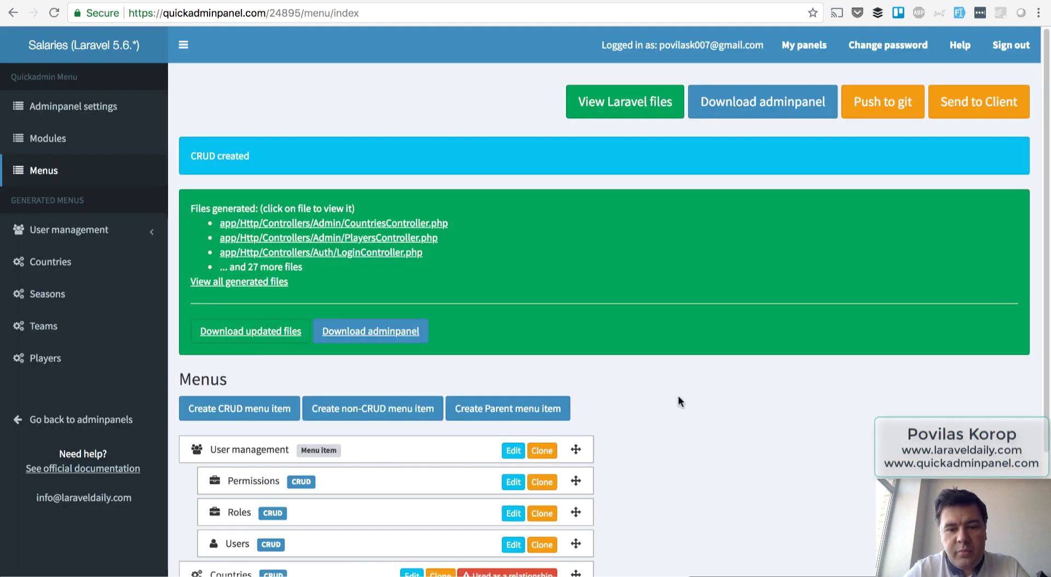
Install the Mega Search module from the Modules catalogue.
scroll(678, 397, down, 3)
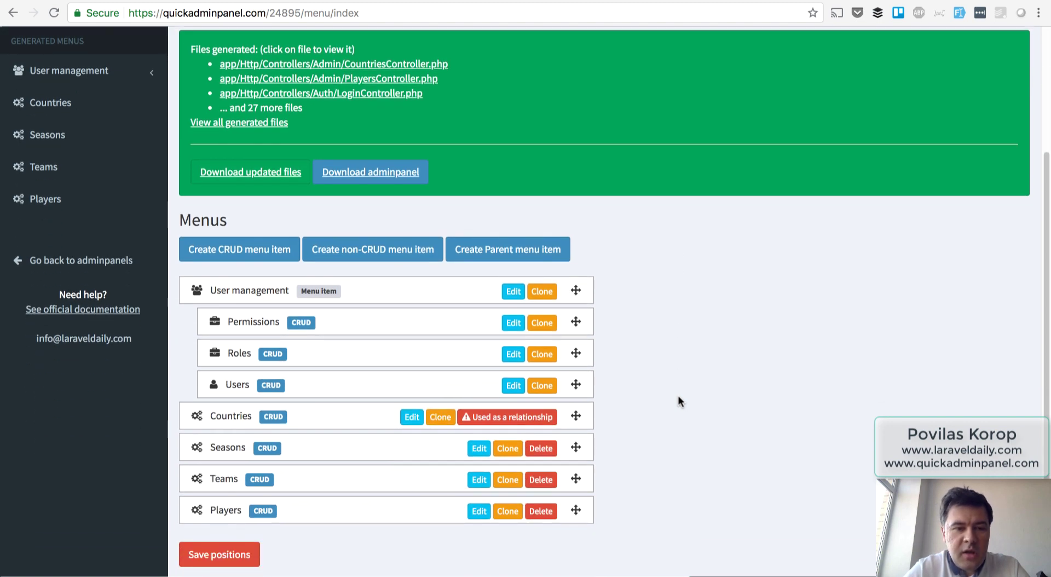
scroll(678, 395, up, 1)
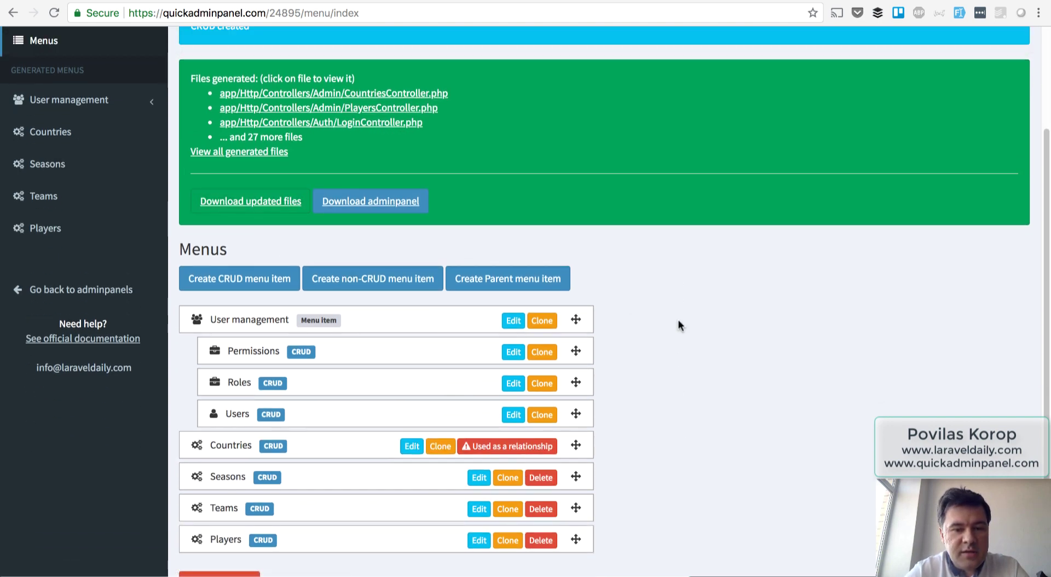
scroll(630, 357, down, 1)
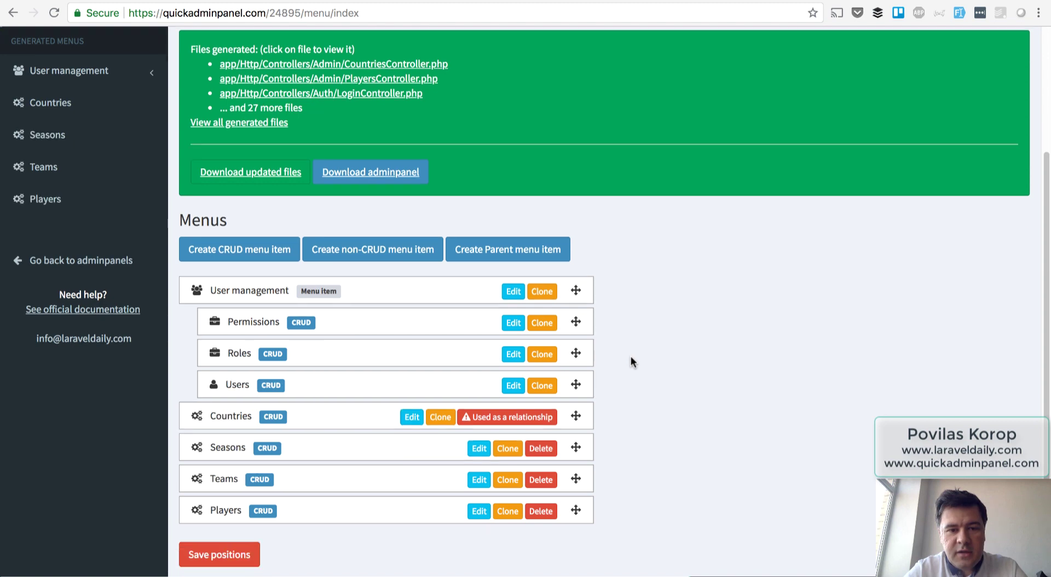
scroll(631, 363, up, 5)
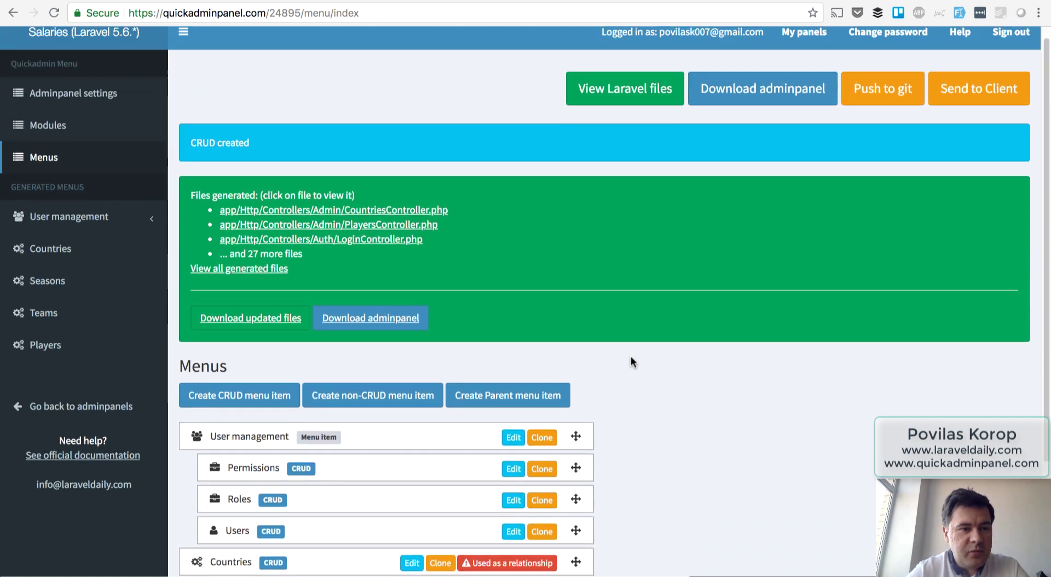
click(40, 125)
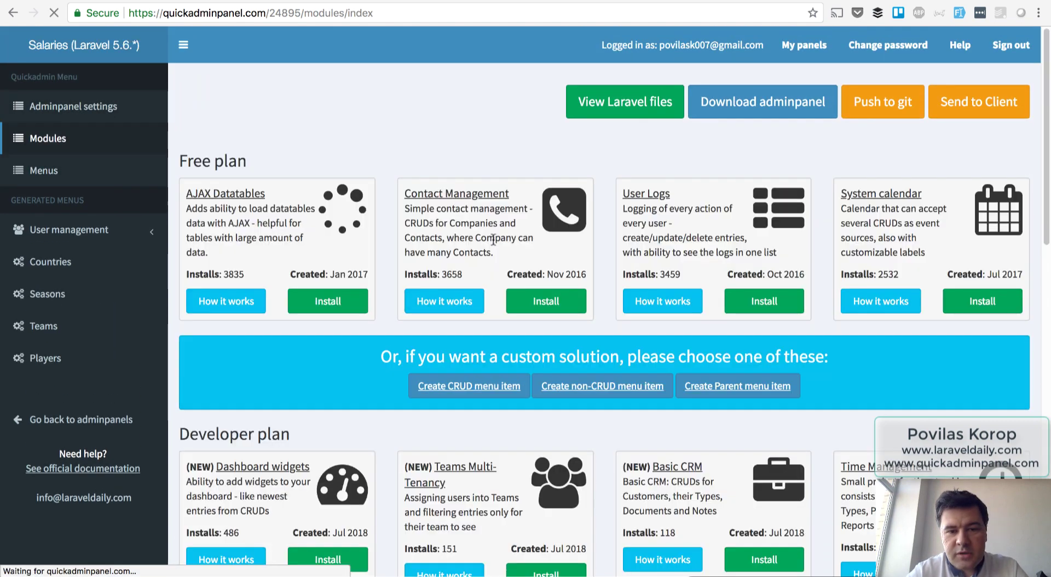
scroll(606, 328, down, 15)
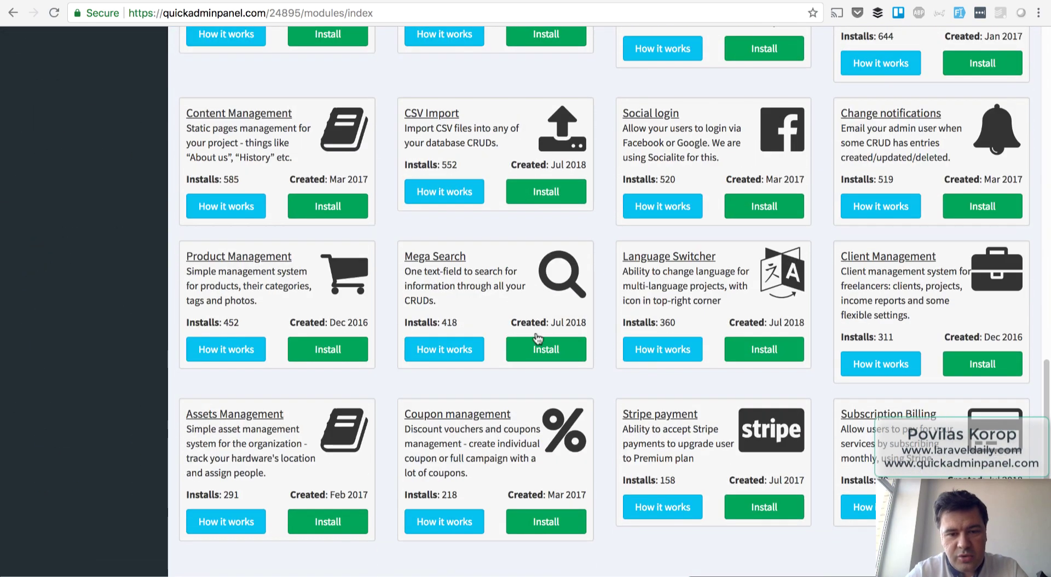
click(536, 339)
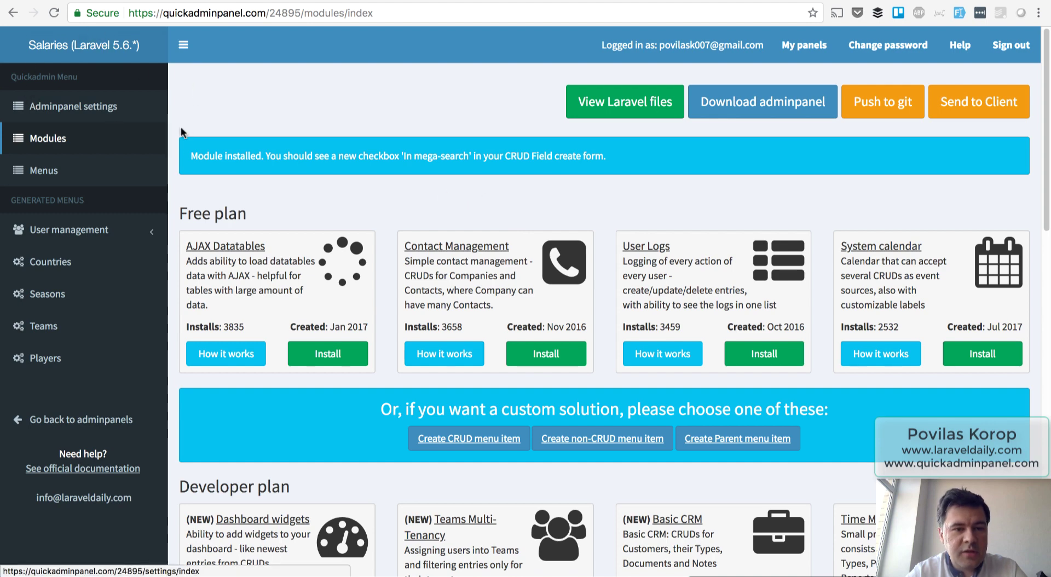
scroll(201, 198, down, 2)
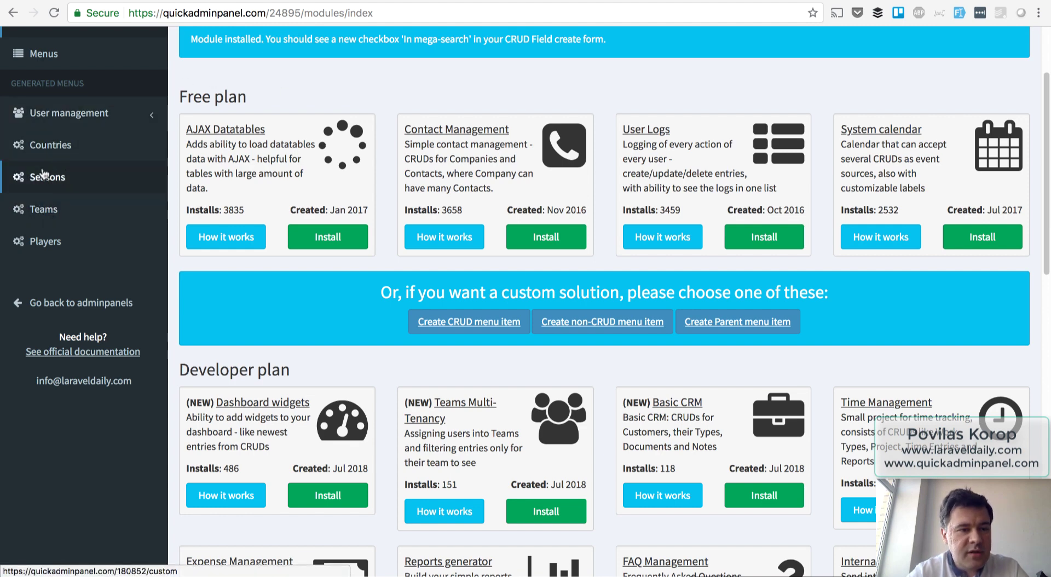
scroll(41, 229, up, 5)
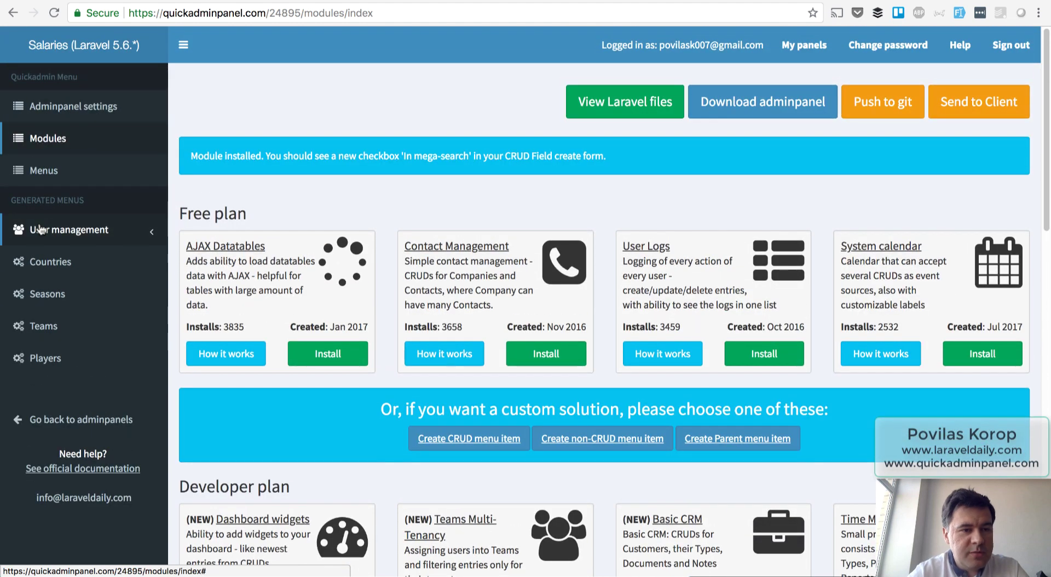
click(44, 171)
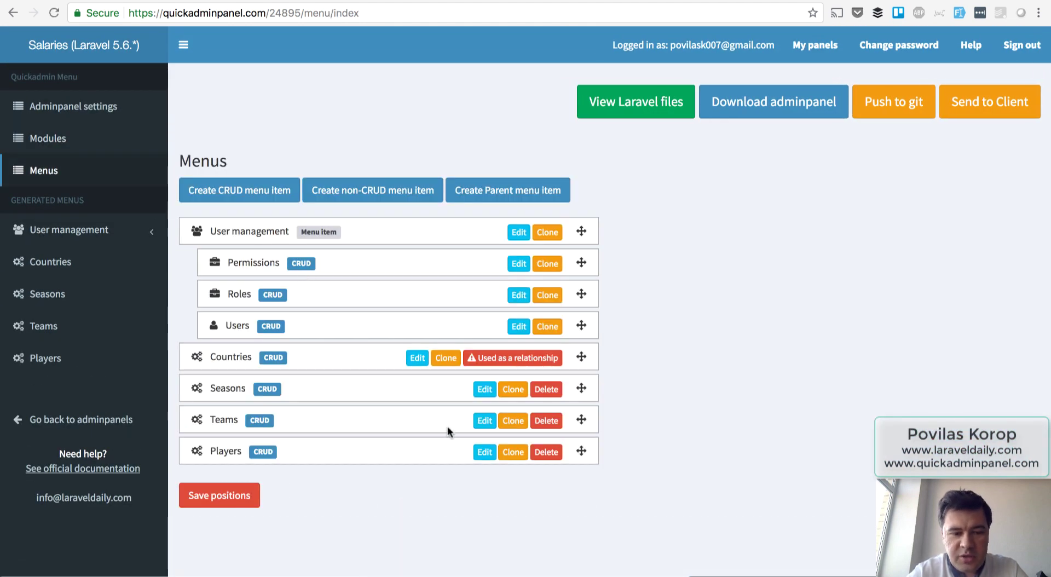
Edit the Players CRUD and check the Name and birth date fields' mega-search settings.
click(483, 452)
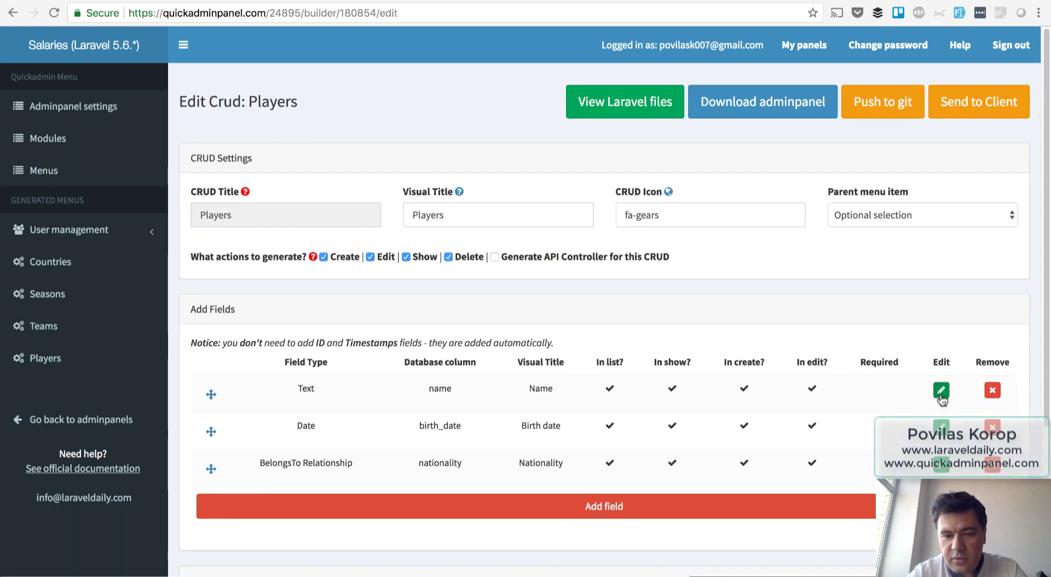
click(940, 391)
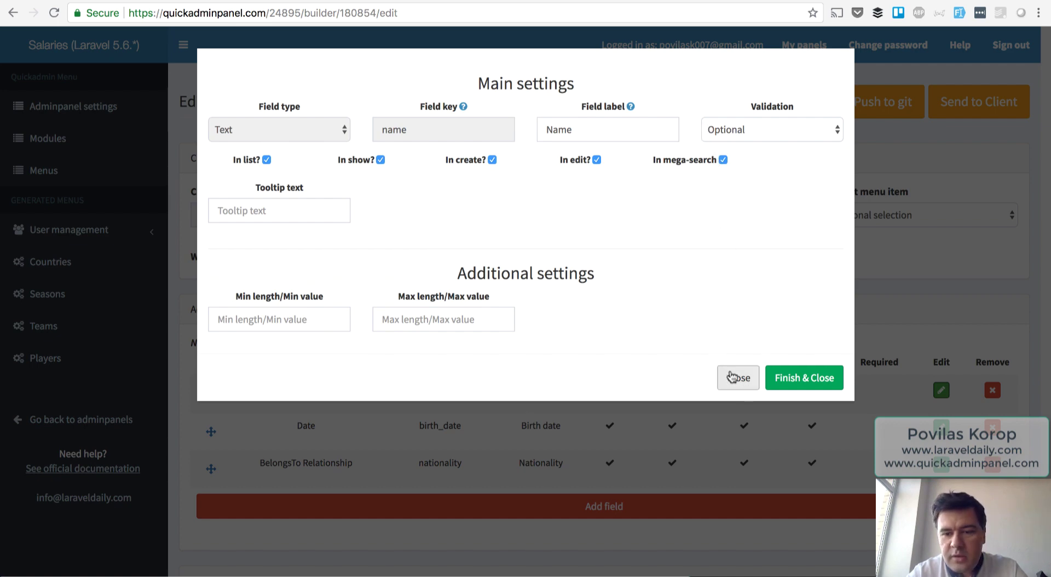
click(732, 377)
click(941, 426)
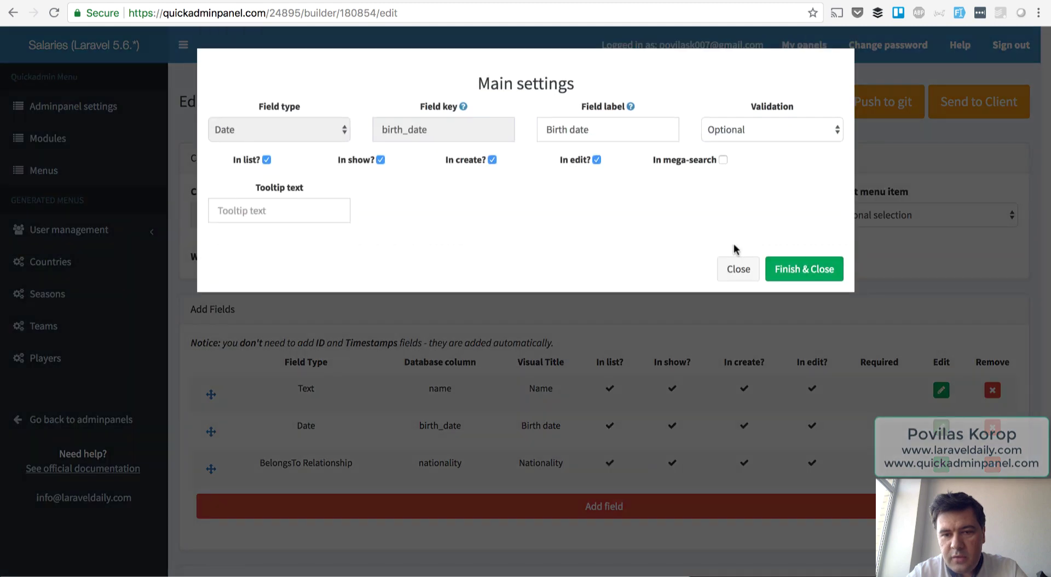
click(736, 269)
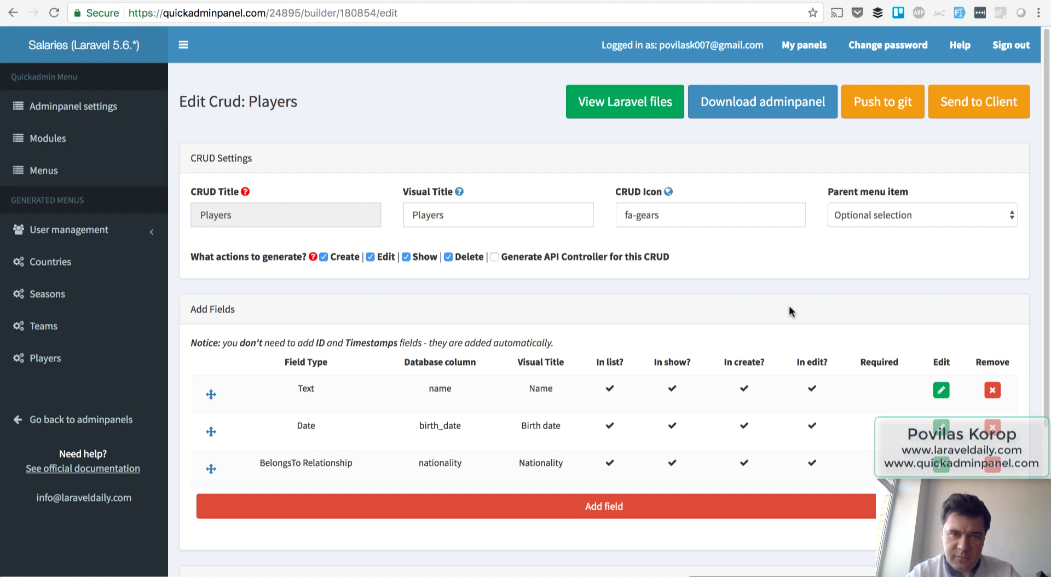
click(941, 388)
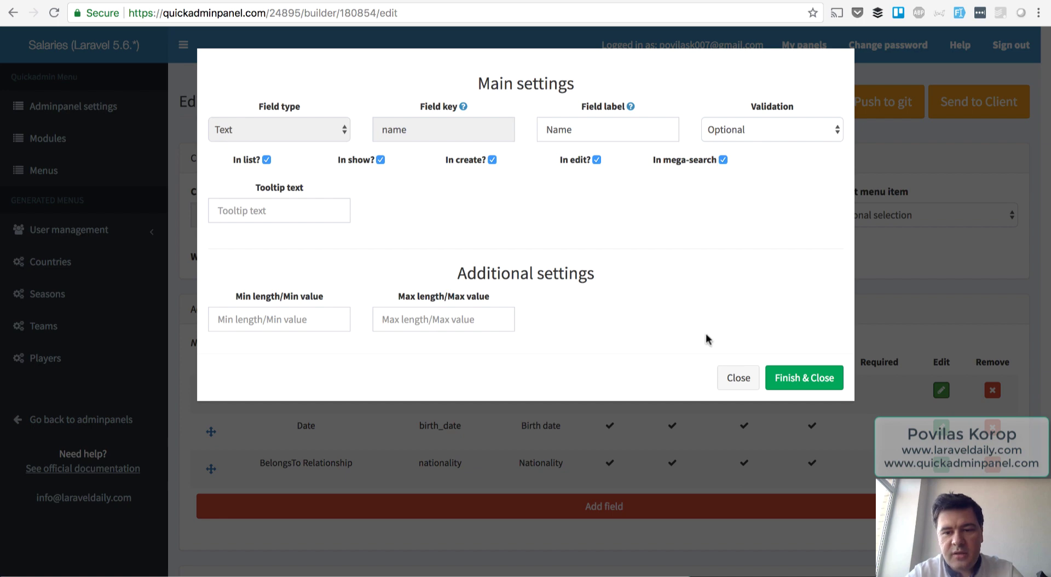
click(740, 377)
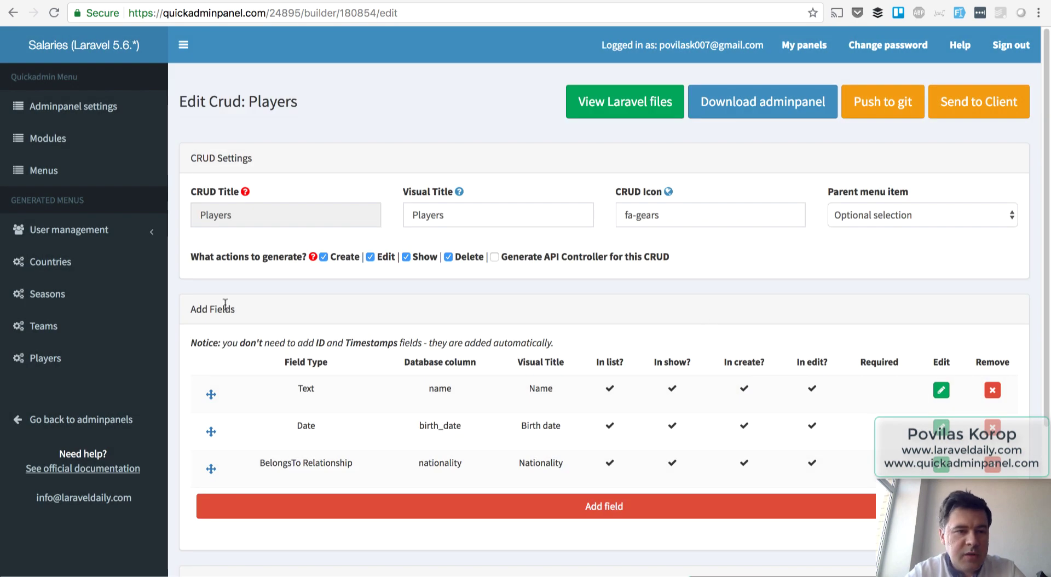
click(46, 171)
Start a 'Salaries' CRUD and import the salary field from Sport Salaries.
click(250, 189)
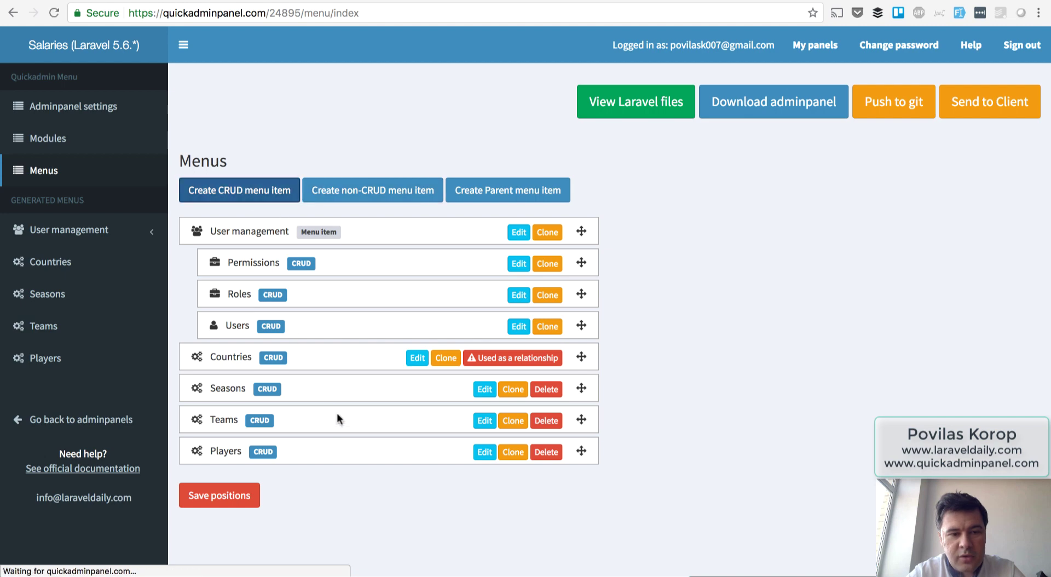
click(267, 216)
text(Salaries)
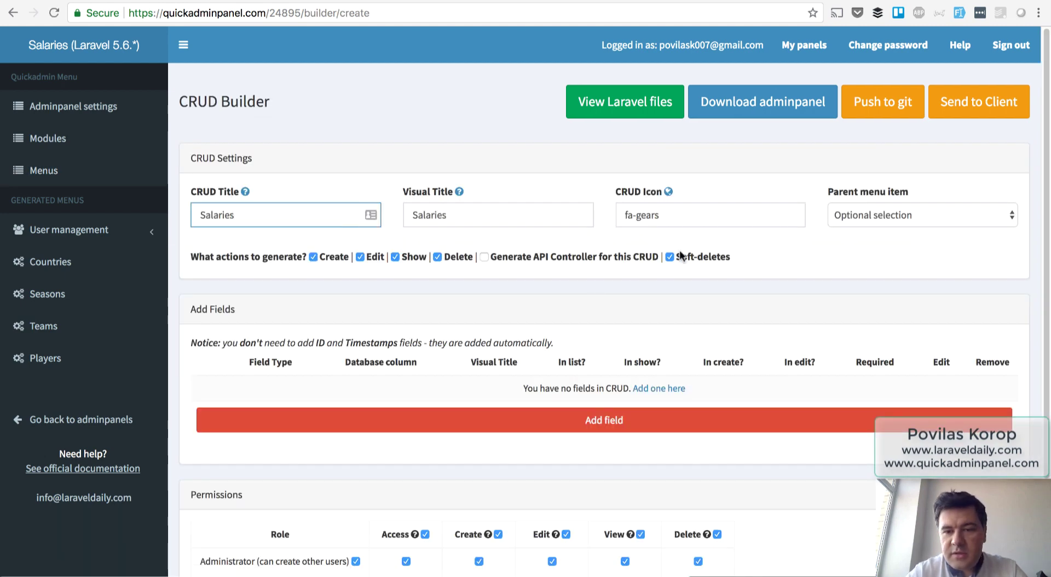
click(845, 255)
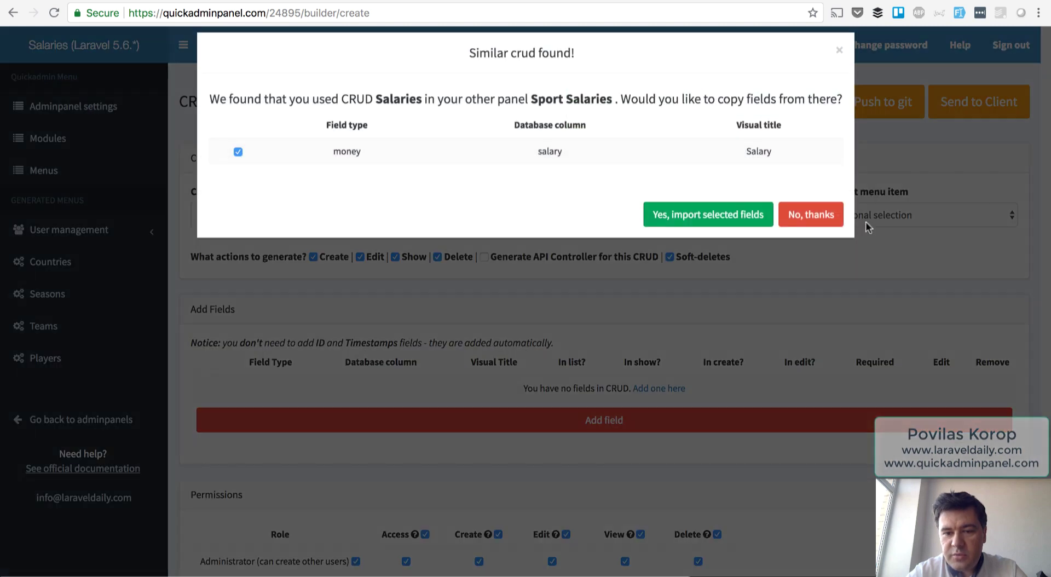
click(731, 231)
Add a required, non-nullable BelongsTo 'player' field linked to Players.
click(565, 497)
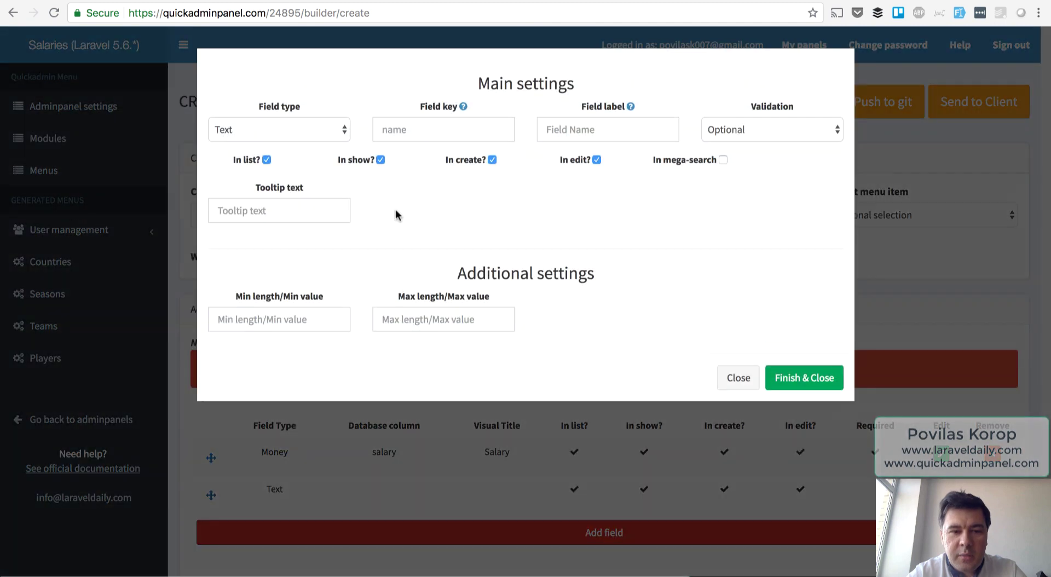
click(299, 132)
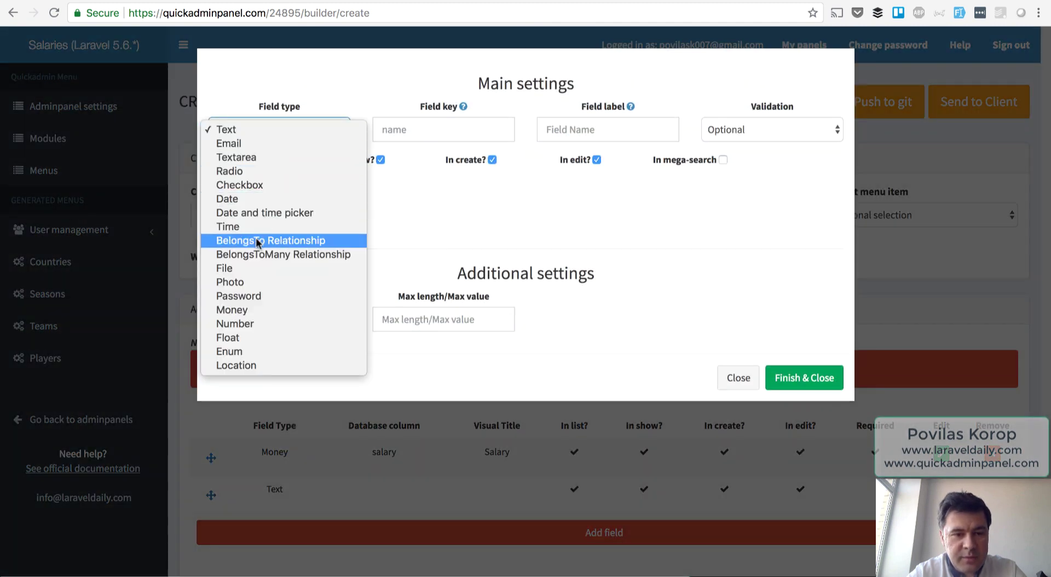
click(279, 240)
click(389, 130)
text(player)
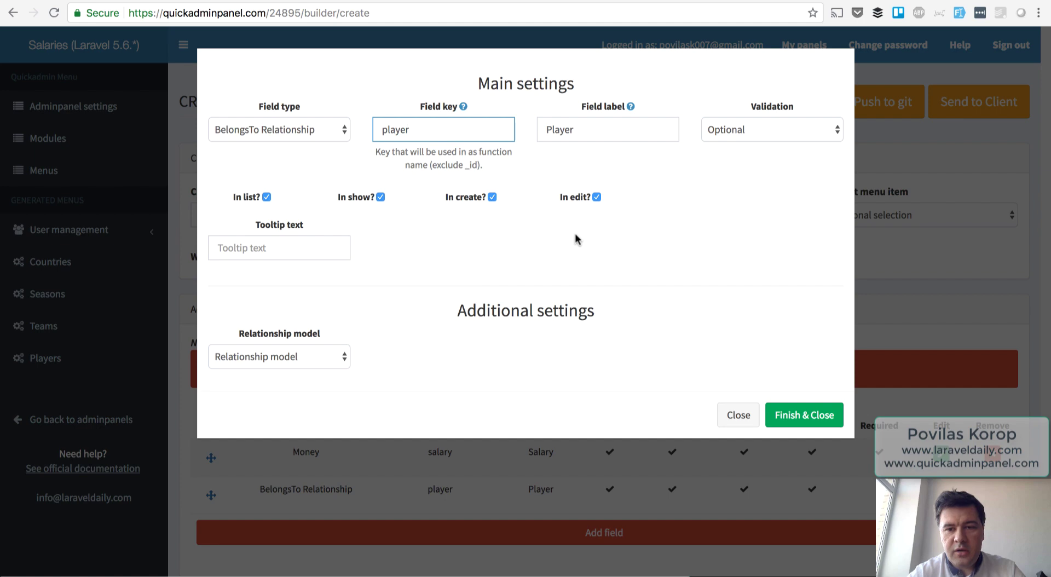
click(757, 129)
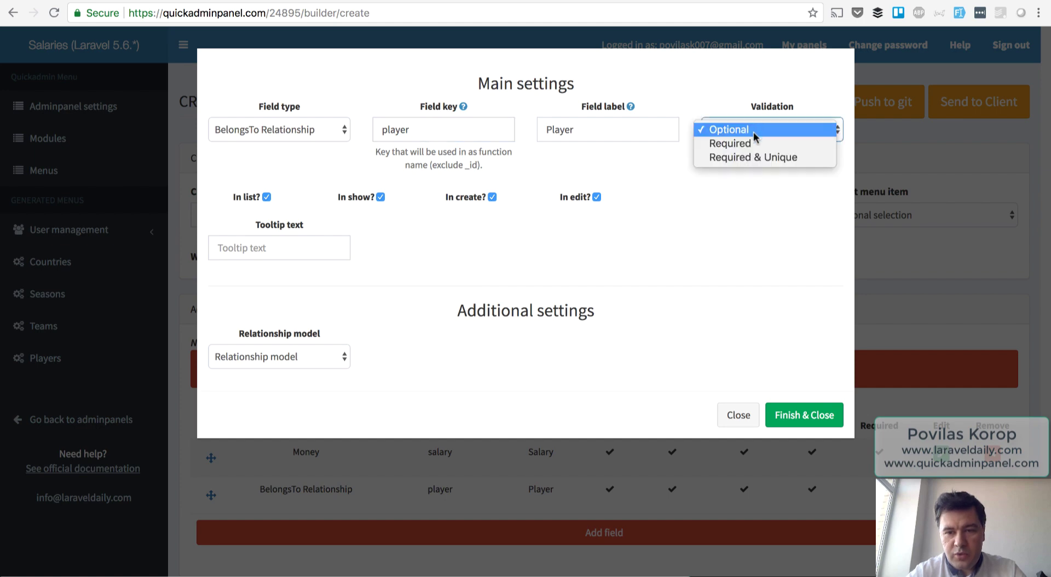
click(731, 143)
click(708, 197)
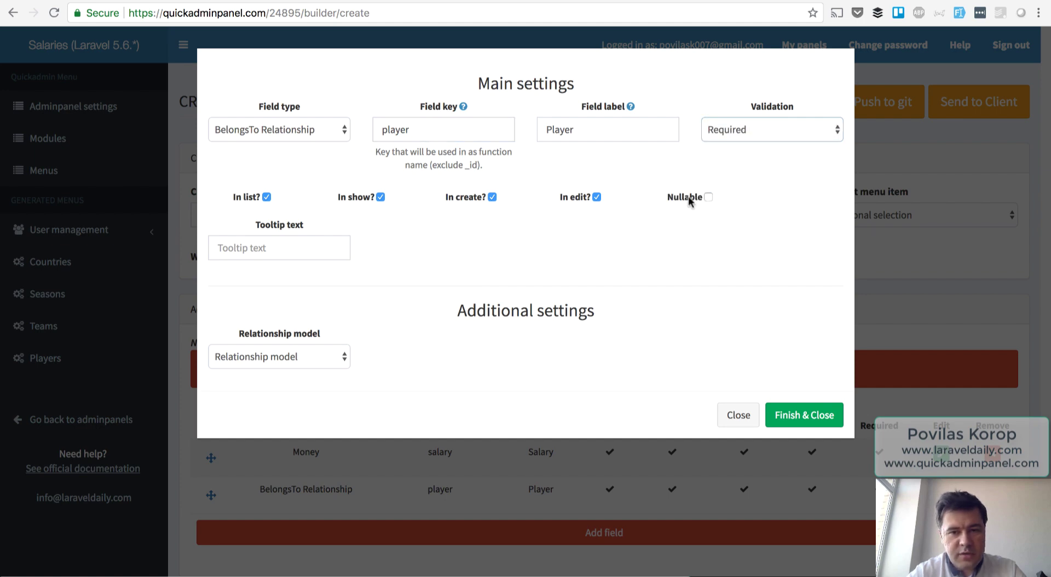
click(329, 359)
click(272, 441)
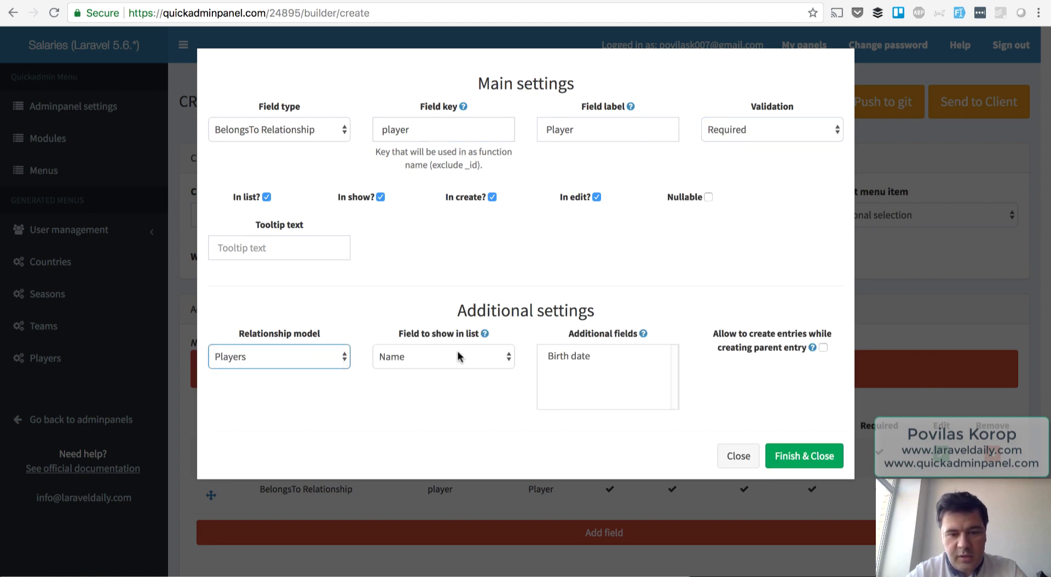
click(786, 454)
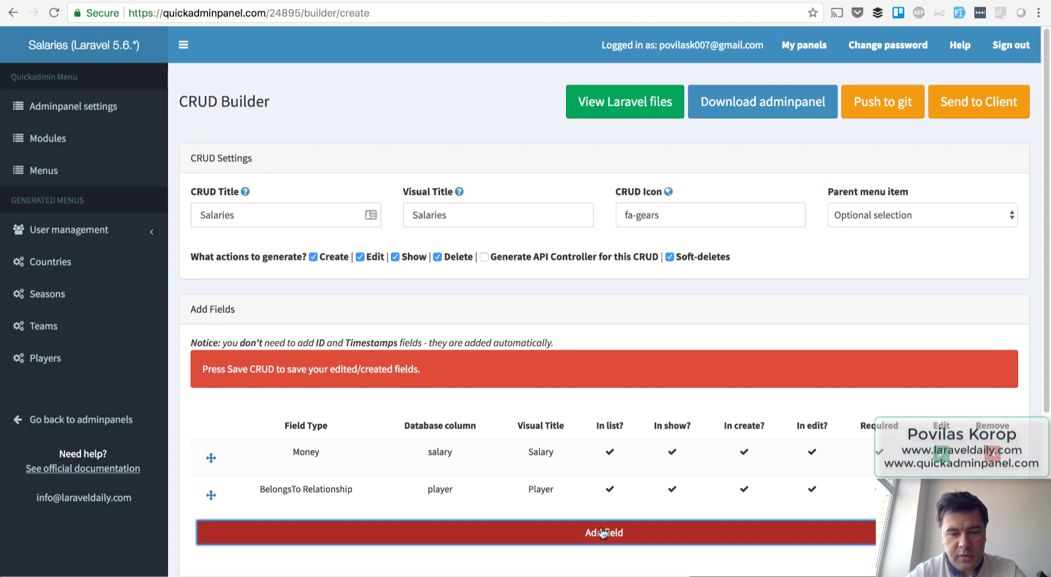
Add a required, non-nullable BelongsTo 'team' field linked to Teams.
click(605, 533)
click(275, 130)
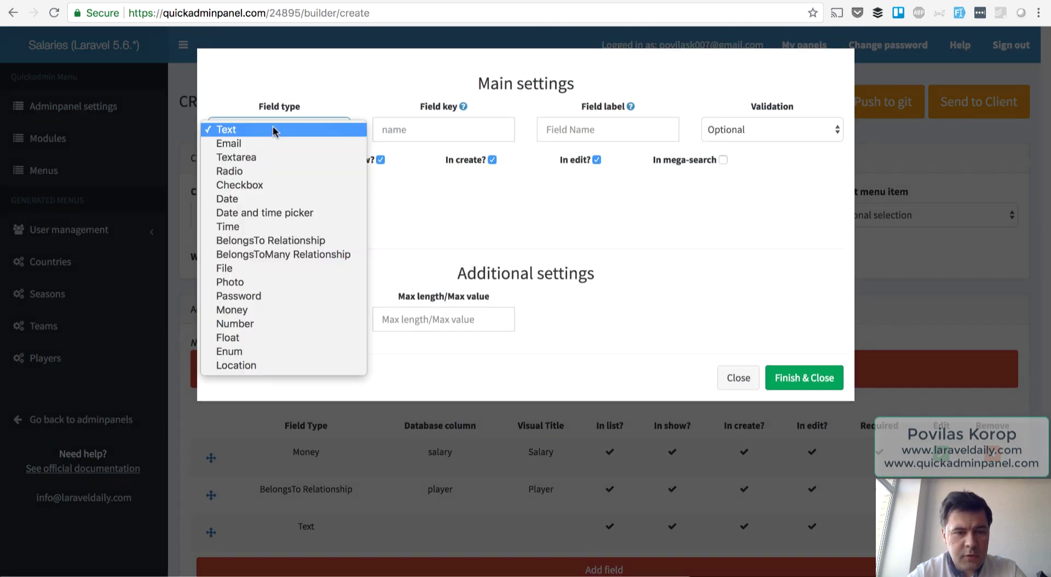
click(272, 241)
click(412, 130)
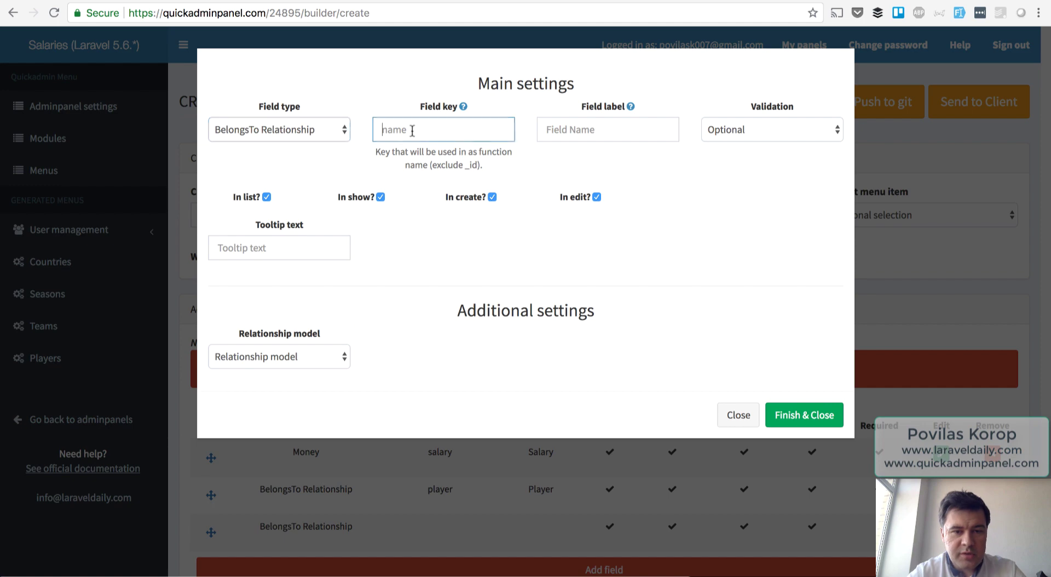
text(team)
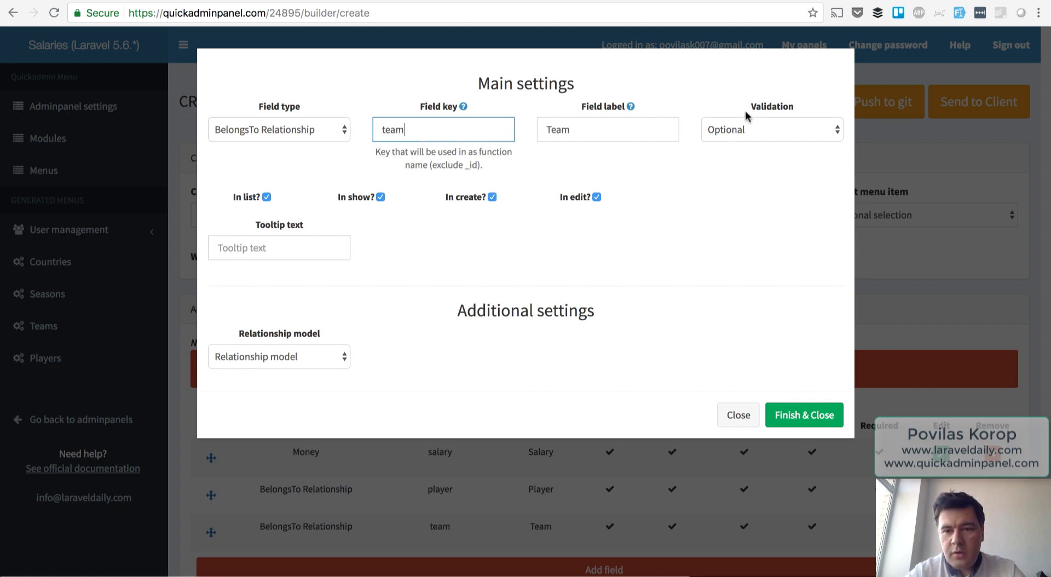
click(747, 129)
click(724, 144)
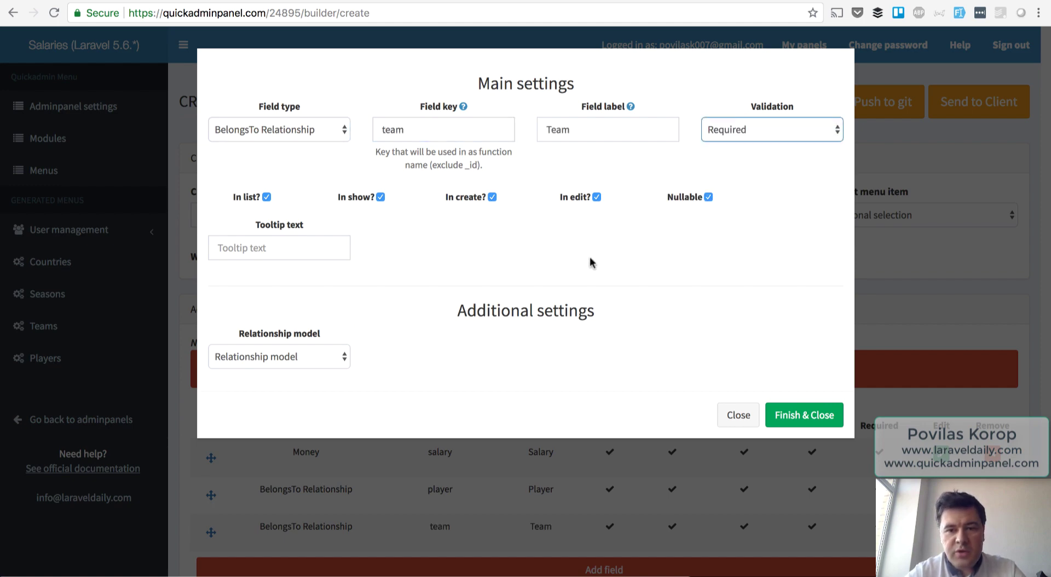
click(688, 198)
click(242, 356)
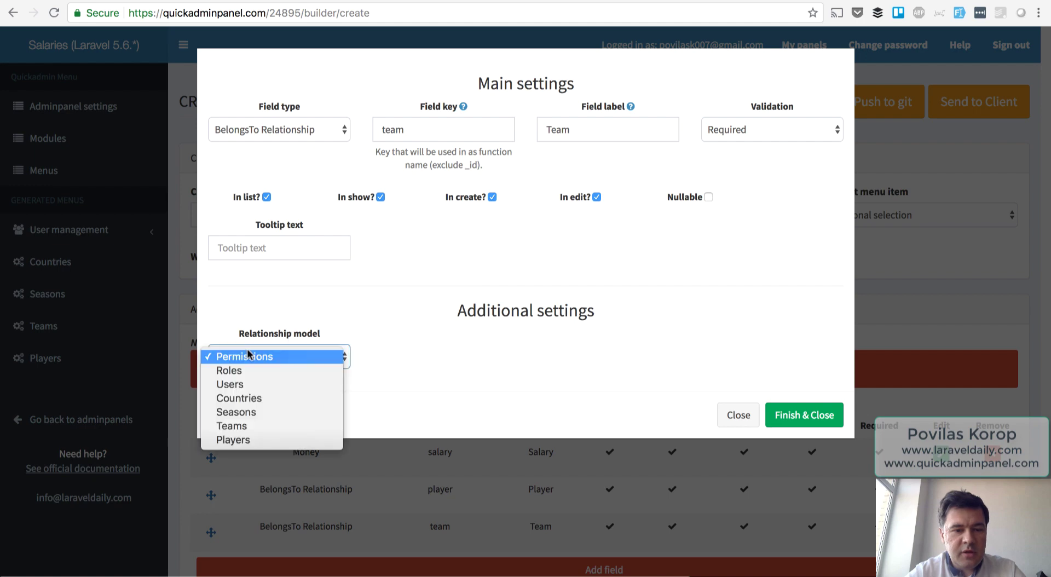
click(250, 428)
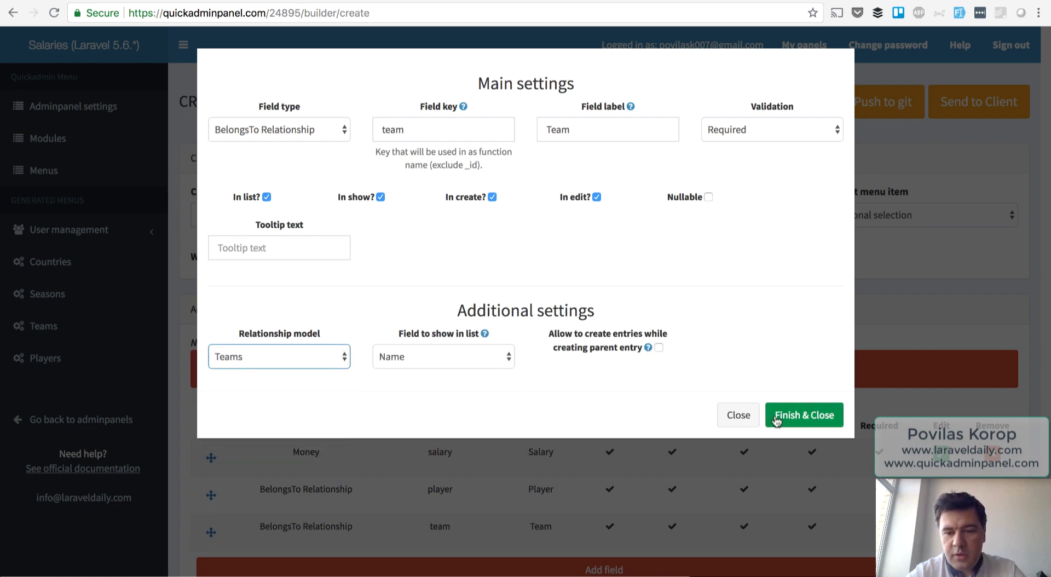
click(787, 416)
Add a required BelongsTo 'season' field linked to Seasons.
click(557, 569)
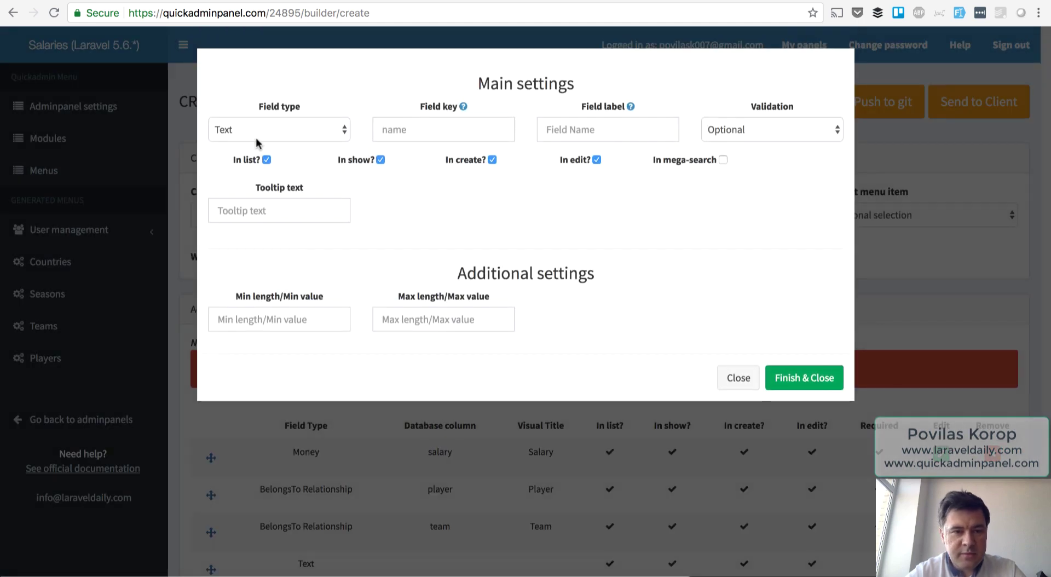
click(259, 131)
click(271, 240)
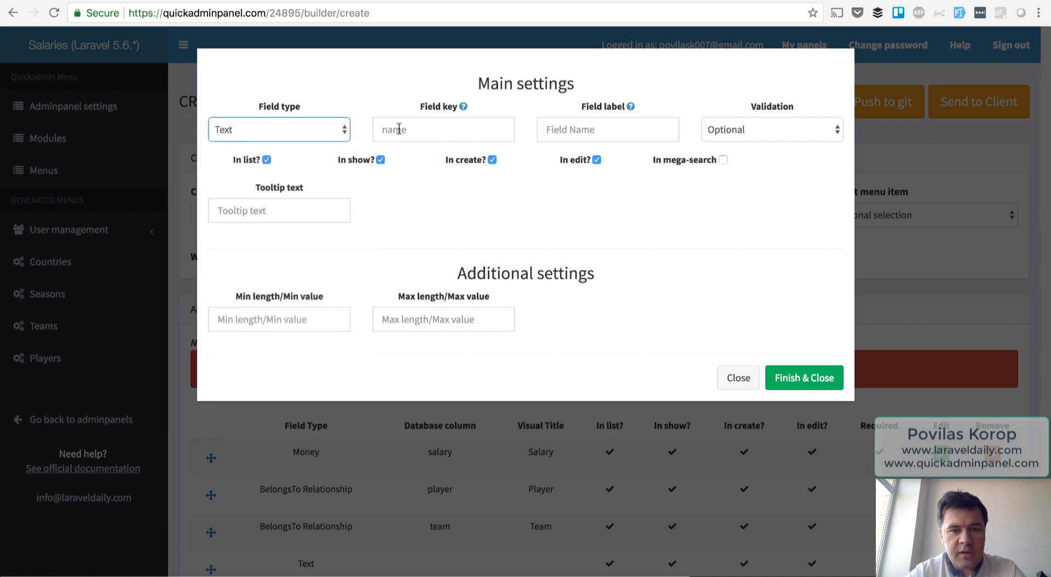
click(398, 129)
text(season)
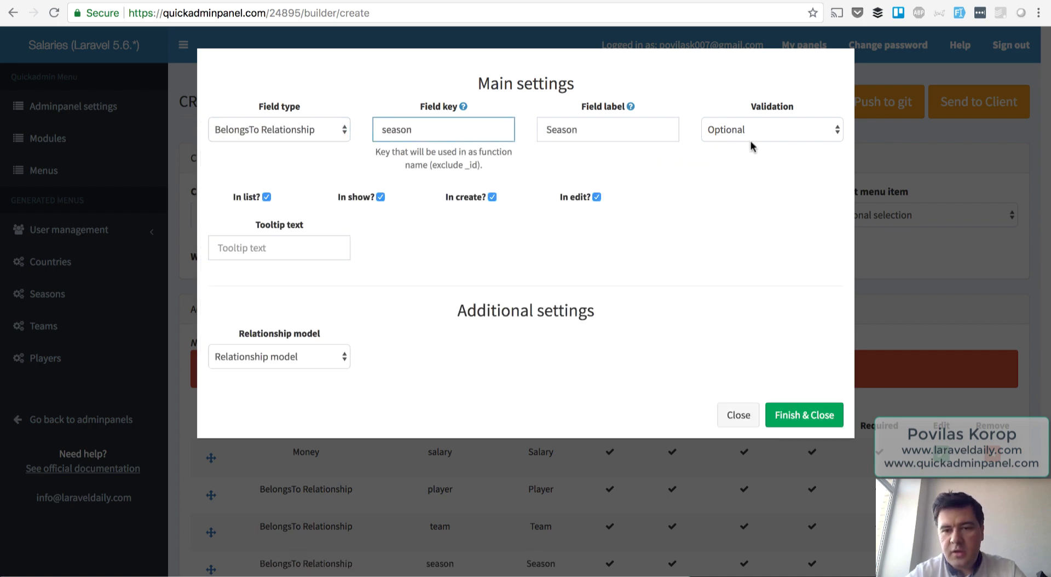
click(749, 137)
click(748, 145)
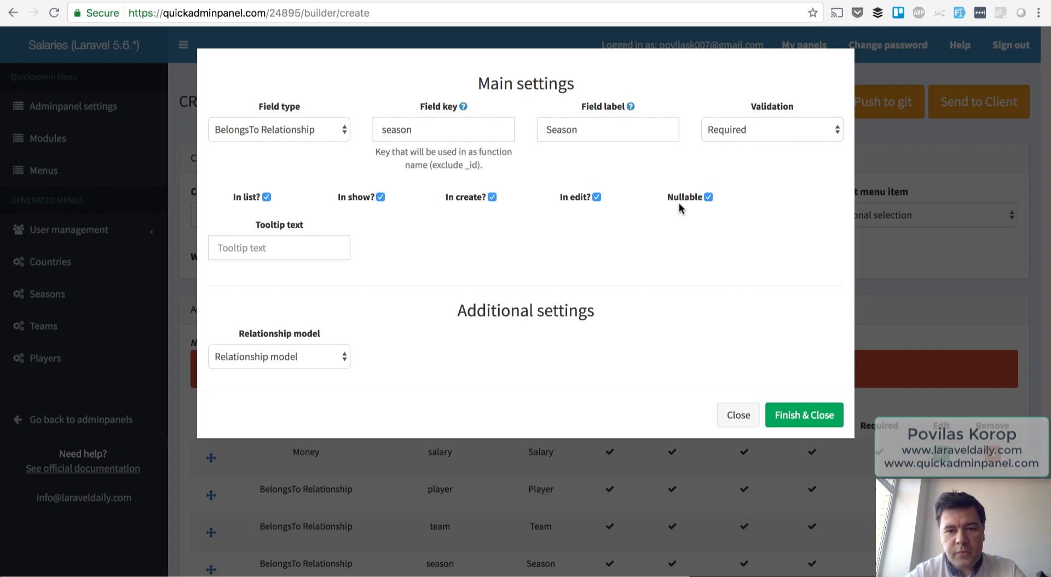
click(277, 356)
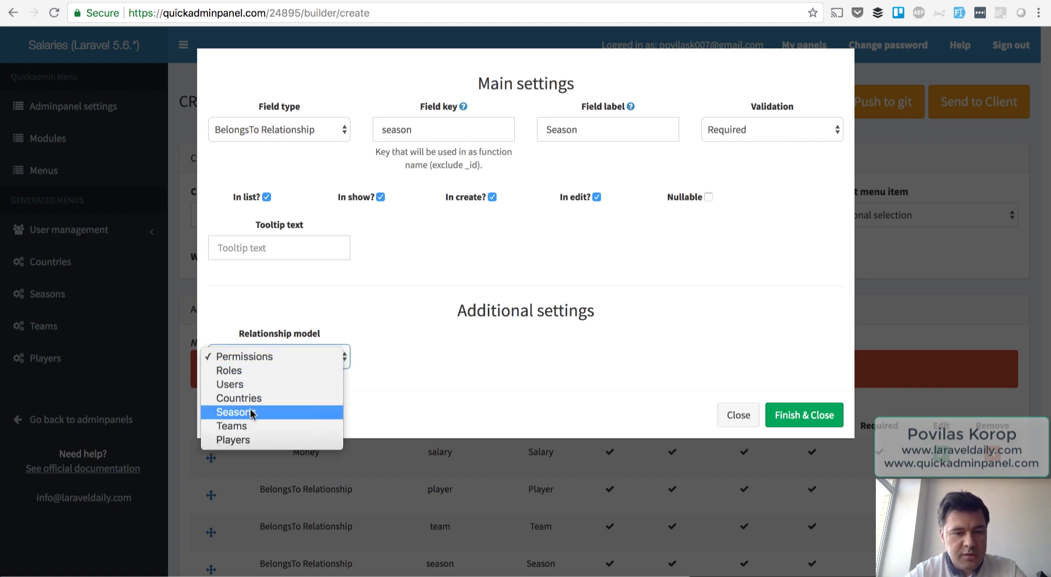
click(253, 411)
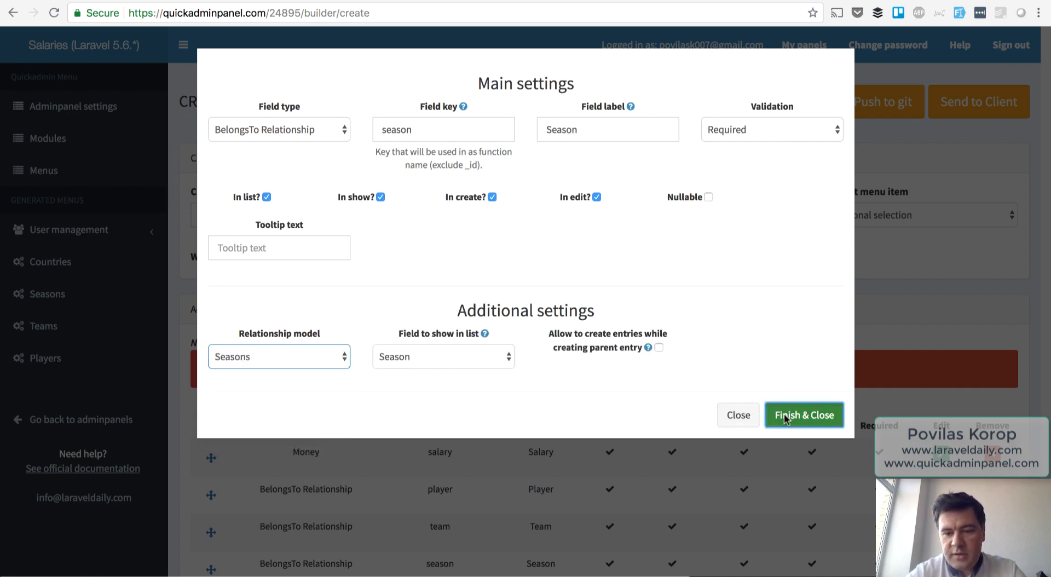
click(788, 414)
Move the Money salary field below Season and generate the Salaries CRUD.
scroll(711, 335, down, 3)
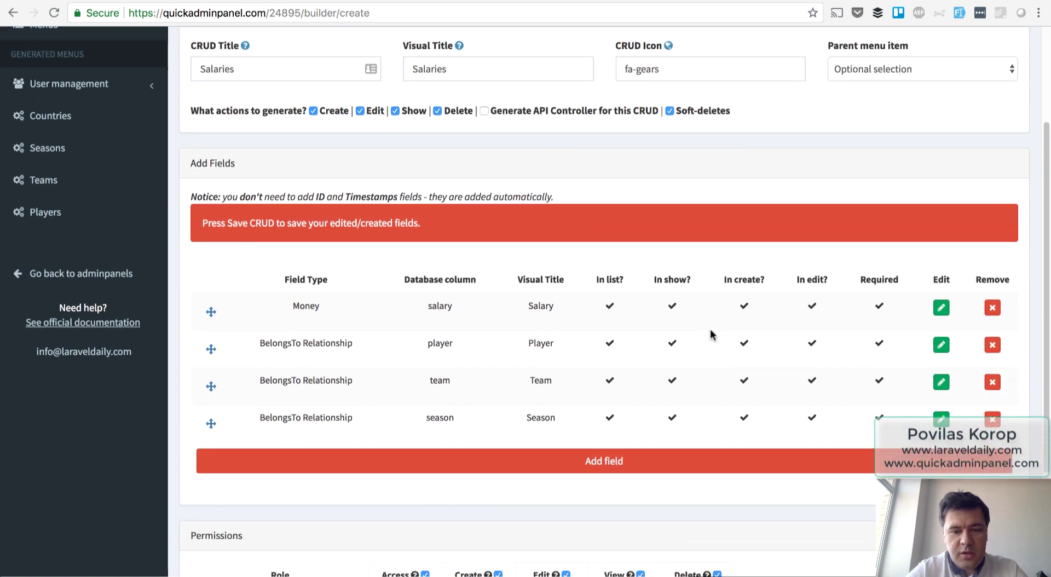
drag(212, 310, 247, 436)
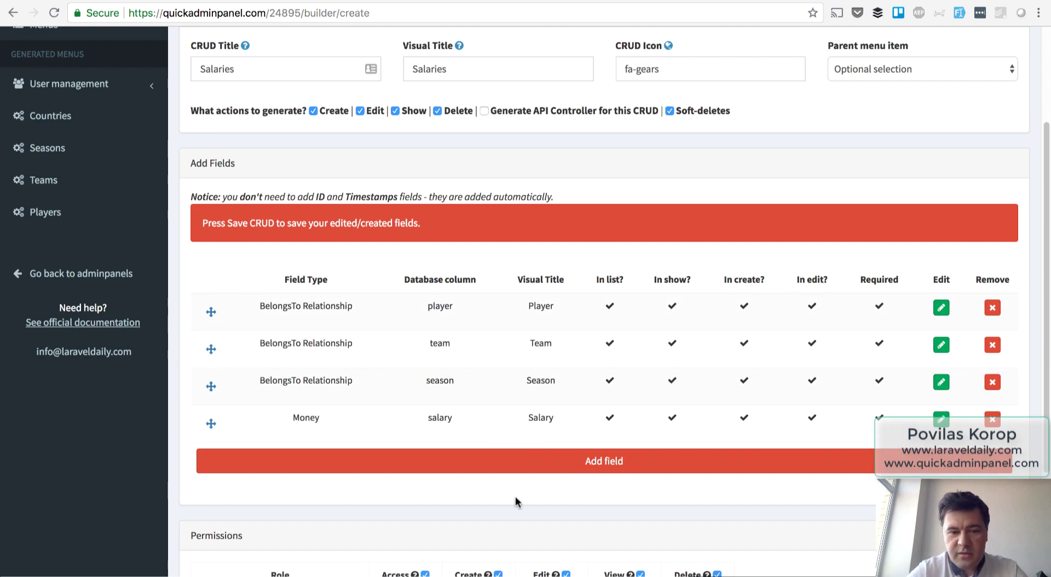
scroll(516, 498, down, 3)
click(212, 554)
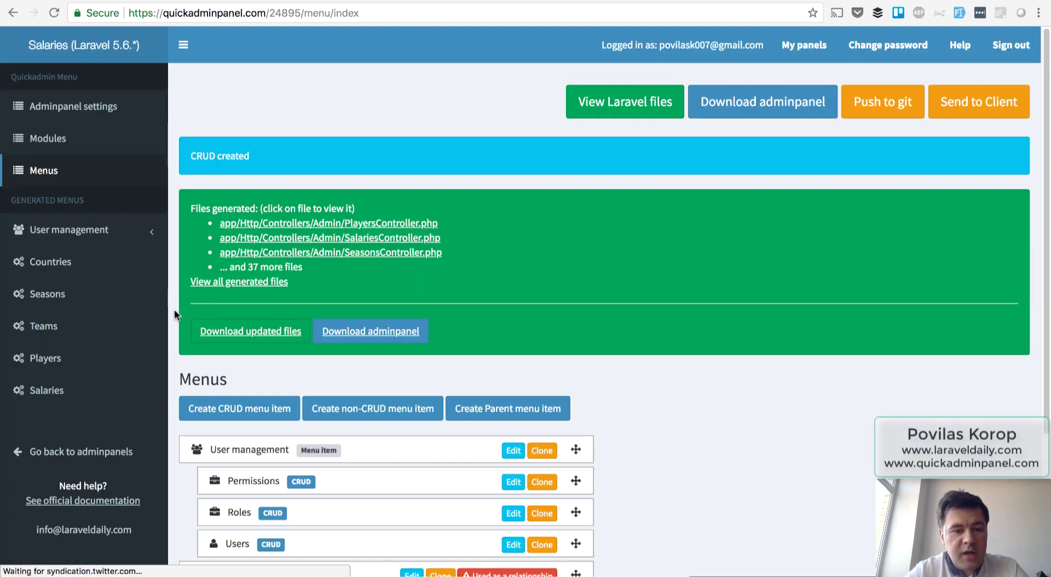
Open the Countries list and scroll through the imported entries such as AF Afghanistan.
click(65, 267)
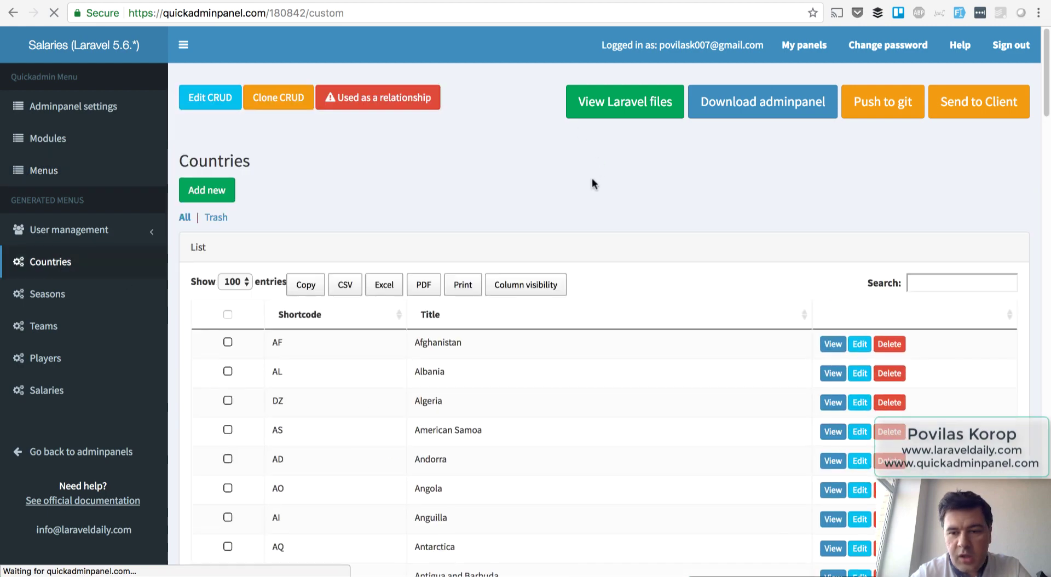
scroll(574, 217, down, 10)
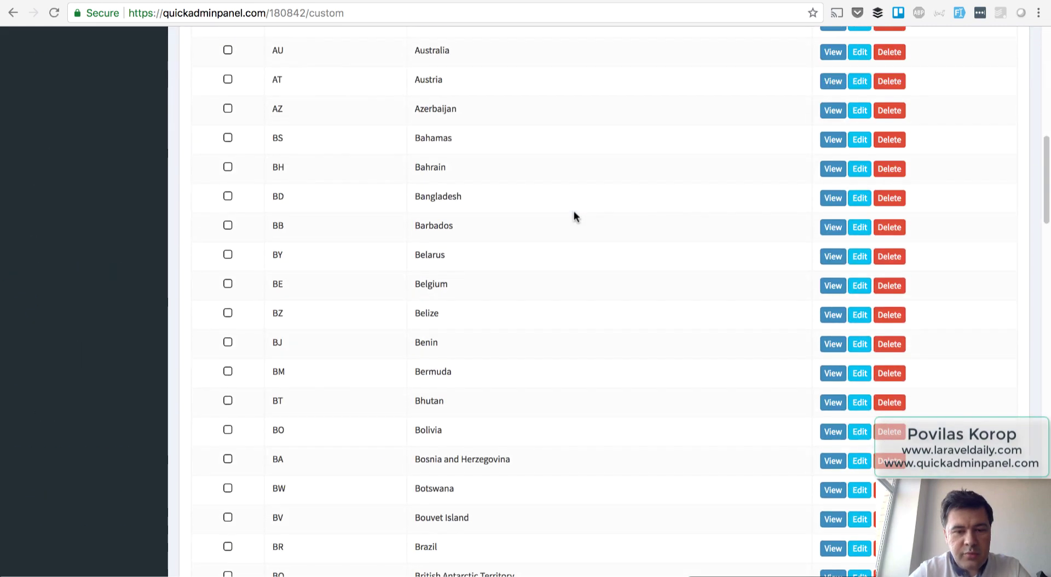
scroll(573, 216, down, 10)
scroll(574, 216, up, 20)
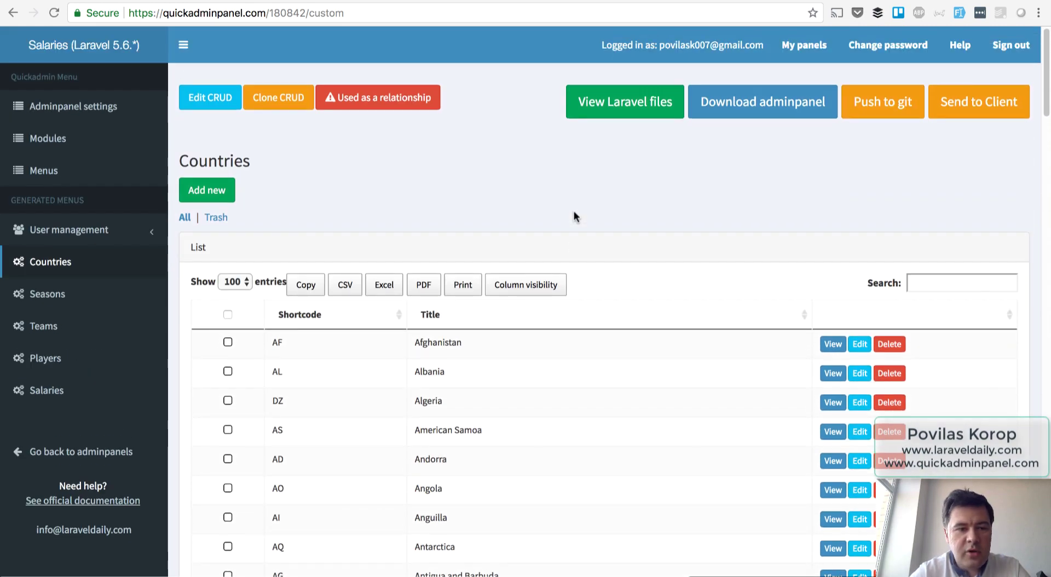
Add the seasons 2013-2014 through 2018-2019 one by one in the Seasons list.
click(49, 295)
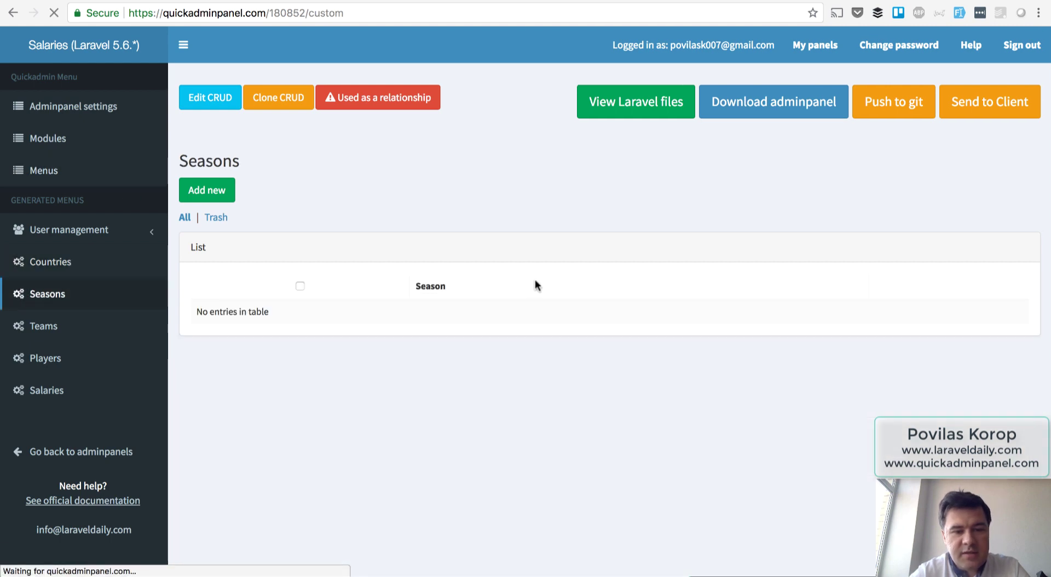
click(212, 191)
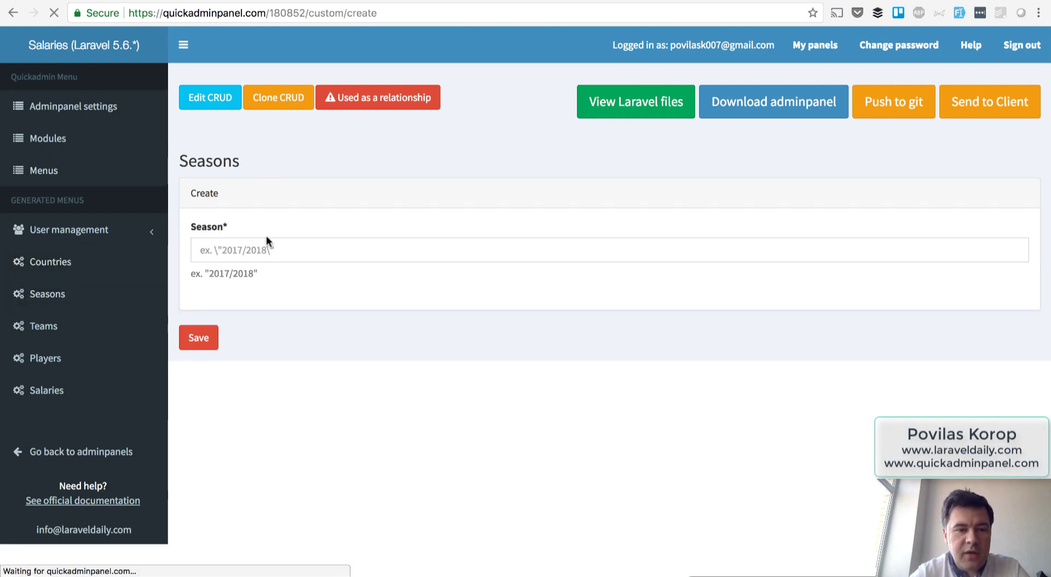
click(218, 250)
text(2)
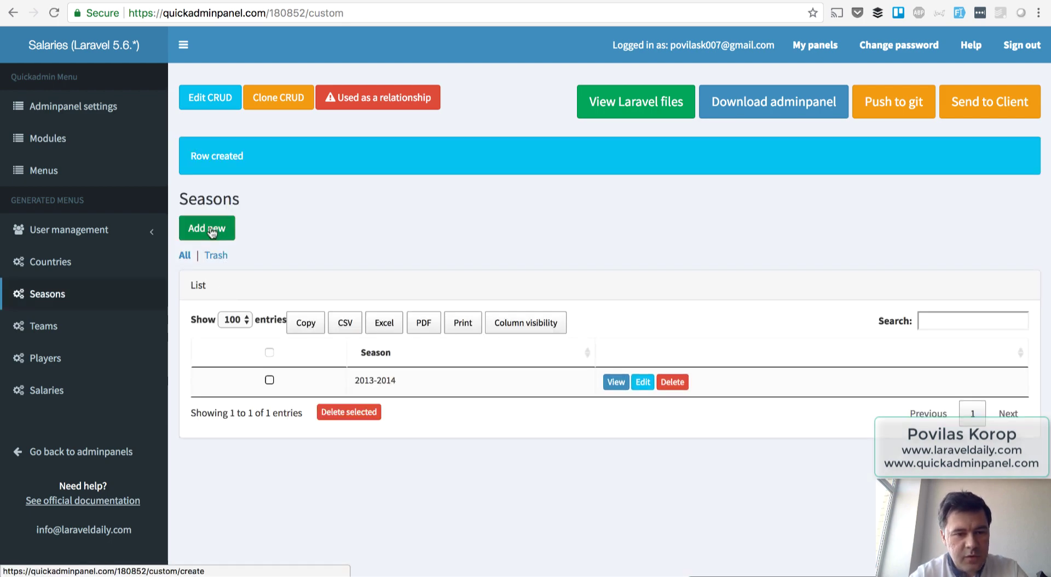
click(213, 228)
click(263, 250)
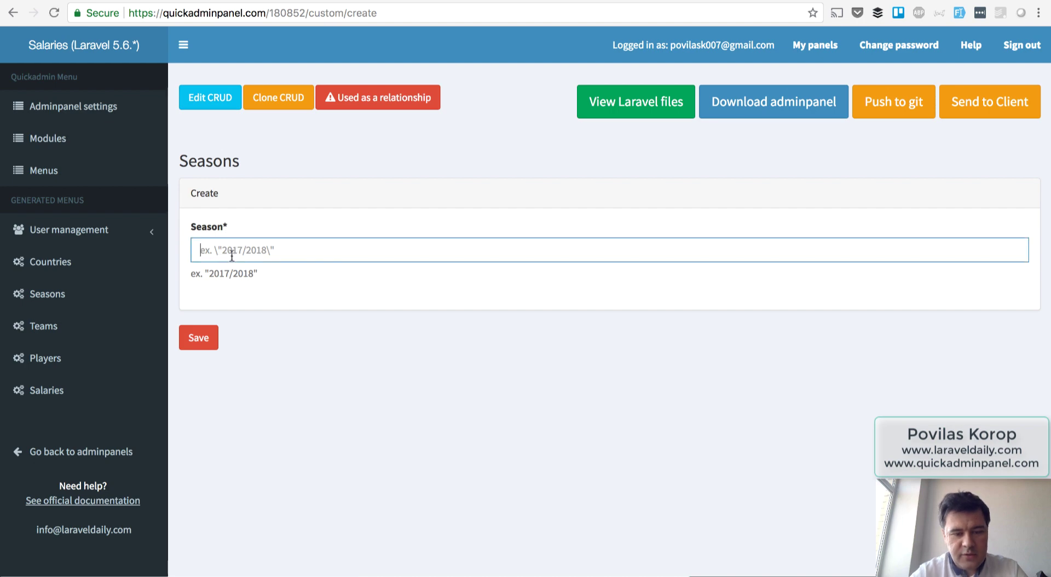
text(2014-2015)
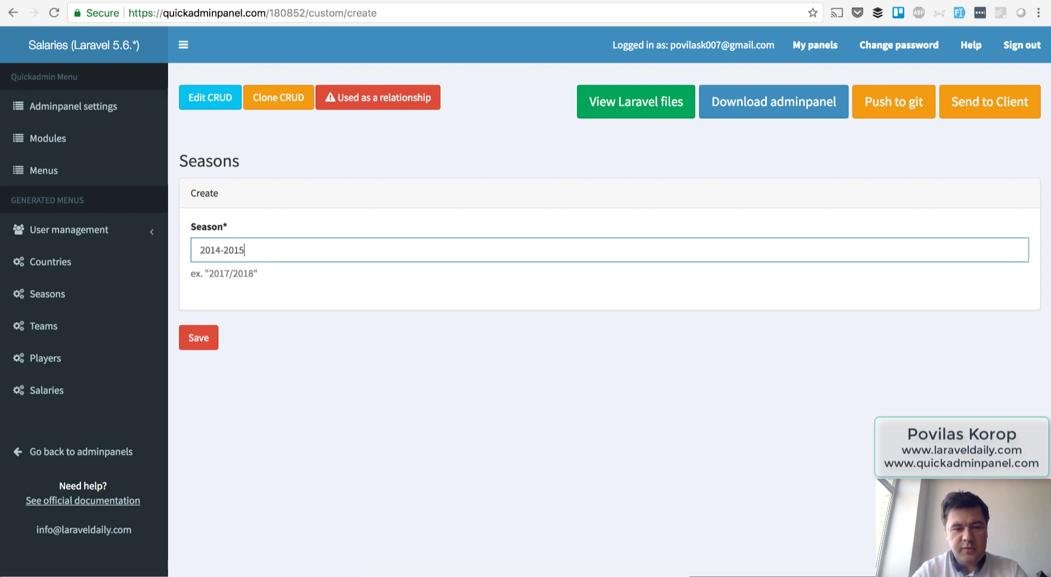
key(Return)
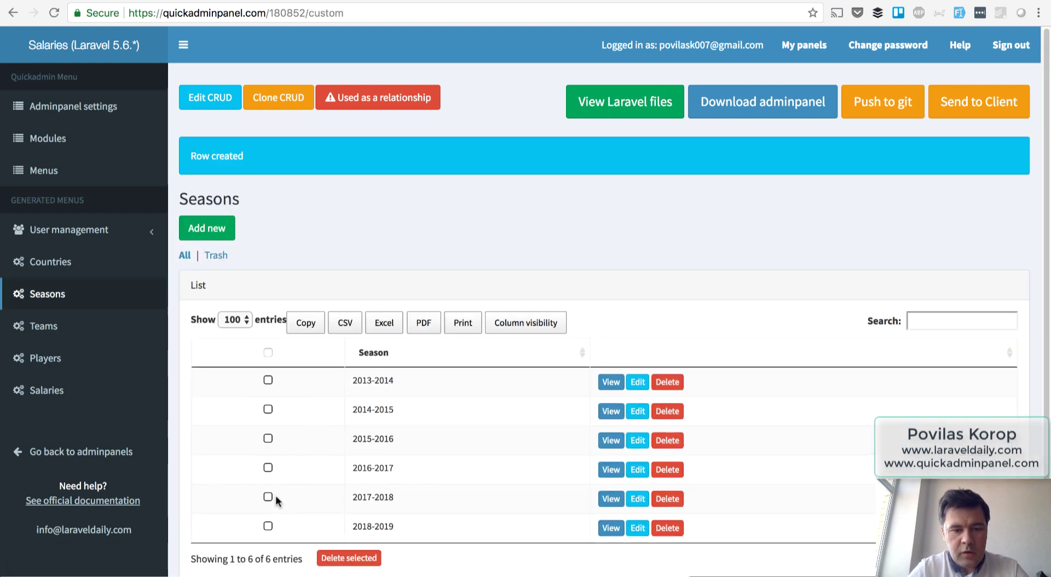
scroll(275, 496, down, 1)
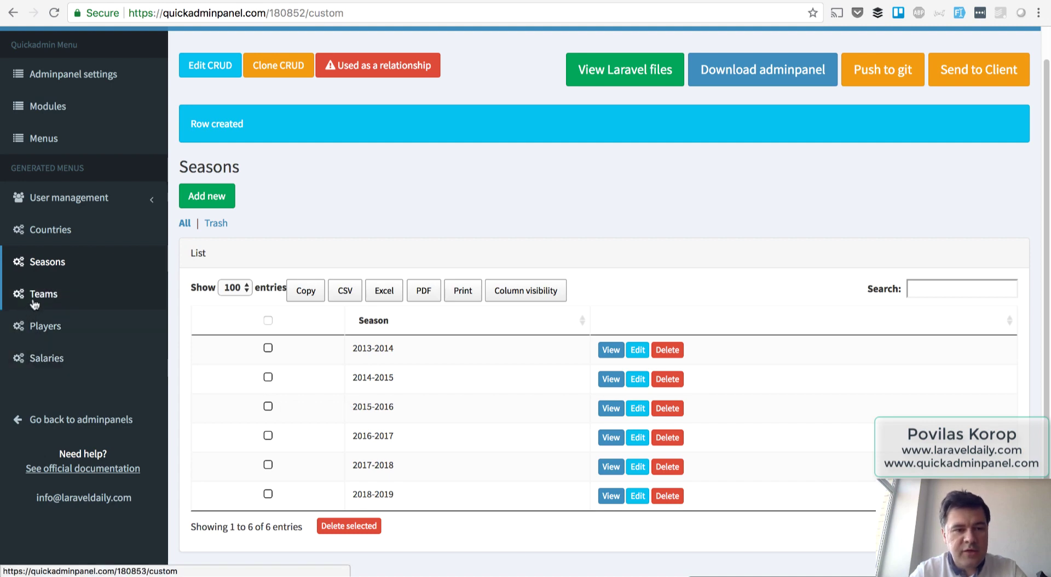
Create the team FC Barcelona with Spain as its country.
click(64, 300)
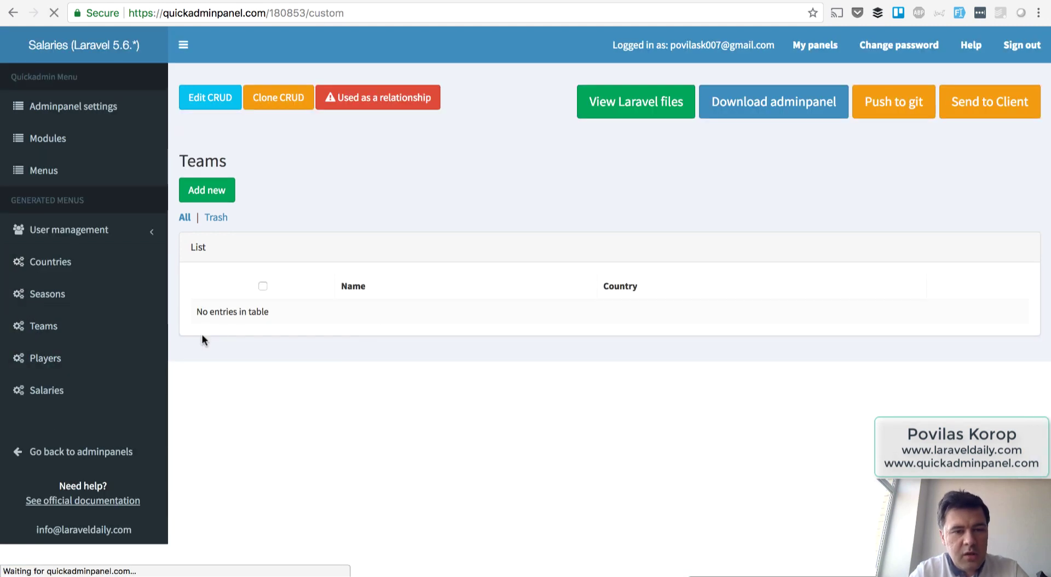
click(205, 189)
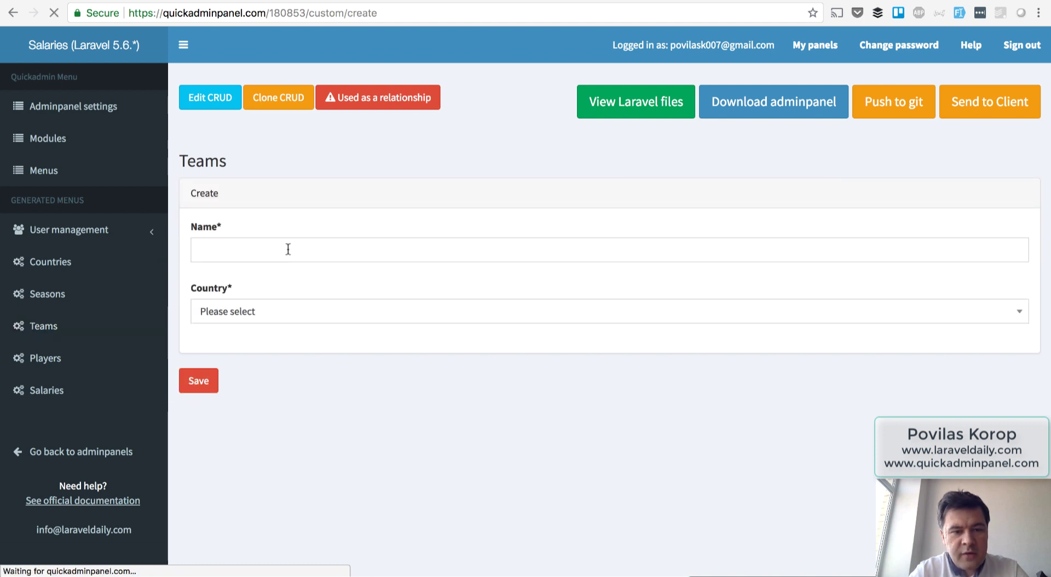
click(288, 249)
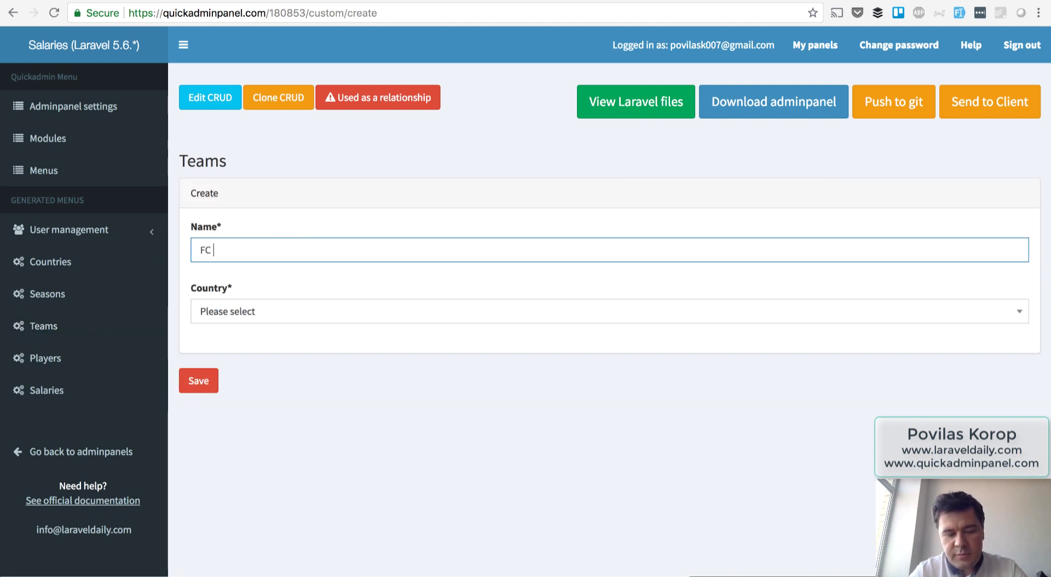
text(FC Barcer)
key(BackSpace)
text(lon)
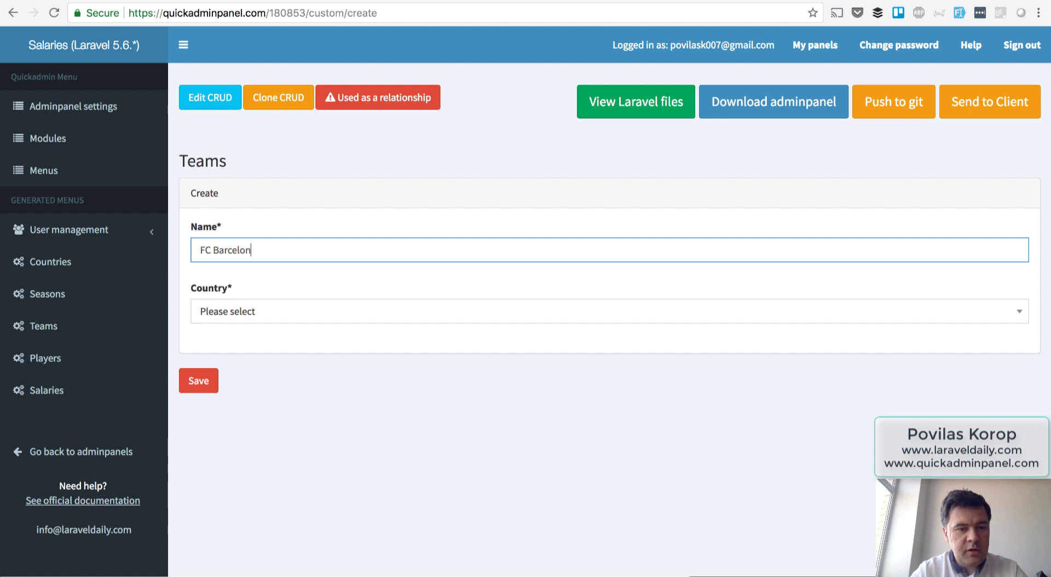
text(a)
key(Tab)
click(288, 316)
text(spa)
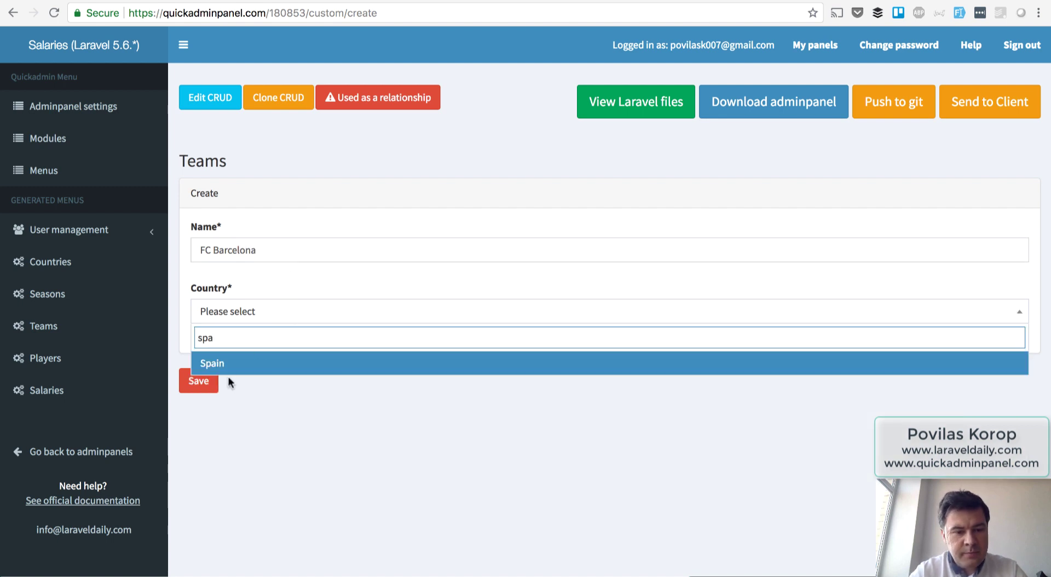
click(228, 362)
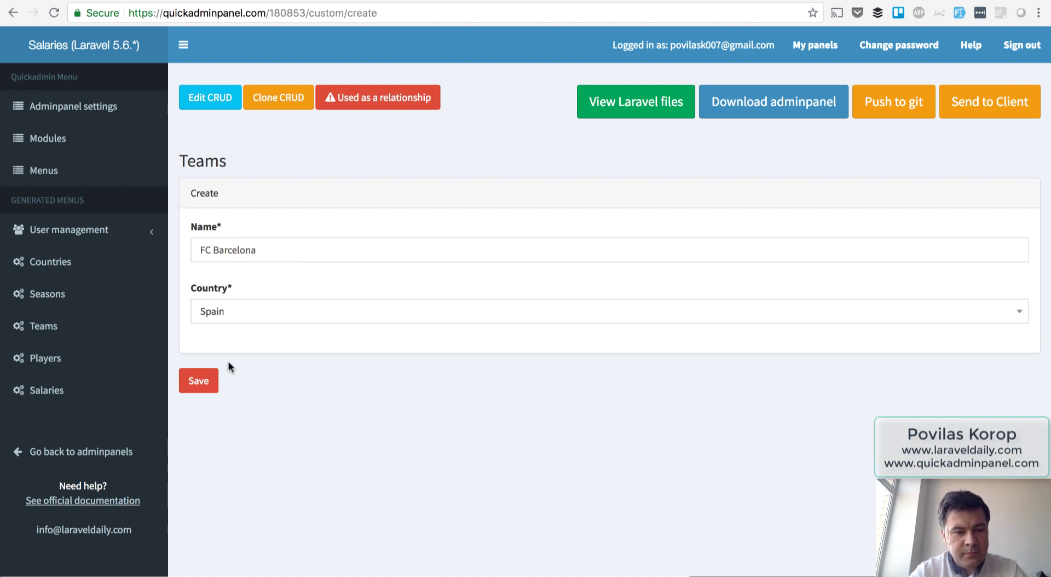
click(198, 380)
Create the team Real Madrid, also with Spain as its country.
click(218, 229)
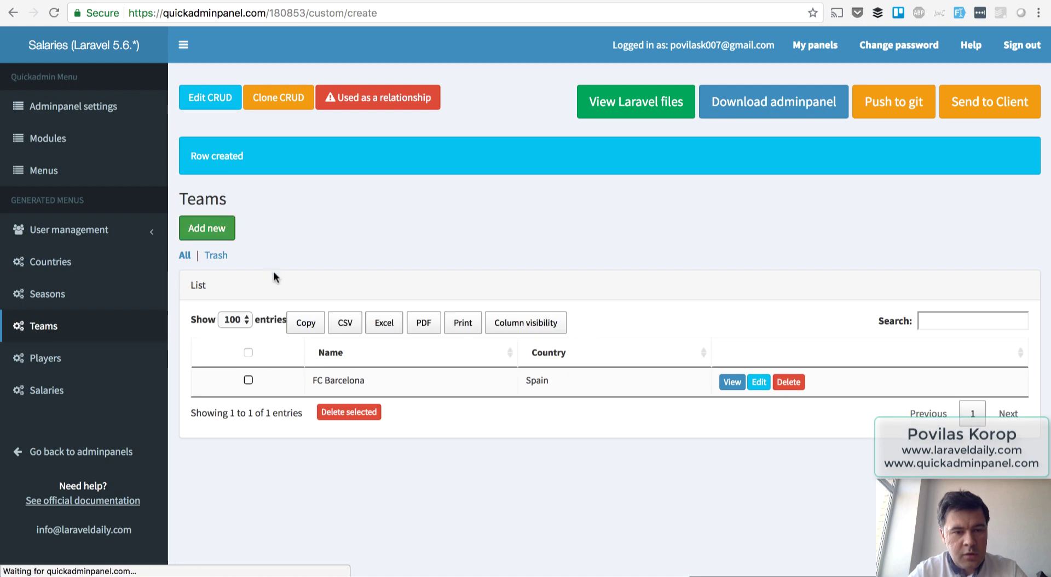
text(Real)
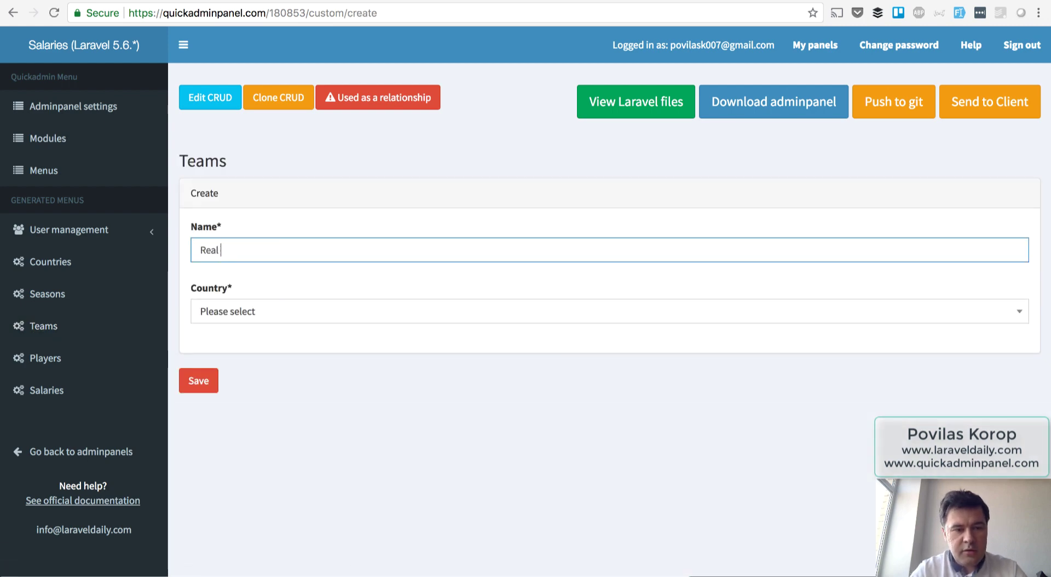
text( Madrid)
click(282, 310)
text(spa)
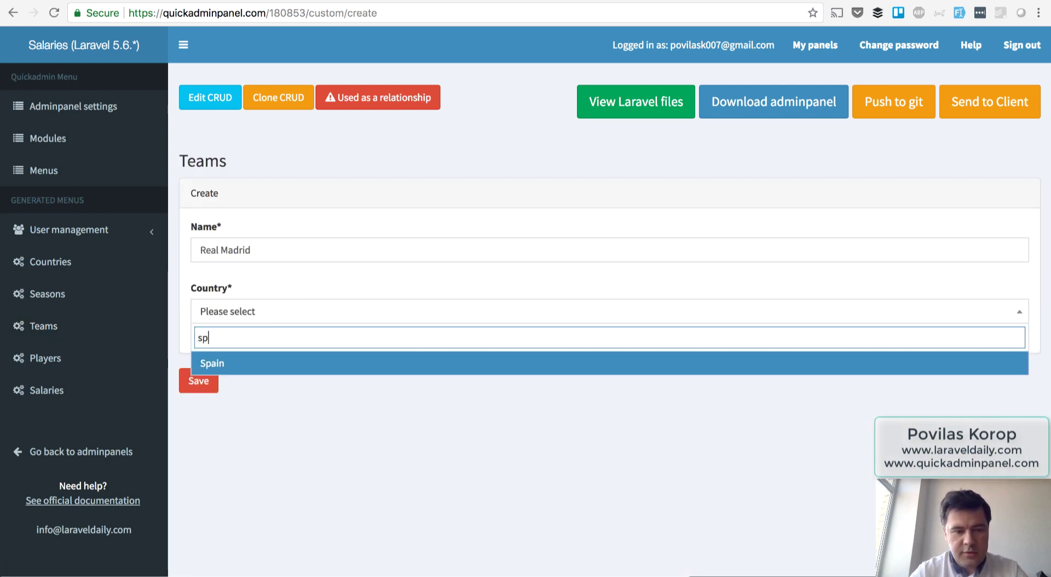
click(245, 365)
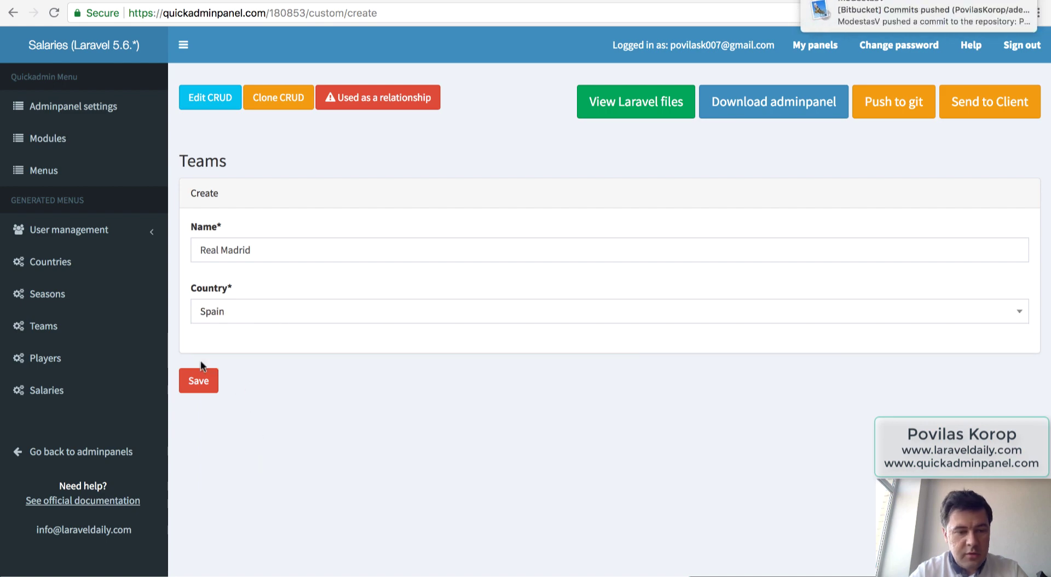
click(198, 381)
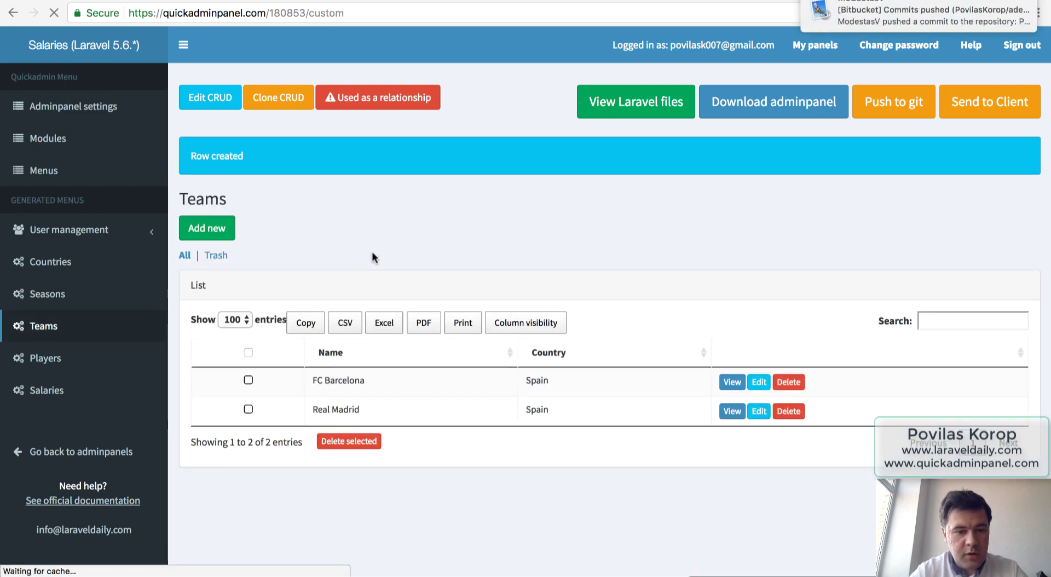
click(48, 355)
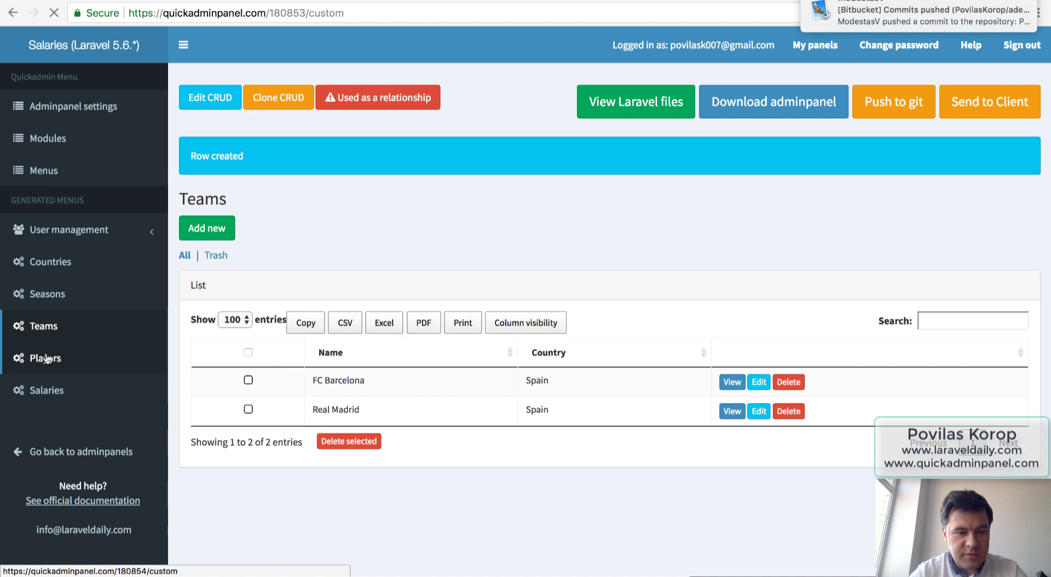
Start a new player named Lionel Messi.
click(207, 190)
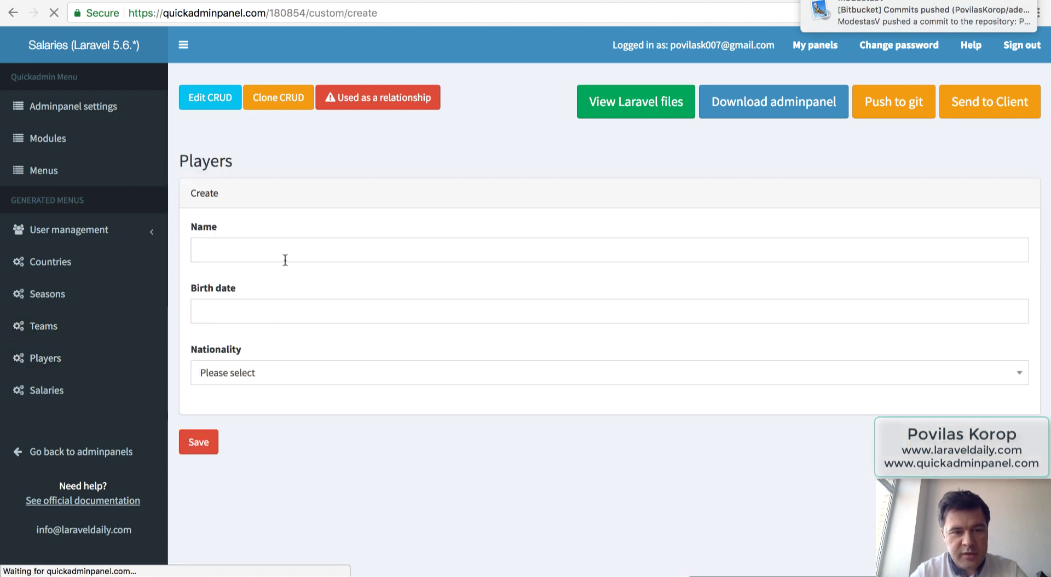
click(257, 250)
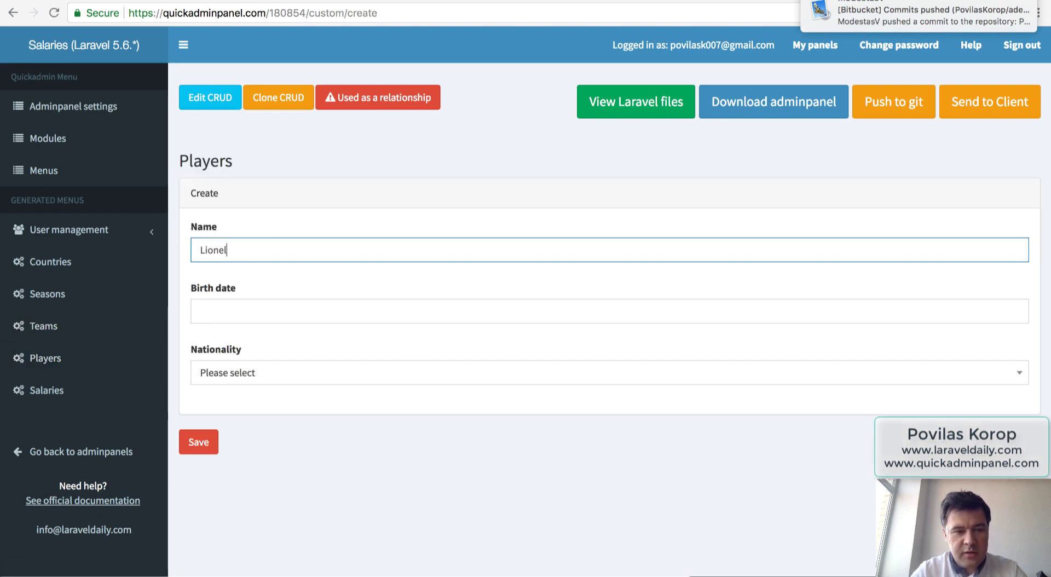
text(Lionel Messi)
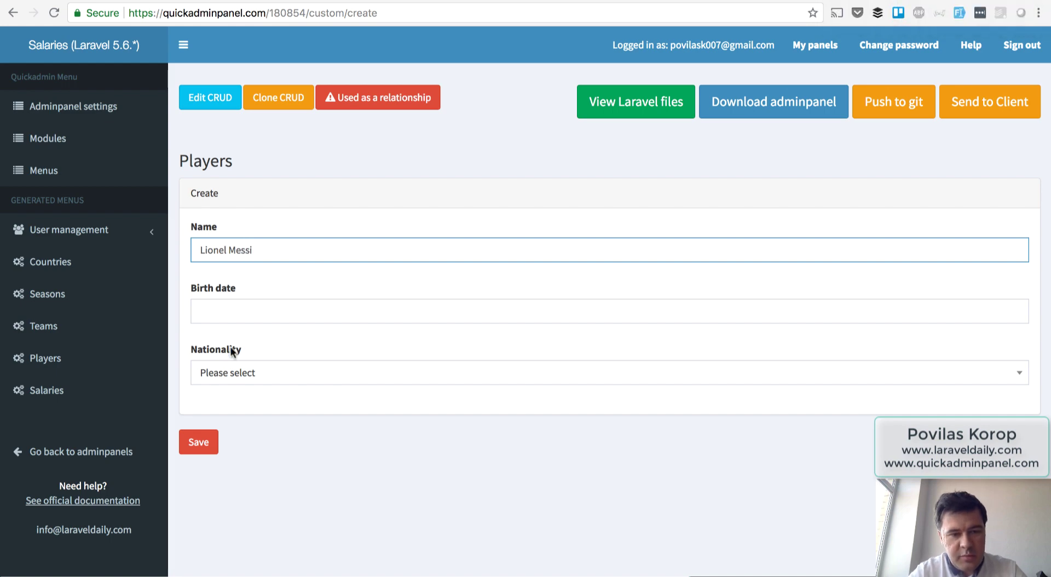
Look up Messi's birth date, June 24, 1987, with a web search, then close the tab.
click(238, 312)
triple_click(282, 312)
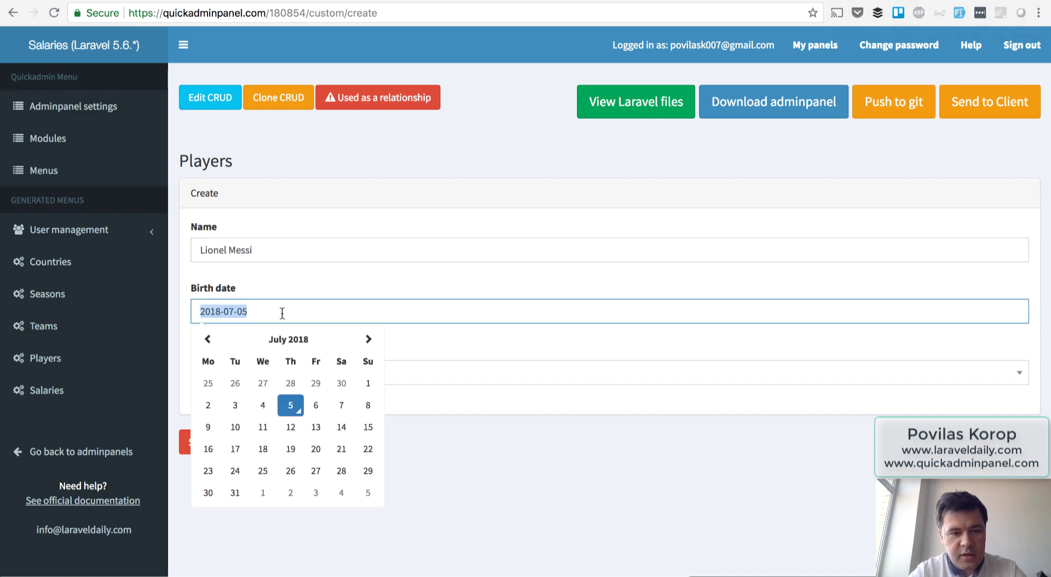
key(ctrl+t)
text(messi )
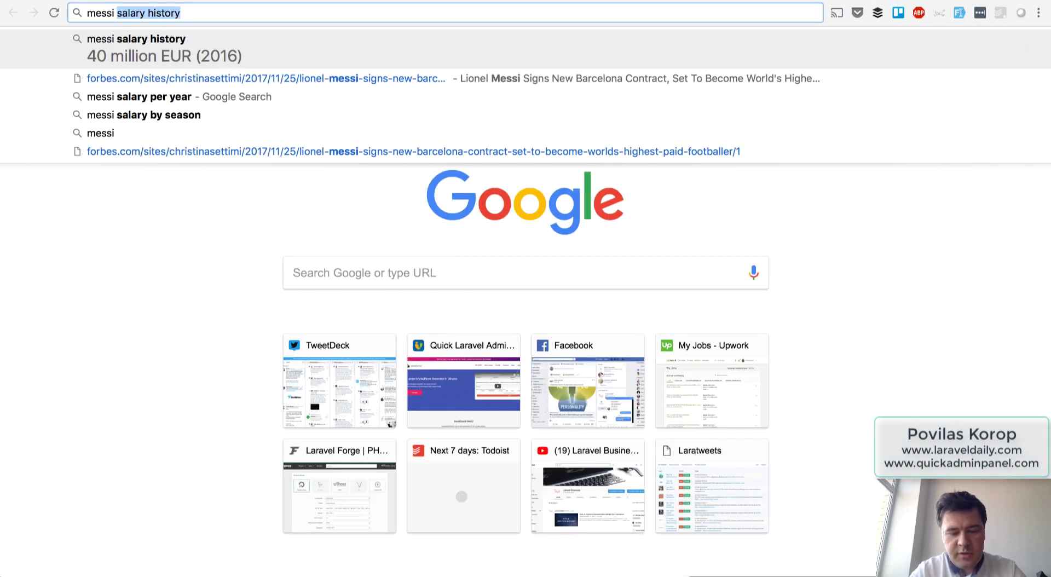
text(birth d)
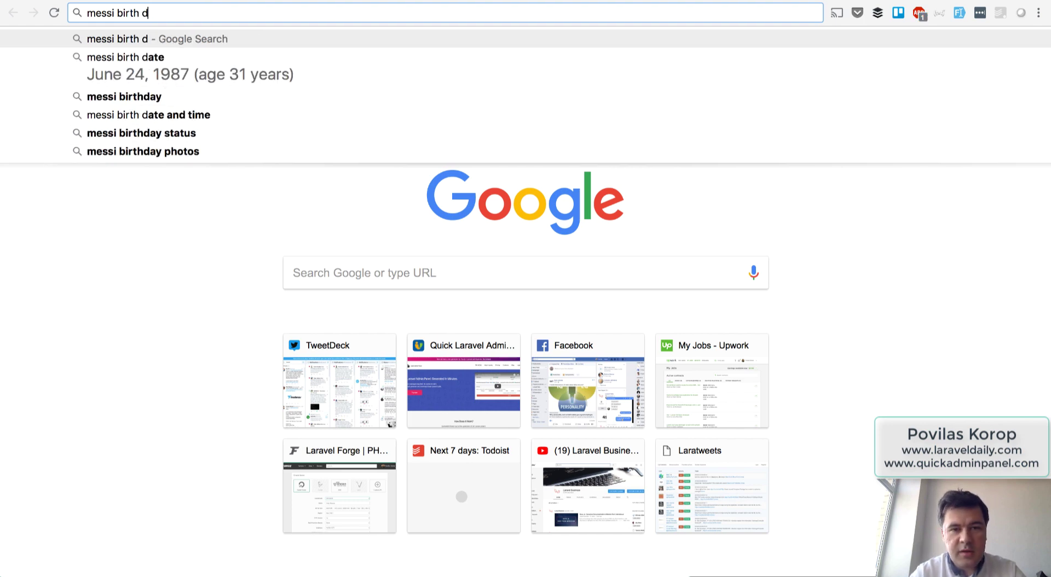
key(super+w)
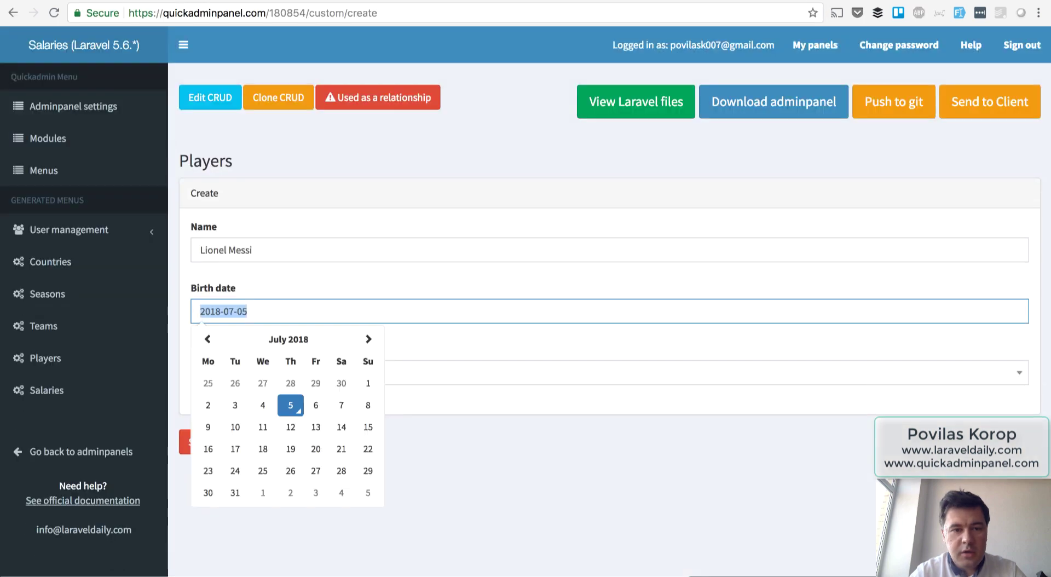
Give Lionel Messi birth date 1987-06-24 and nationality Argentina, and save him.
click(264, 285)
triple_click(232, 314)
text(1)
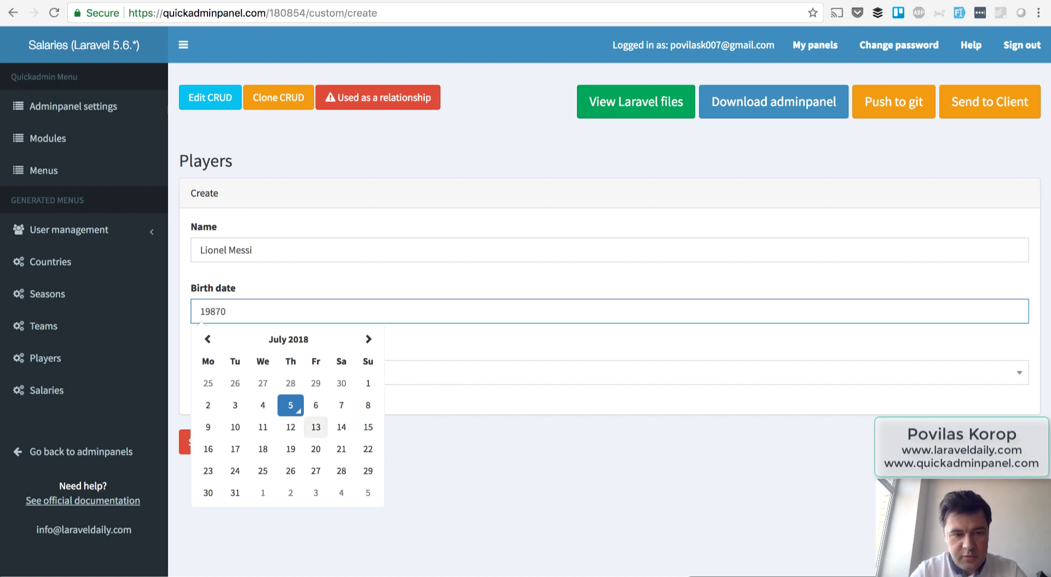
text(987-06-)
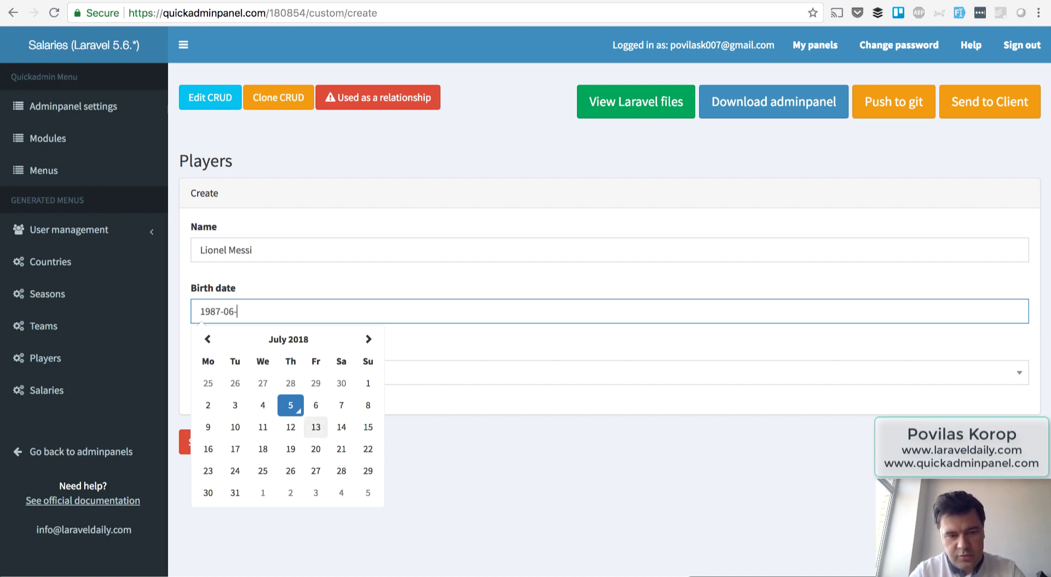
text(24)
click(487, 524)
click(227, 372)
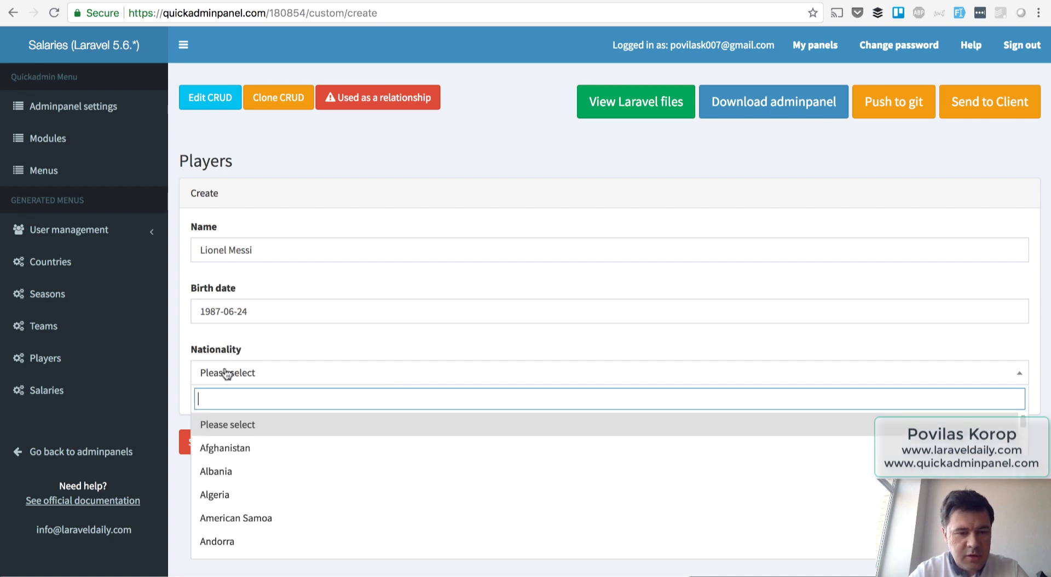
text(arg)
click(227, 425)
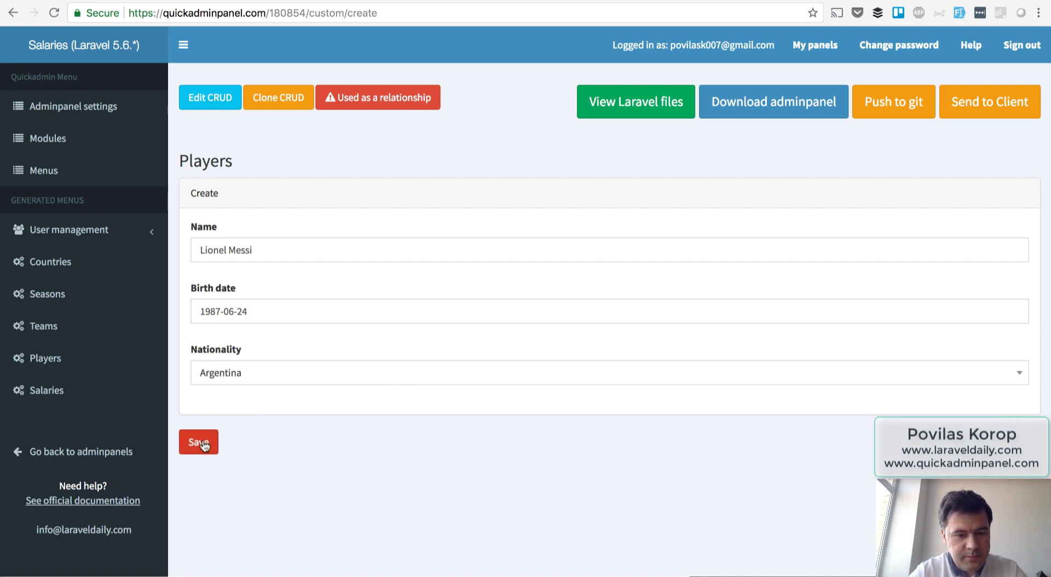
click(201, 439)
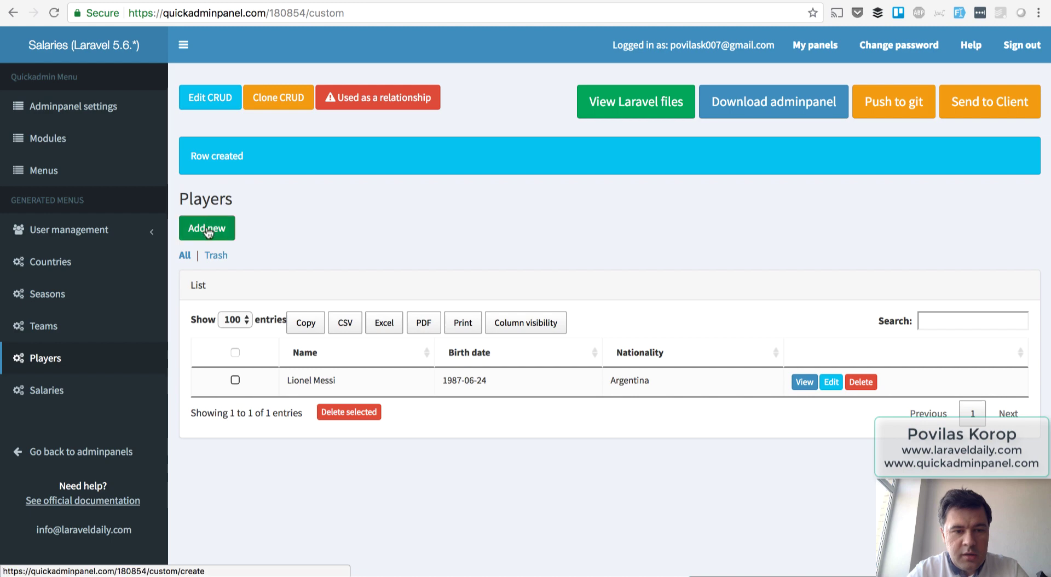
Start a second player named Christiano Ronaldo.
click(207, 229)
click(239, 251)
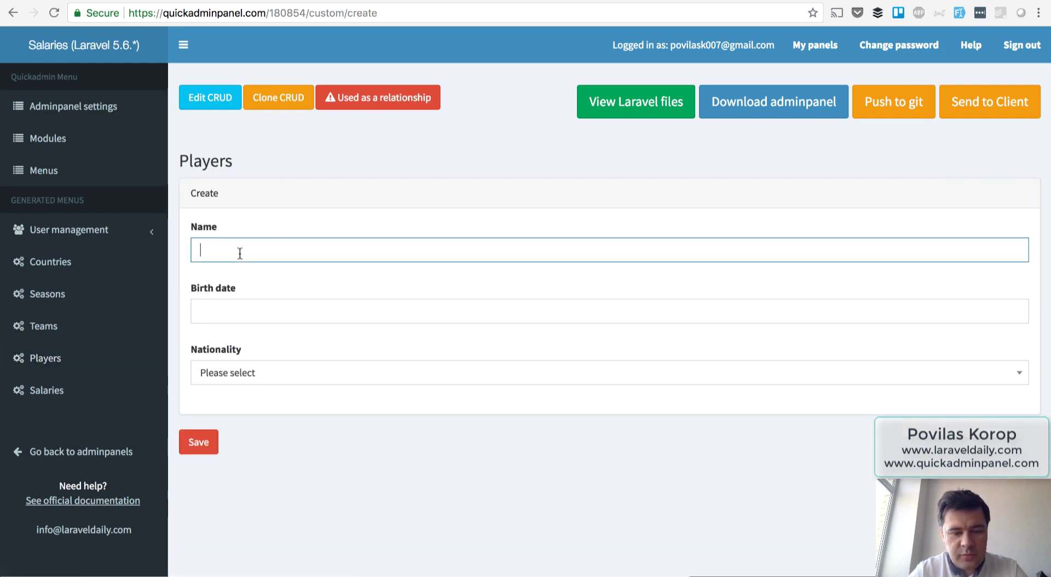
text(Christiano)
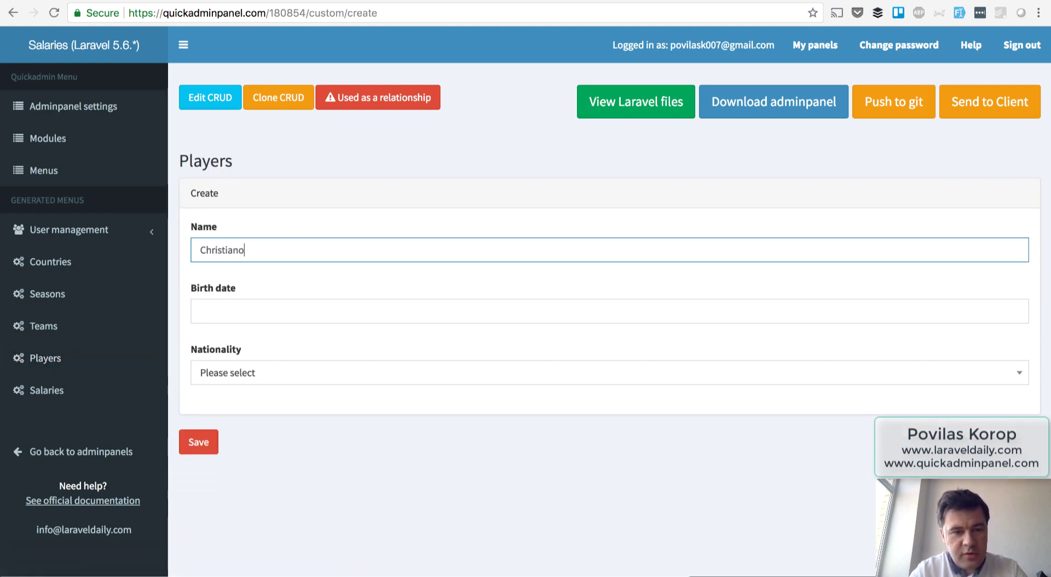
text( Ronaldo)
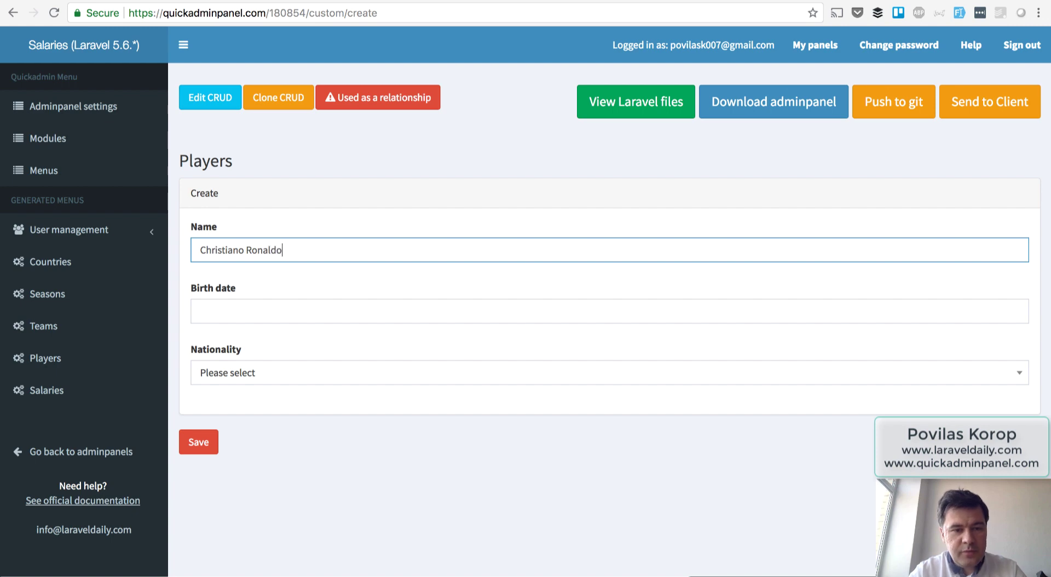
key(Tab)
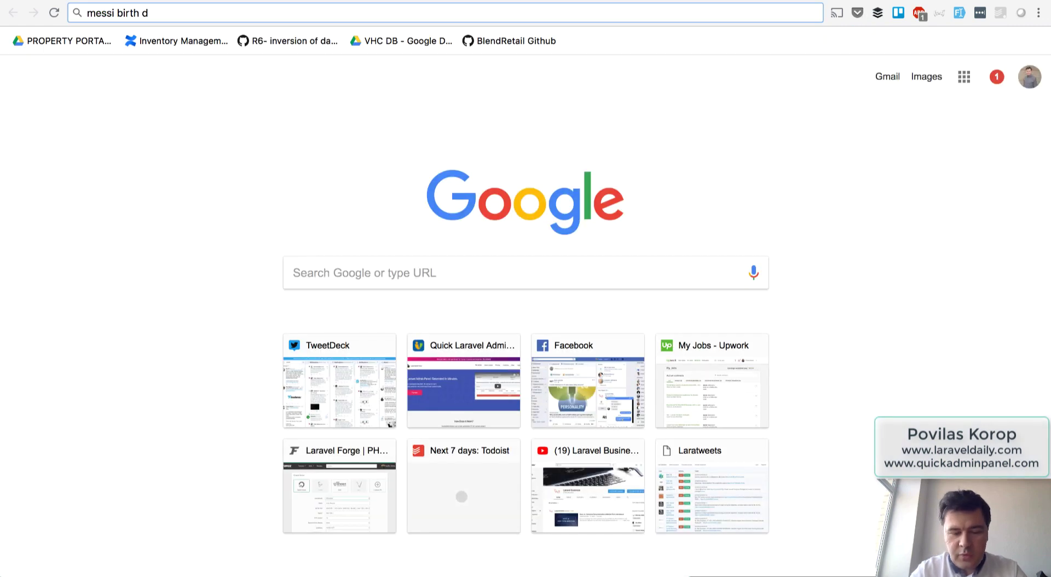
Search 'ronaldo birth date' to find February 5, 1985, then return to the player form.
key(super+a)
text(ronaldo )
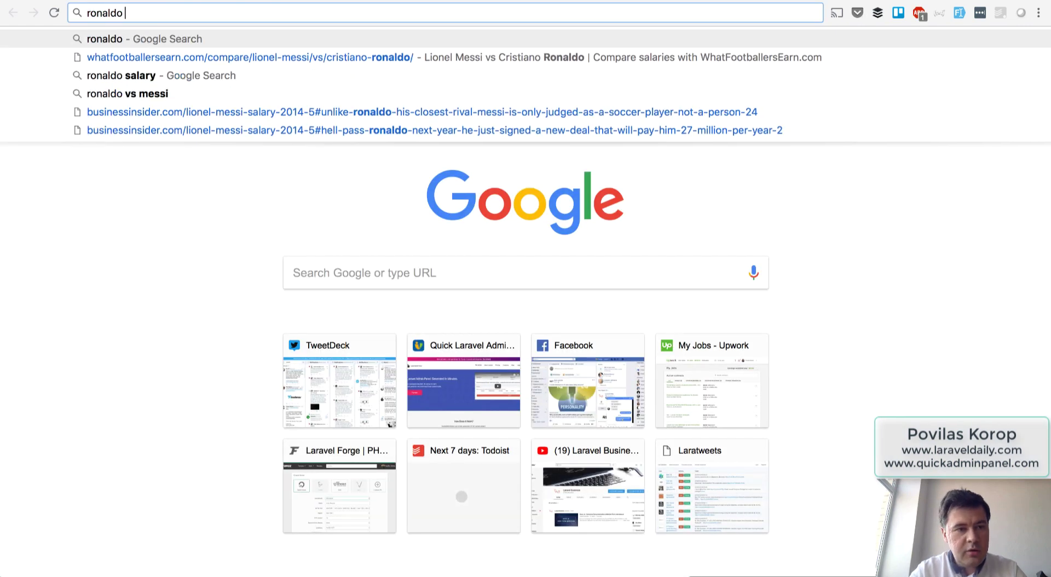
text(birth da)
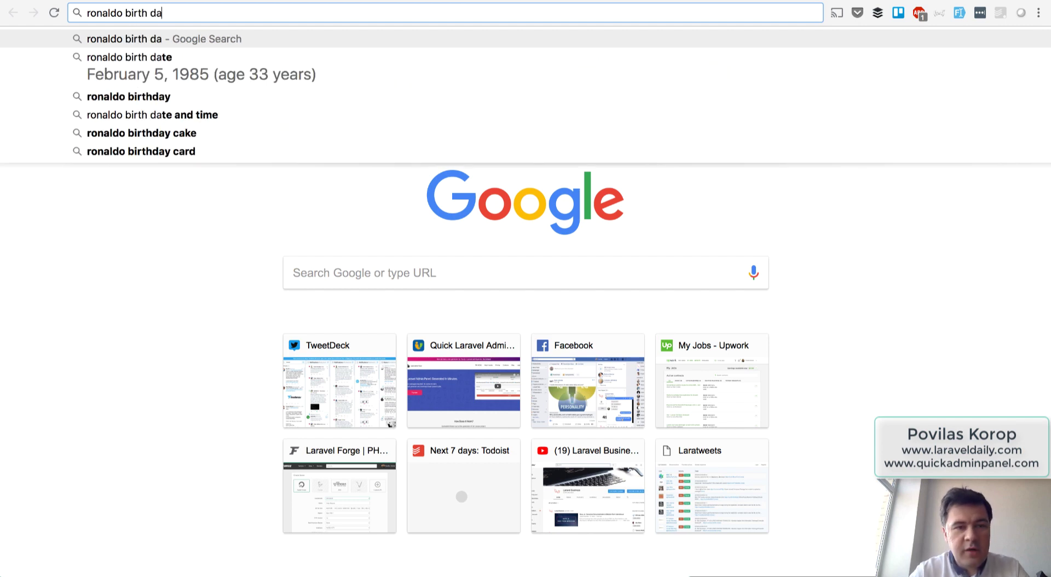
key(ctrl+shift+Tab)
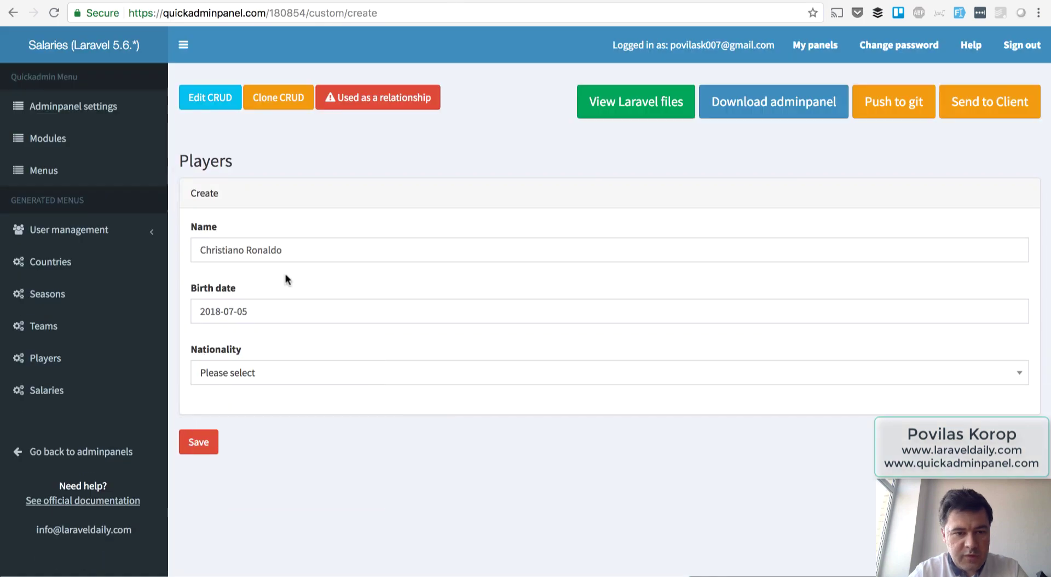
Set Ronaldo's birth date to 1985-02-05 and nationality to Portugal, and save him.
click(215, 314)
key(ctrl+a)
text(1)
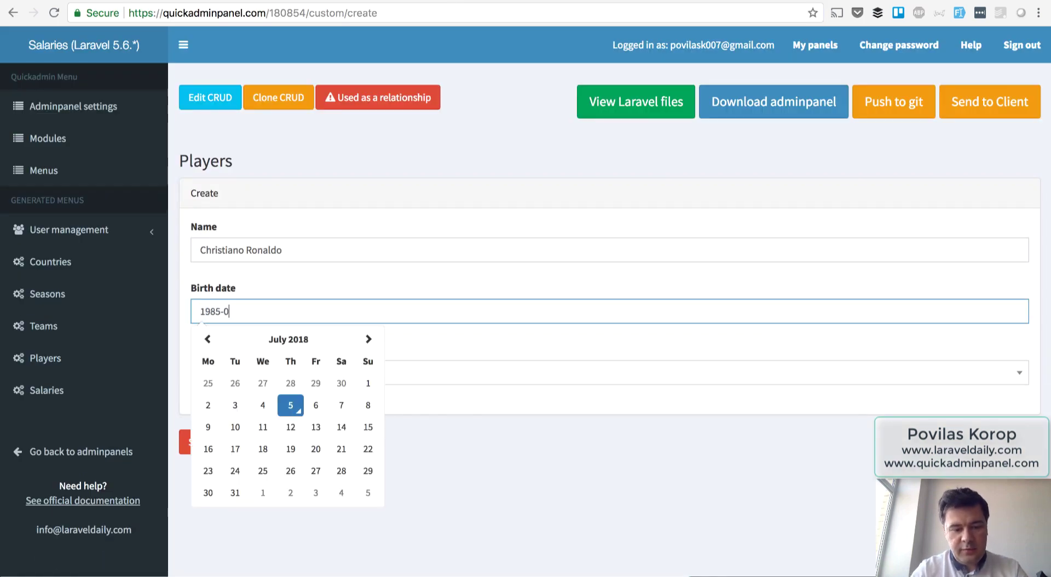
text(985-02-5)
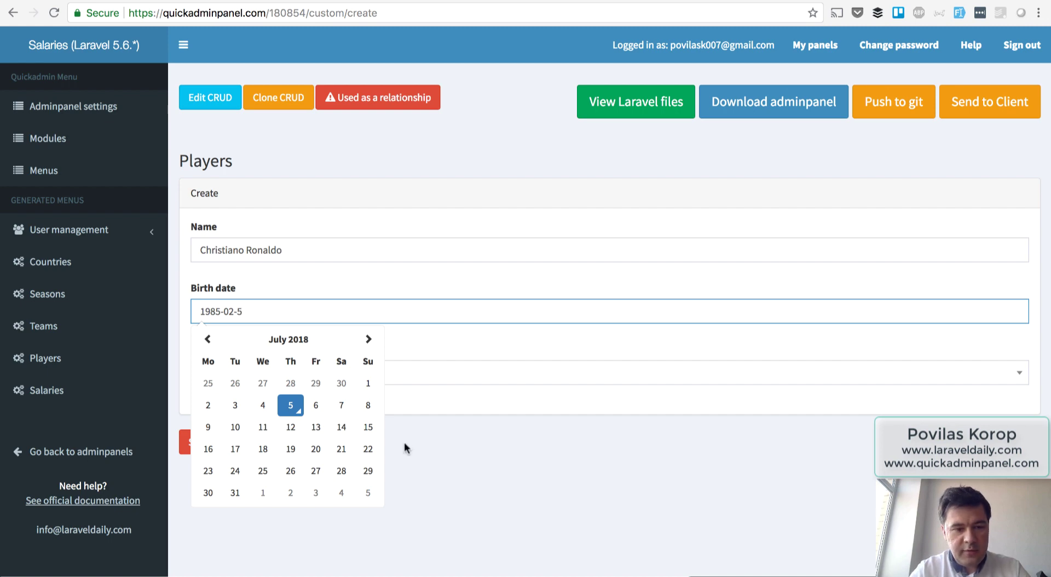
key(BackSpace)
click(528, 524)
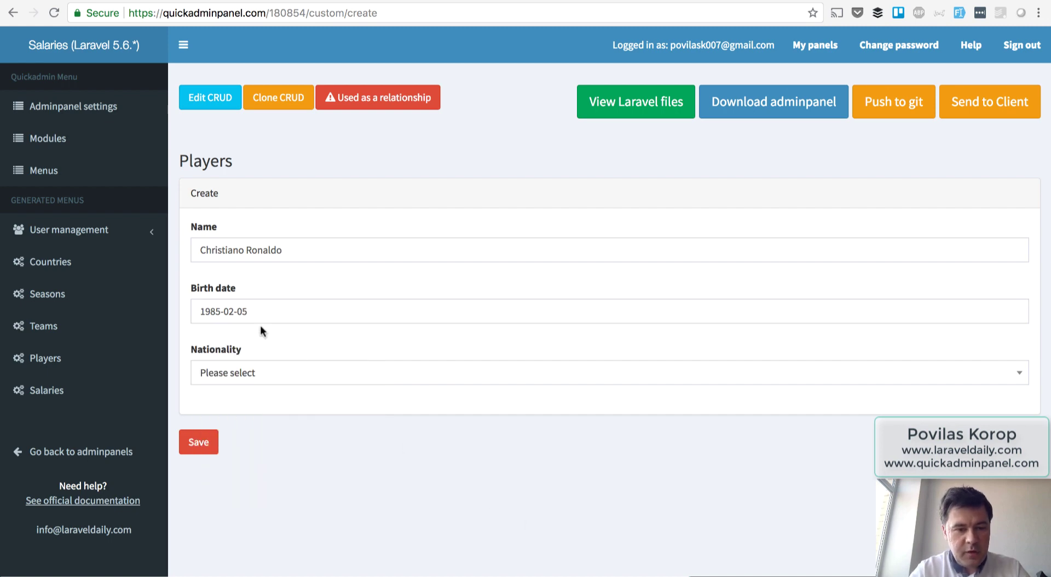
click(249, 372)
text(port)
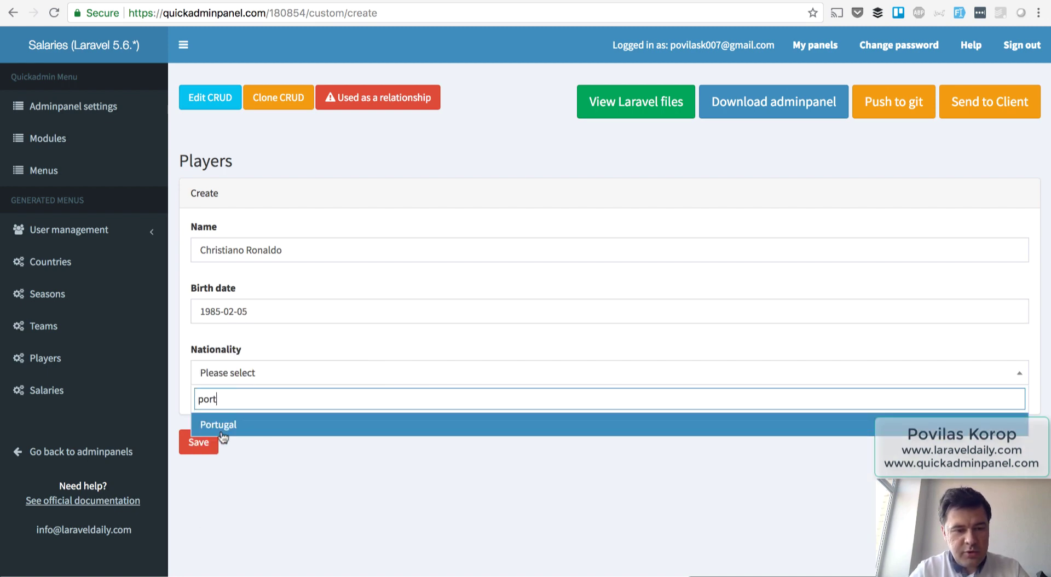
click(222, 425)
click(203, 441)
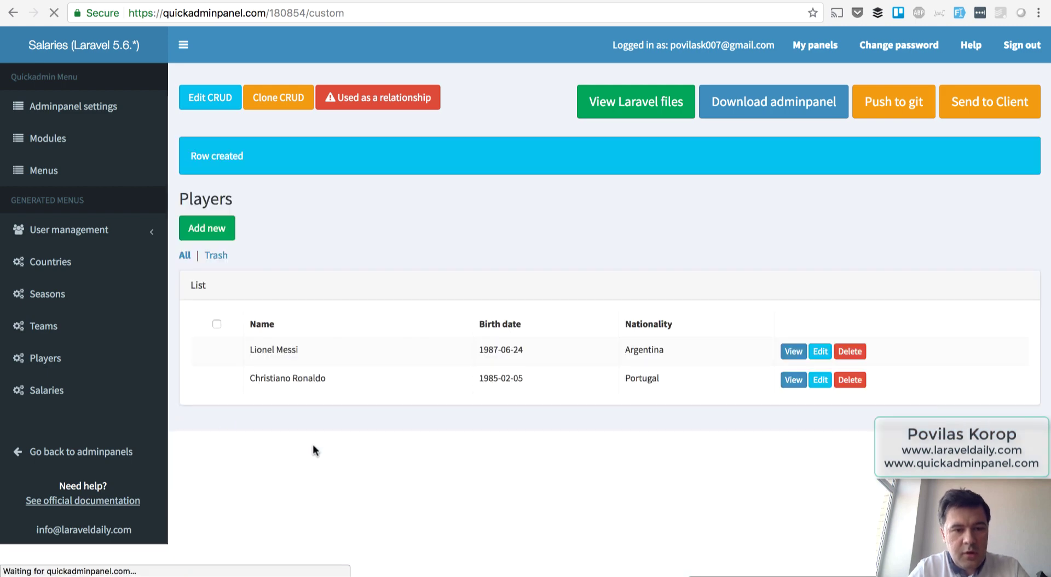
click(41, 390)
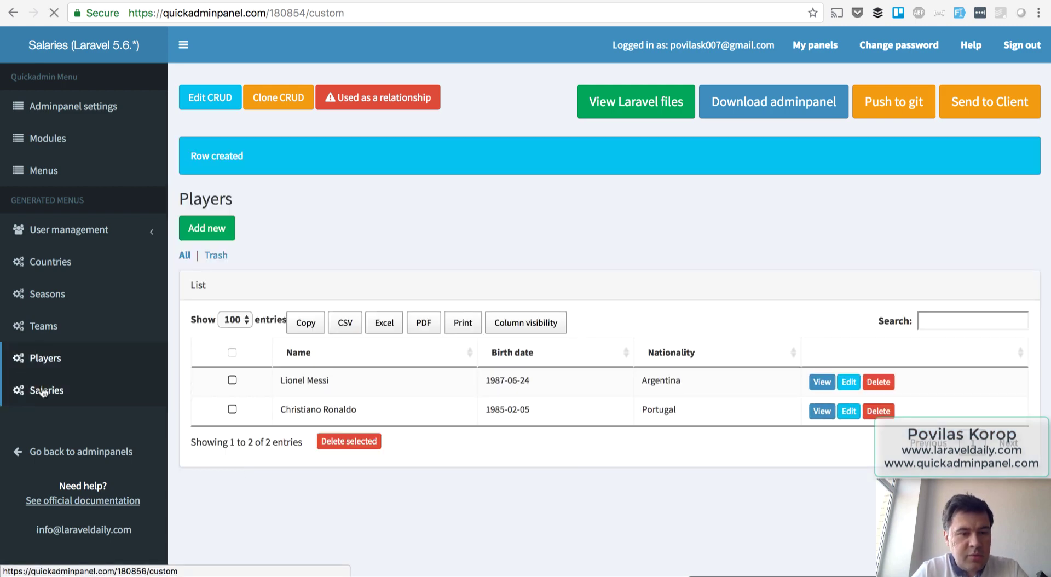
Add a salary for Lionel Messi at FC Barcelona for the 2013-2014 season.
click(211, 193)
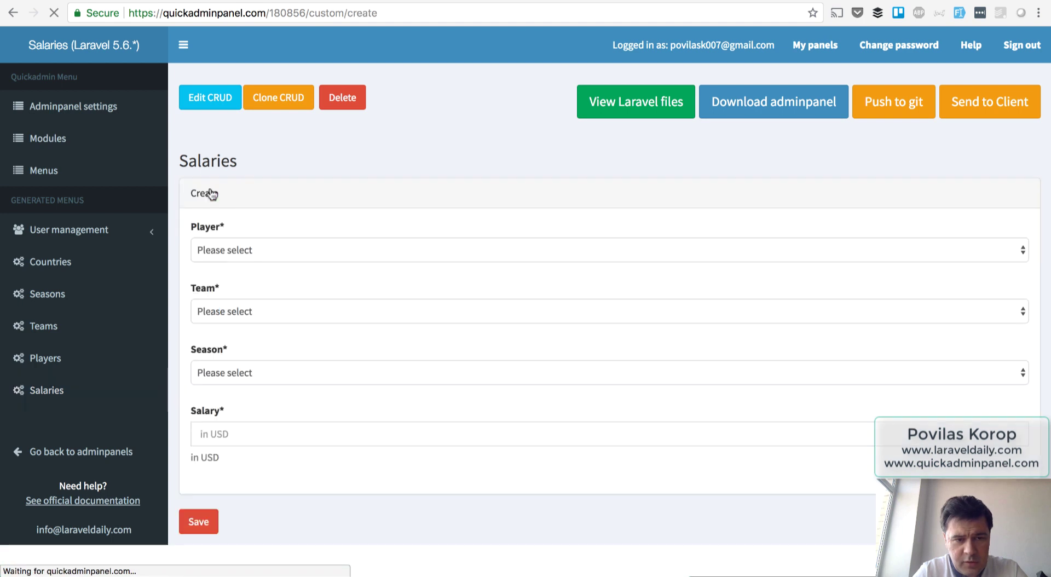
click(230, 249)
click(238, 323)
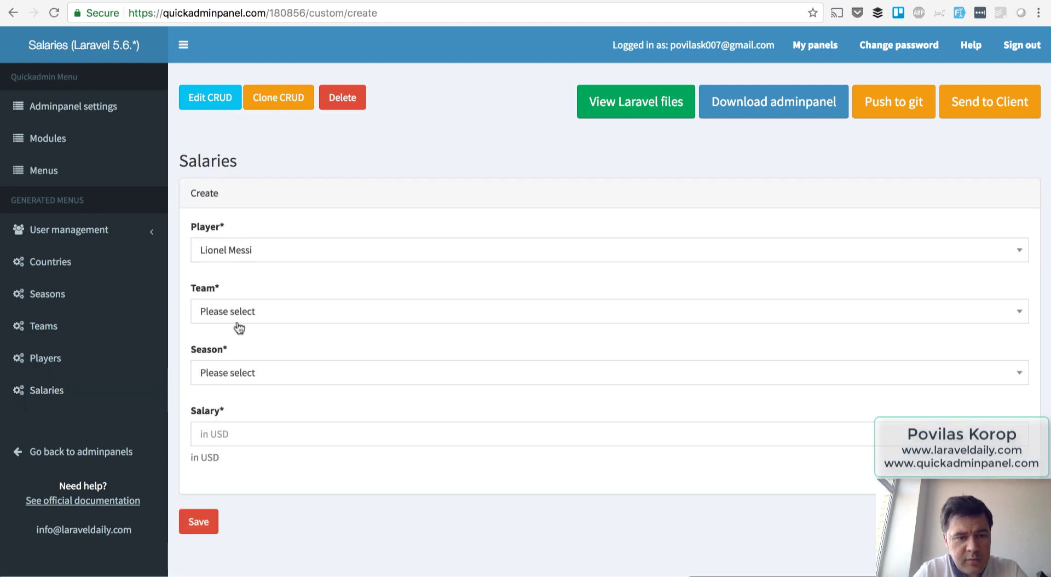
click(252, 311)
click(243, 385)
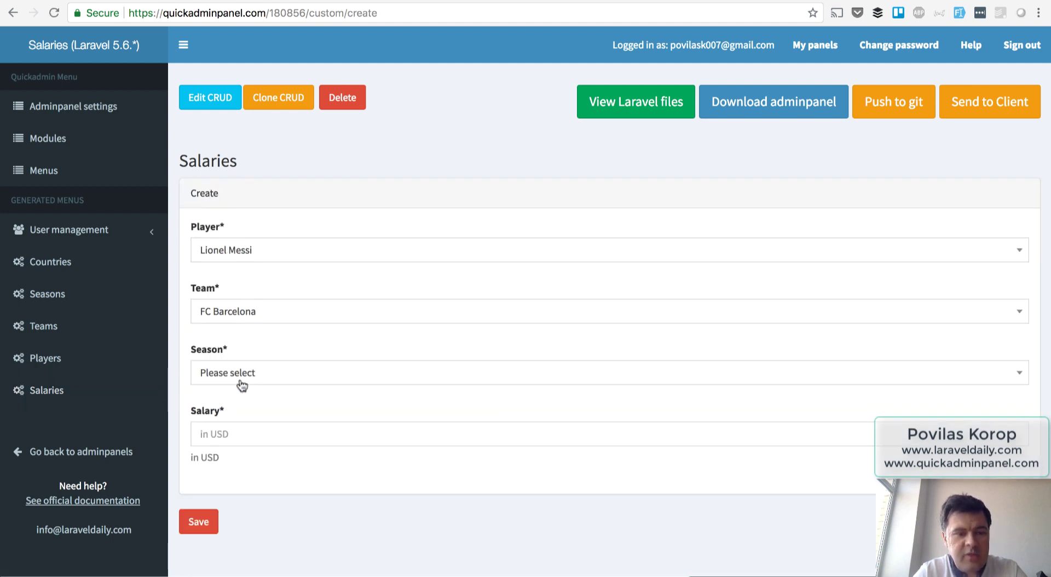
click(244, 371)
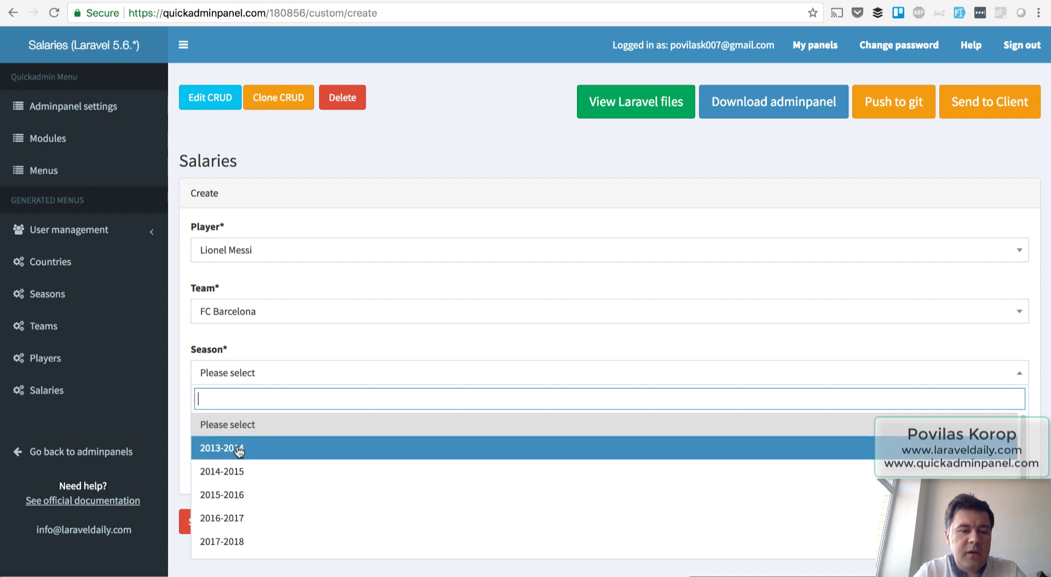
click(244, 444)
click(219, 433)
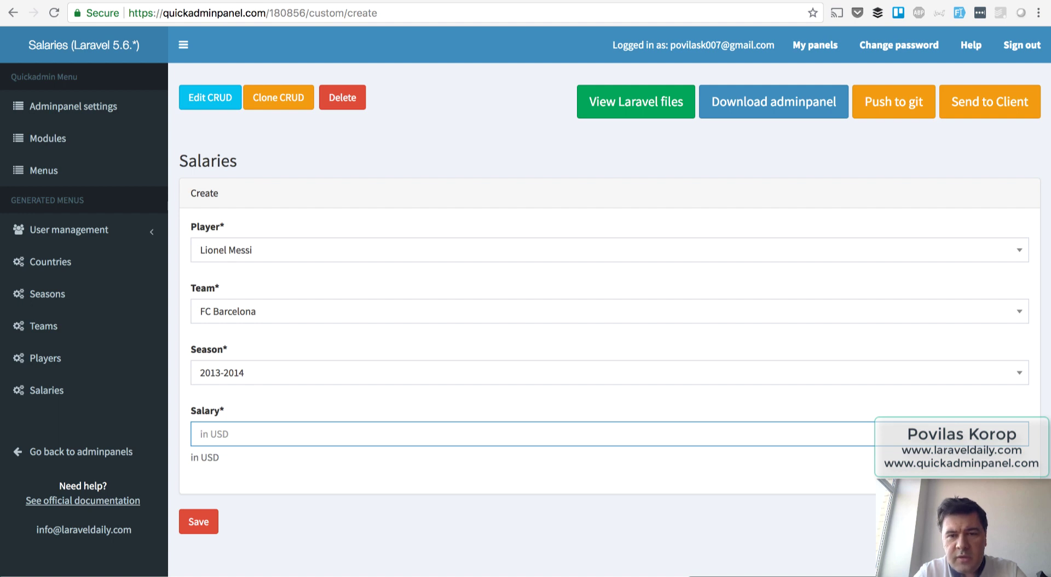
text(13000000)
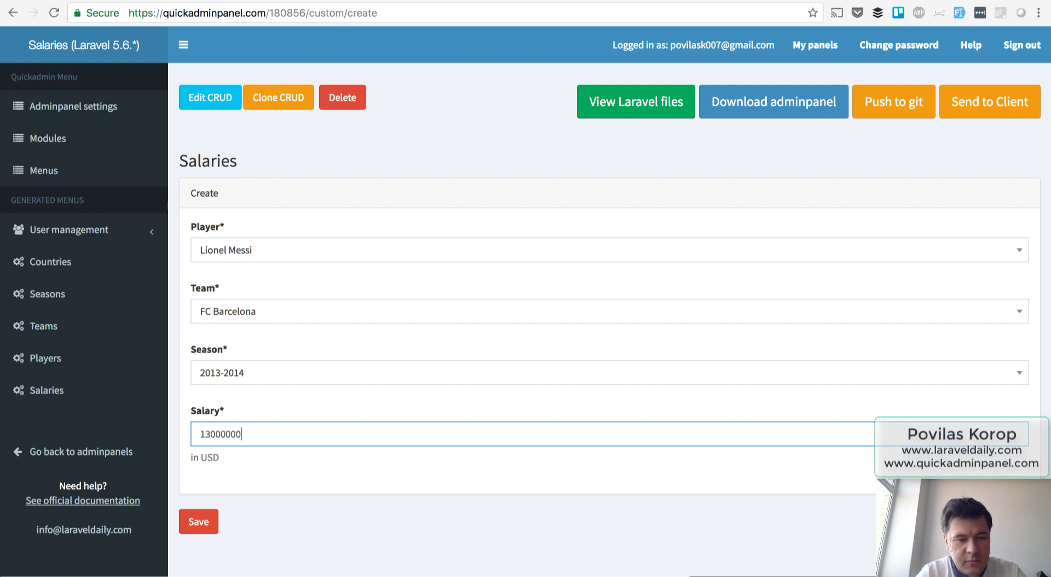
click(199, 523)
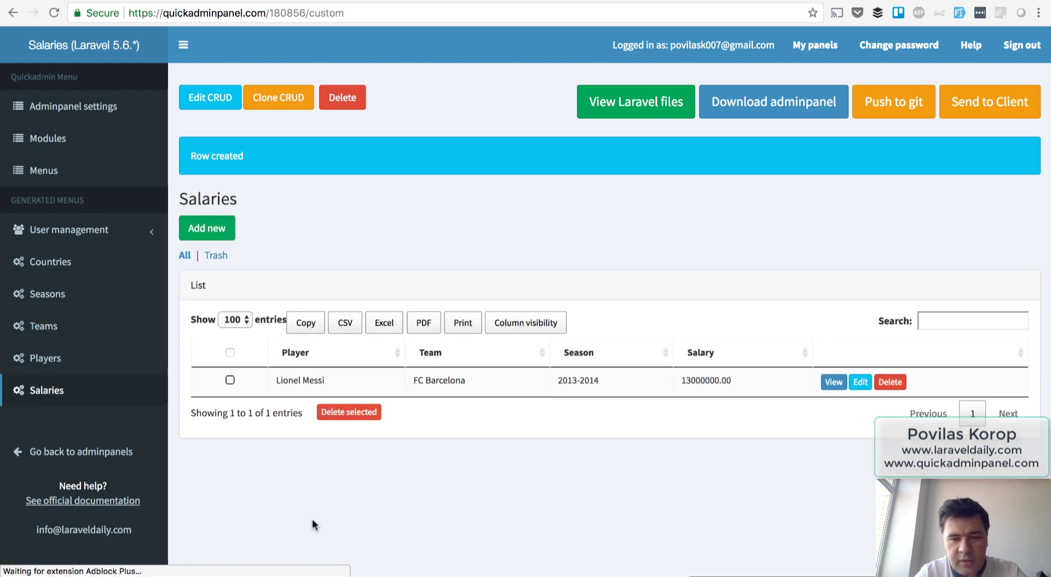
Add a 20000 salary for Lionel Messi at FC Barcelona for 2014-2015.
click(210, 235)
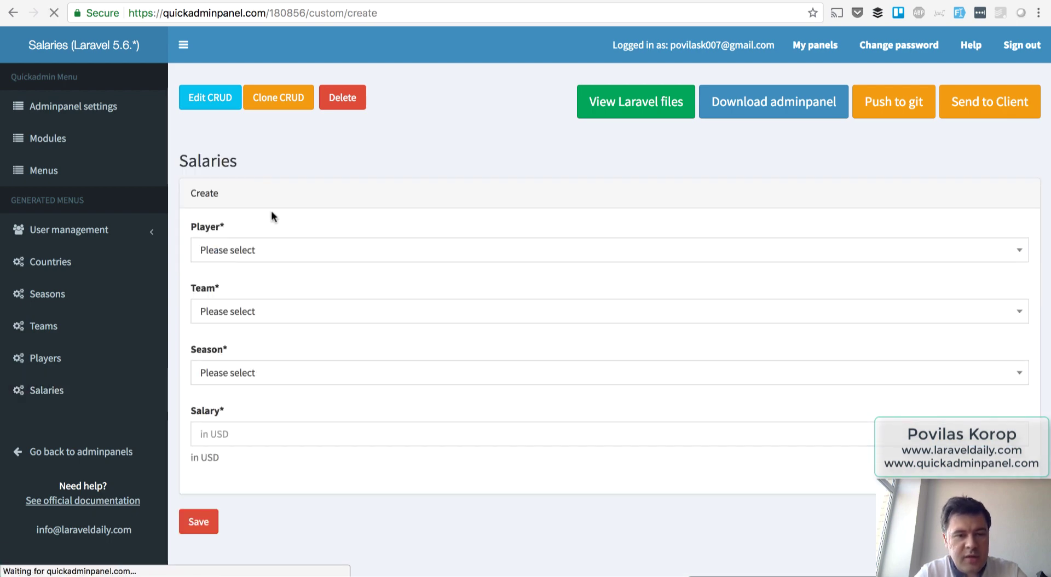
click(257, 251)
click(244, 325)
click(237, 310)
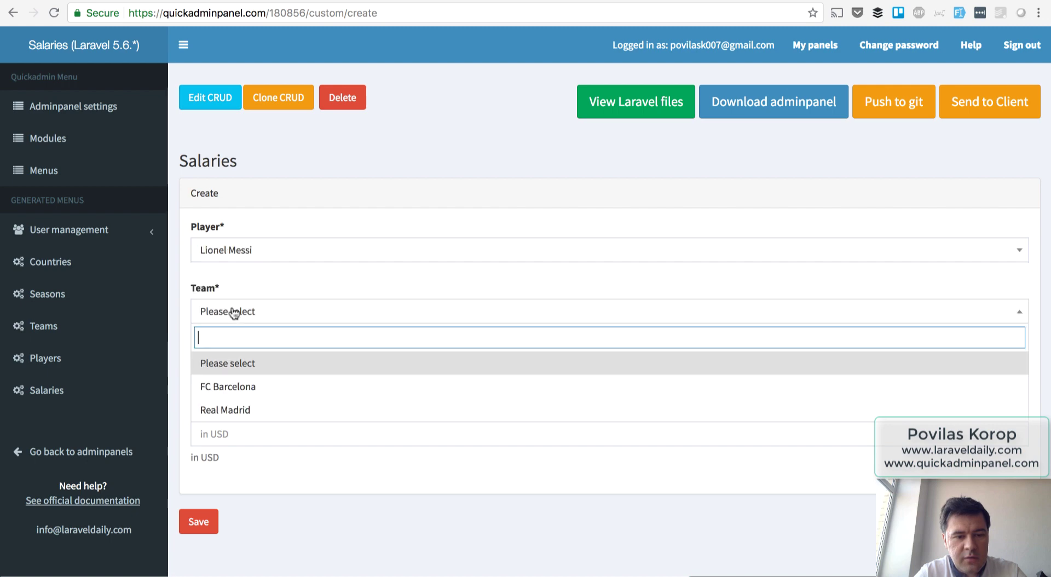
click(237, 385)
click(229, 375)
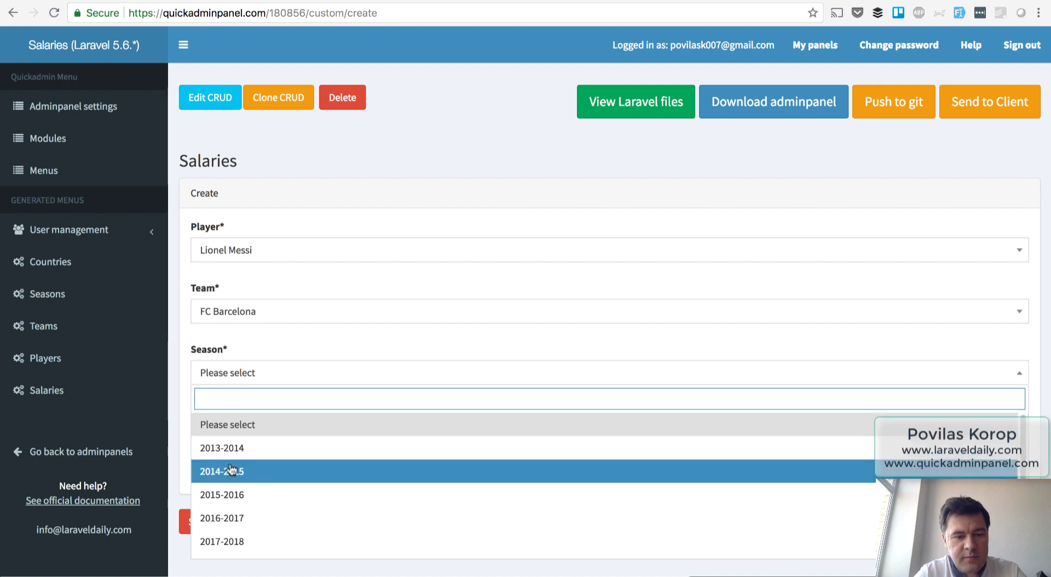
click(236, 471)
click(232, 436)
text(20000000)
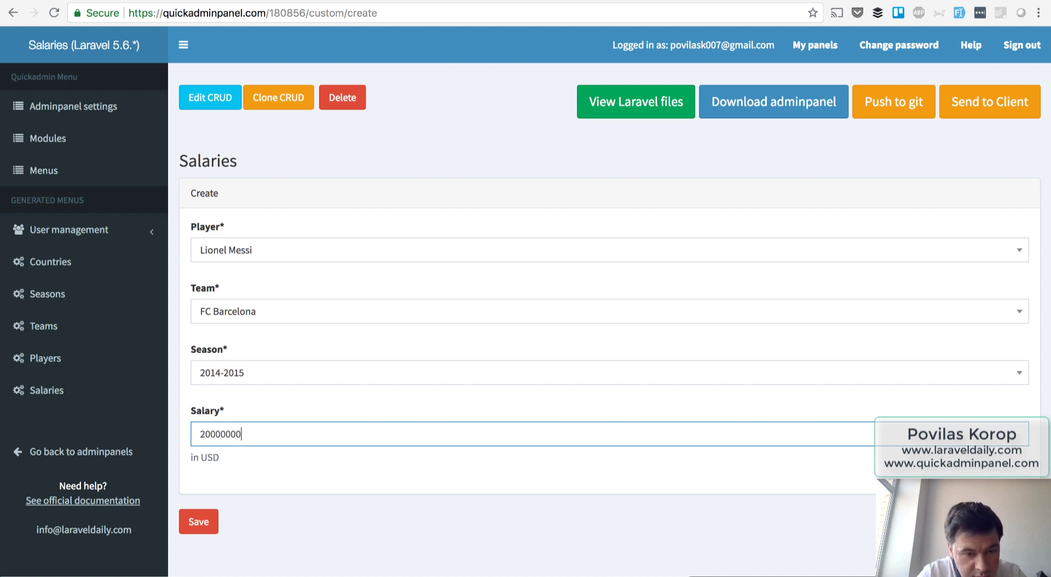
click(211, 517)
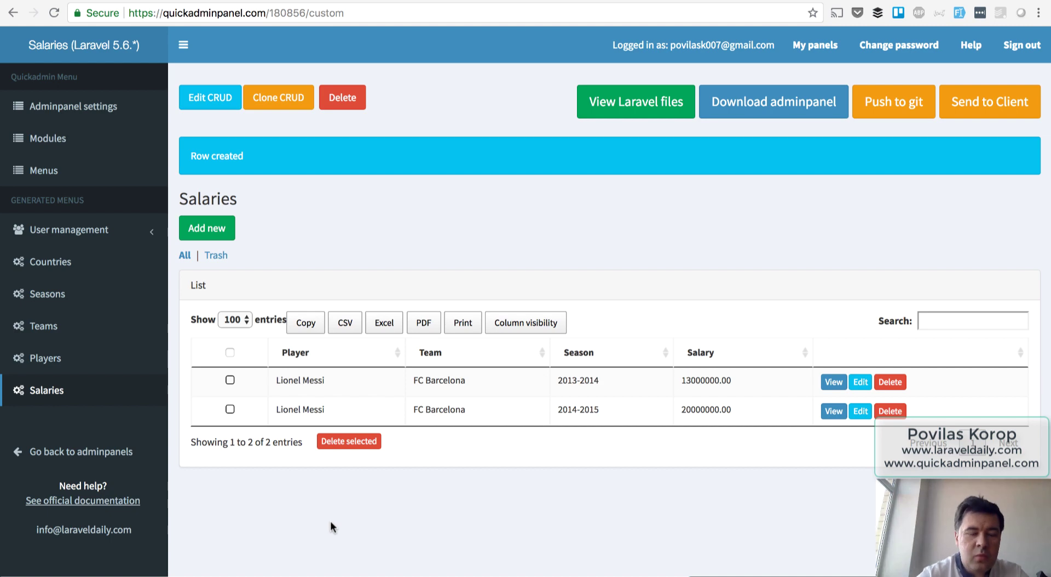
Begin a third Lionel Messi salary row, then leave for the panel generator page.
click(200, 241)
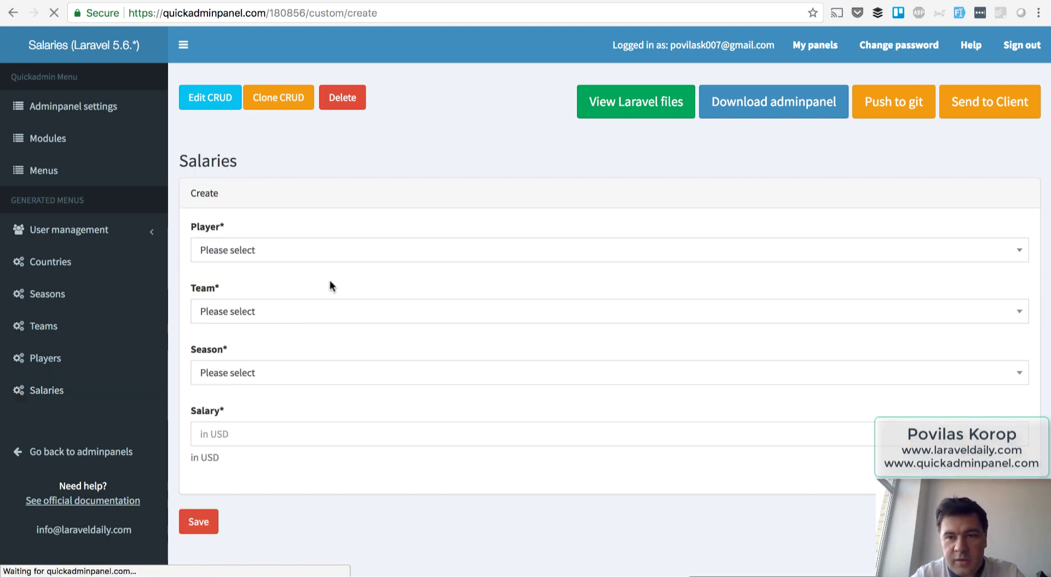
click(216, 257)
click(222, 329)
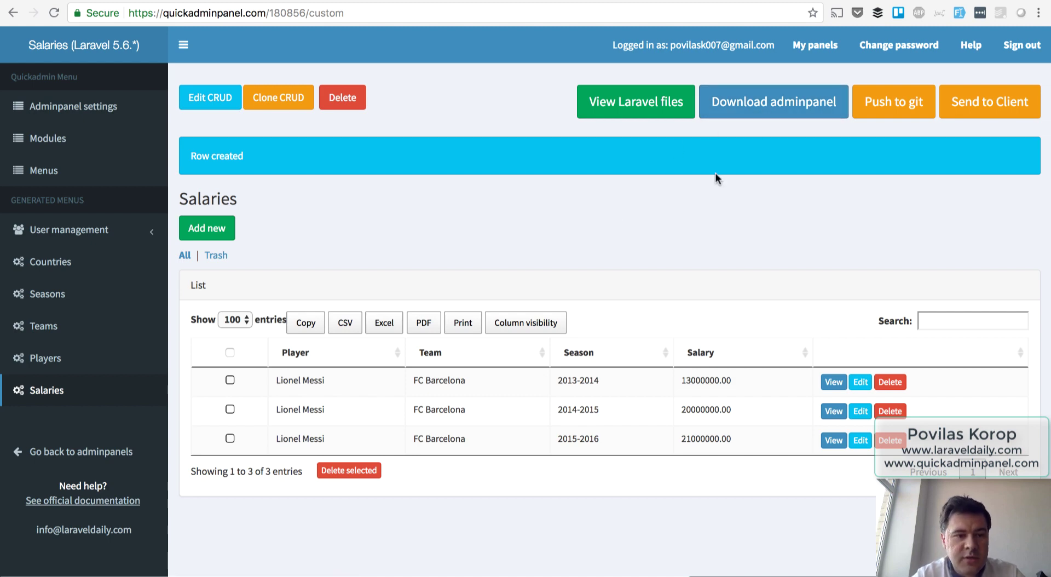
click(755, 109)
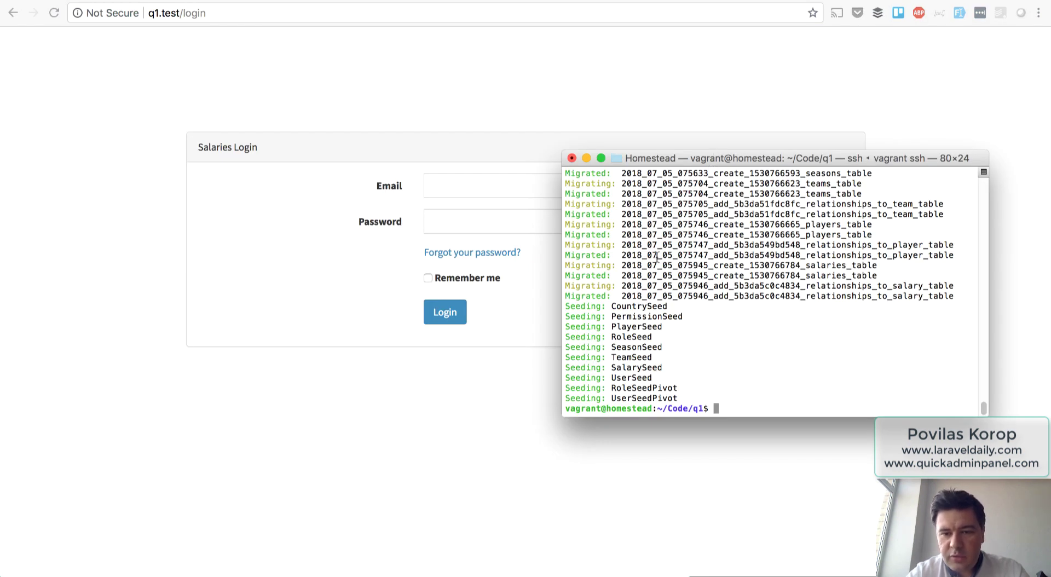
Enter the administrator e-mail and password on the q1.test login page.
click(401, 458)
click(446, 185)
text(ad)
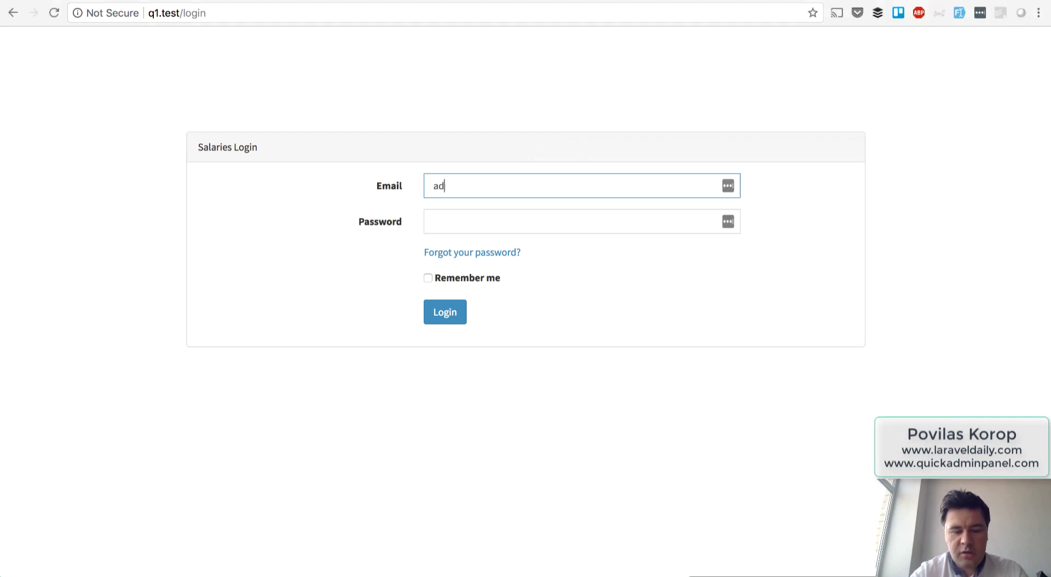
text(min@admin)
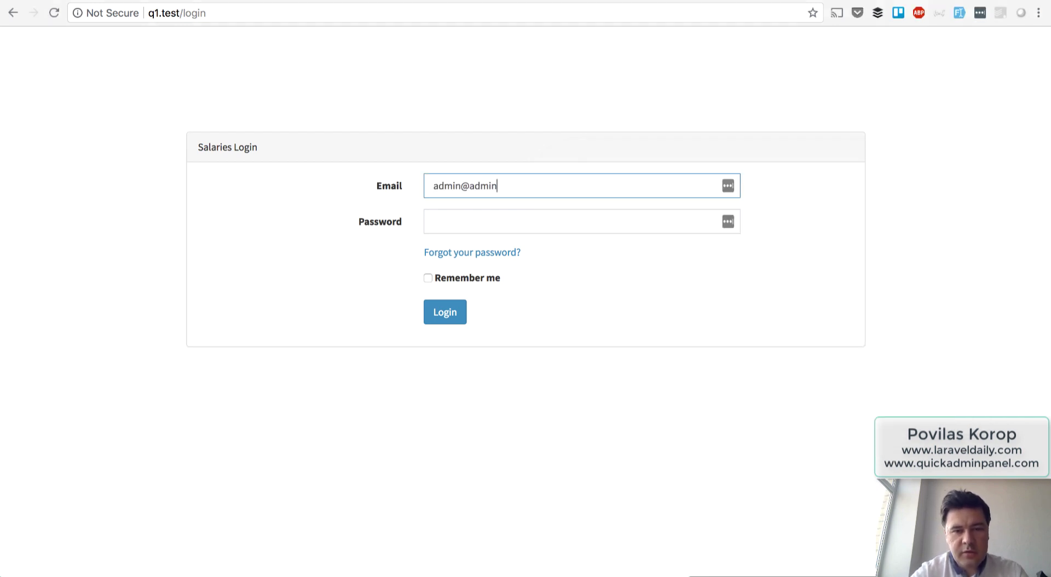
text(.com)
key(Tab)
text(p)
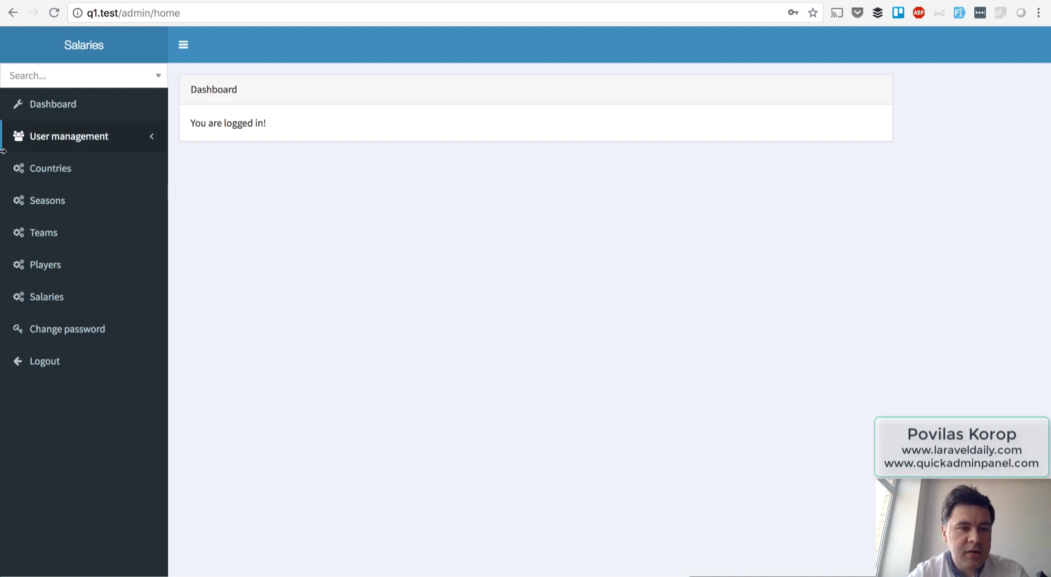
Browse the Countries, Seasons, Teams and Players lists from the sidebar.
click(80, 171)
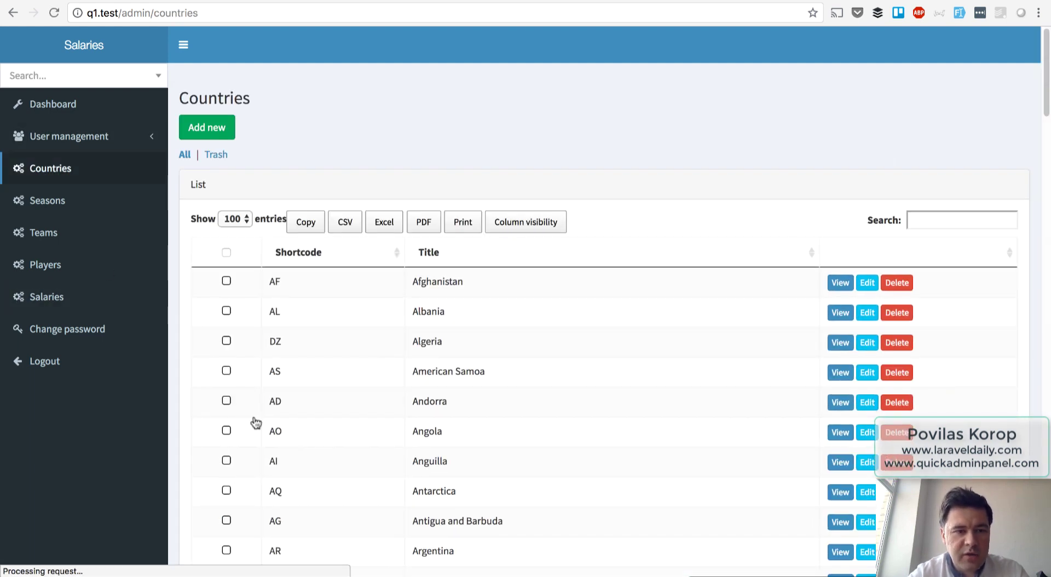
click(64, 207)
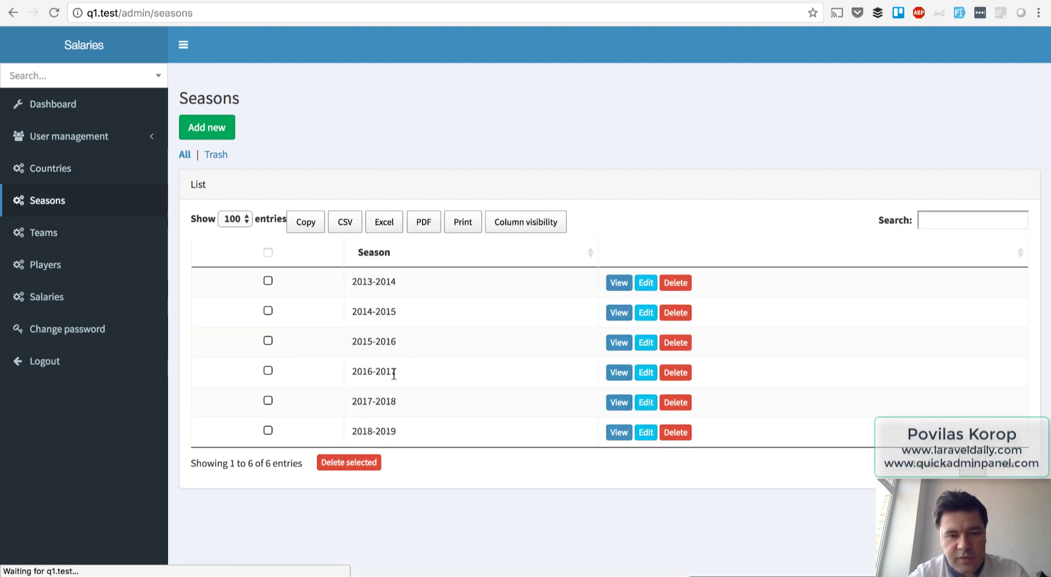
click(67, 240)
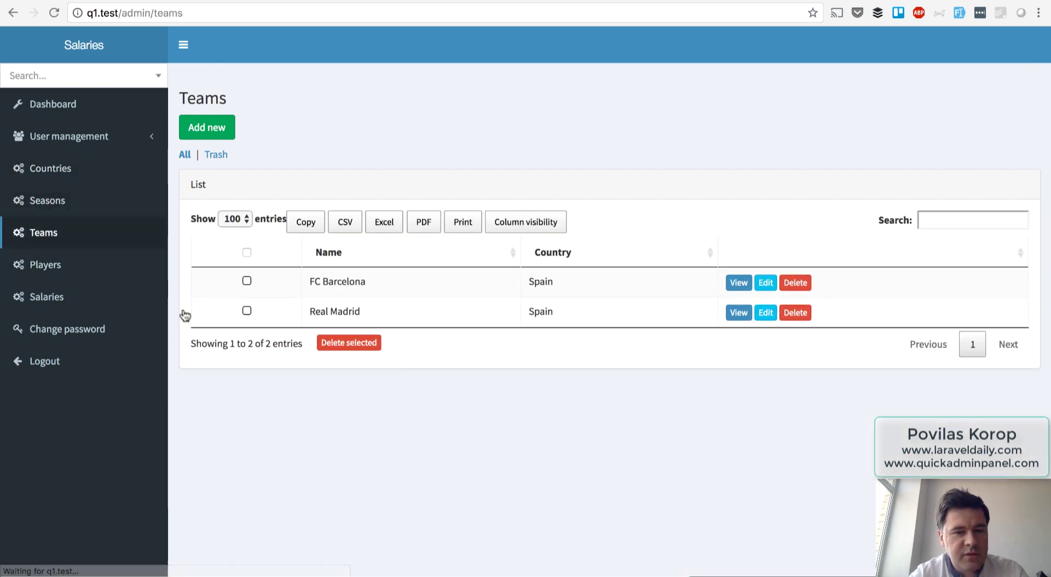
click(45, 267)
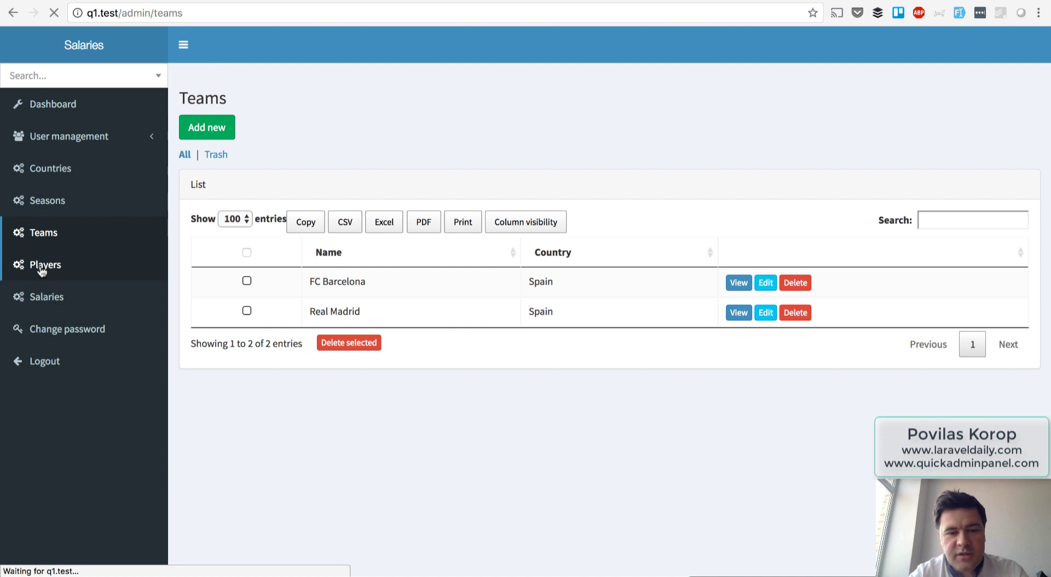
From the Salaries list, globally search 'mess' and open the Lionel Messi result.
click(58, 297)
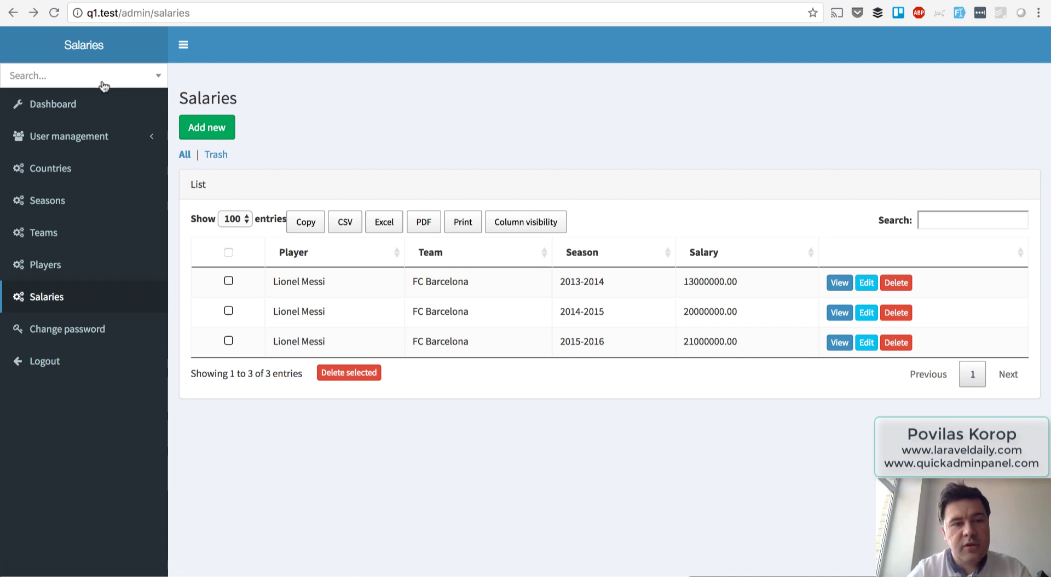
click(102, 82)
text(me)
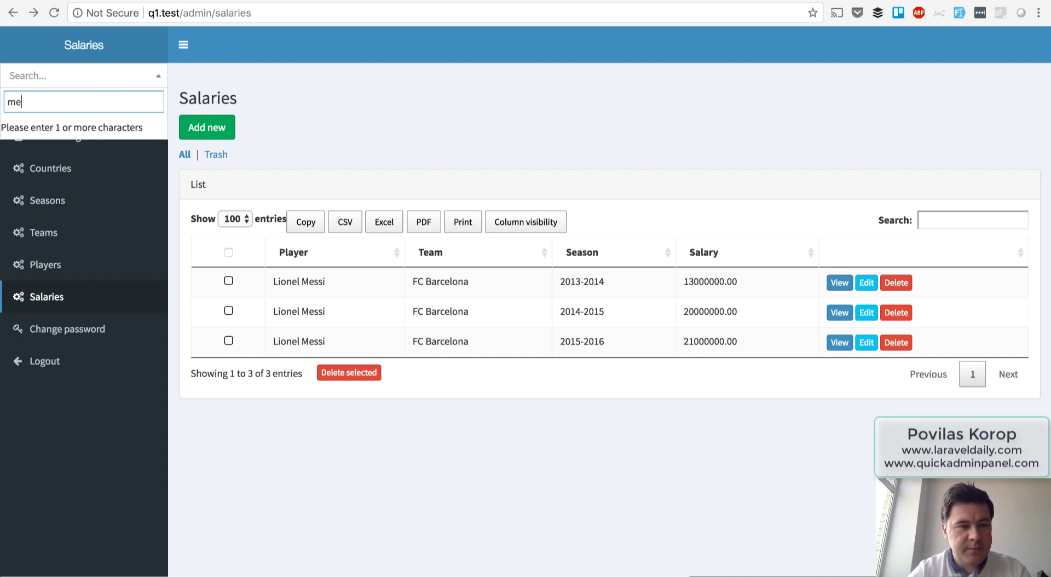
text(ss)
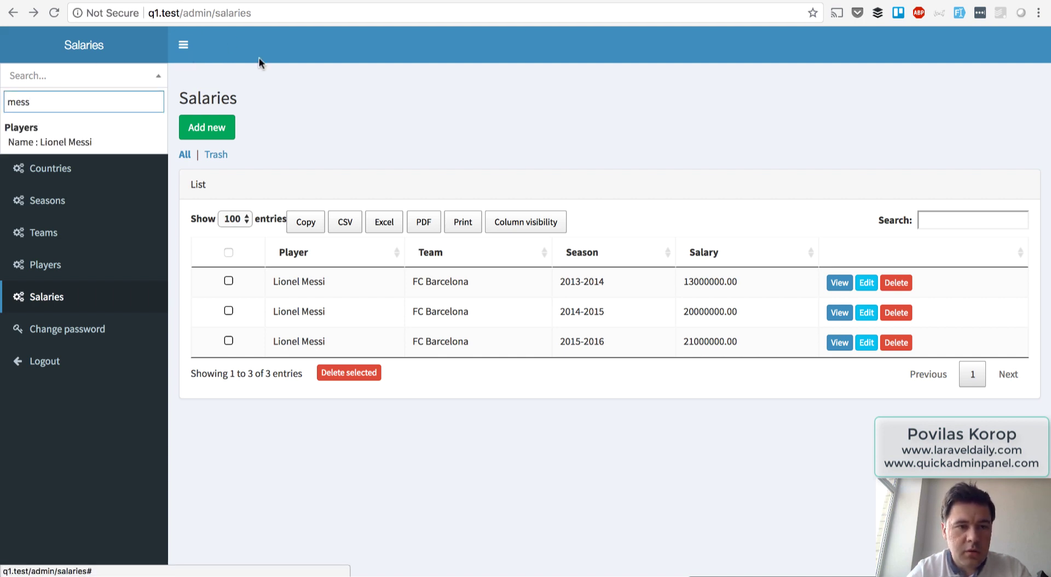
click(61, 139)
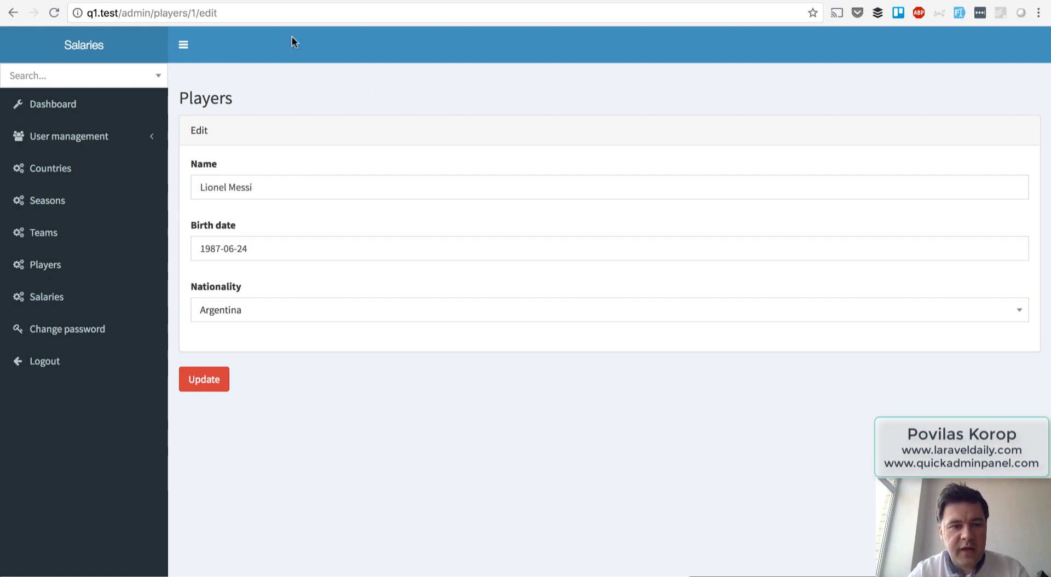
In PhpStorm's MegaSearchController line 47, remove the '/edit' ending so results link to the record's view page.
key(super+Tab)
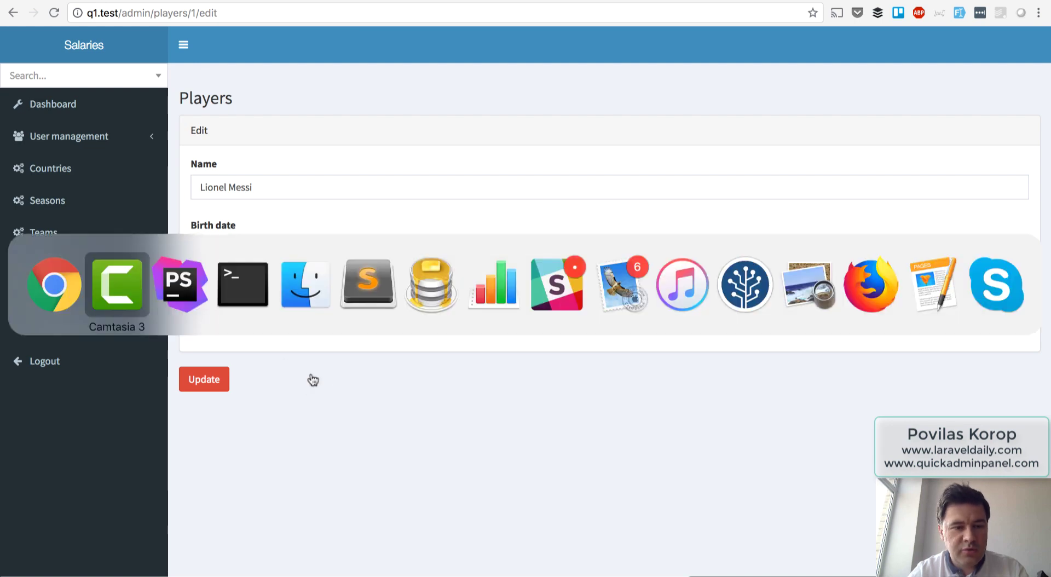
key(super+Tab)
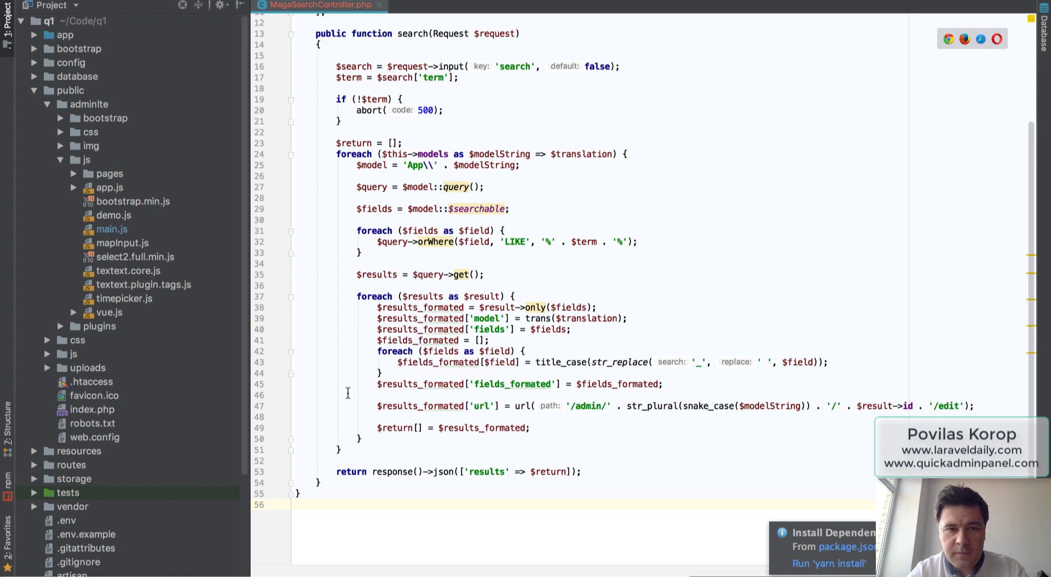
click(401, 107)
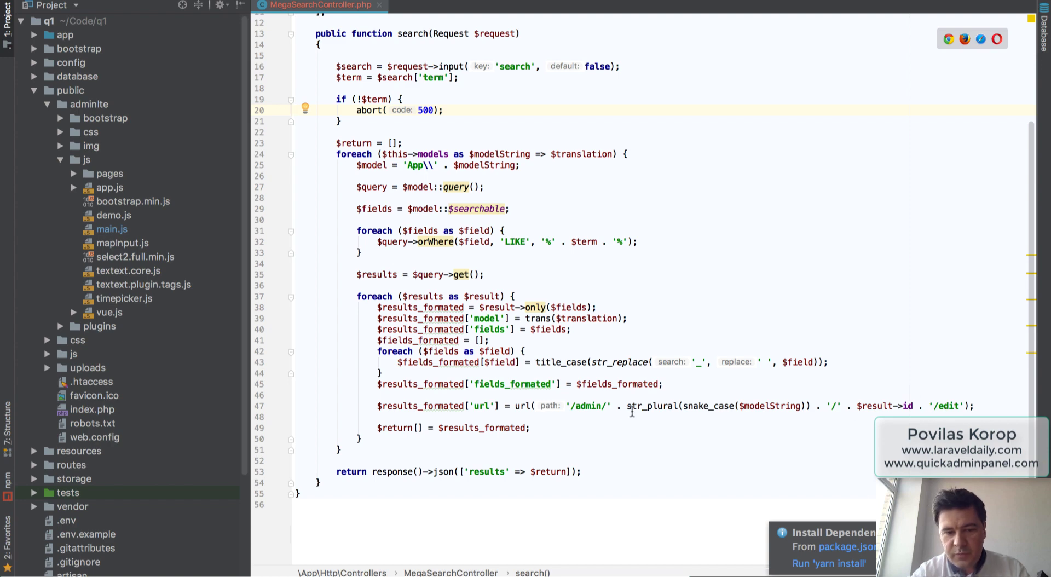
triple_click(574, 405)
click(575, 426)
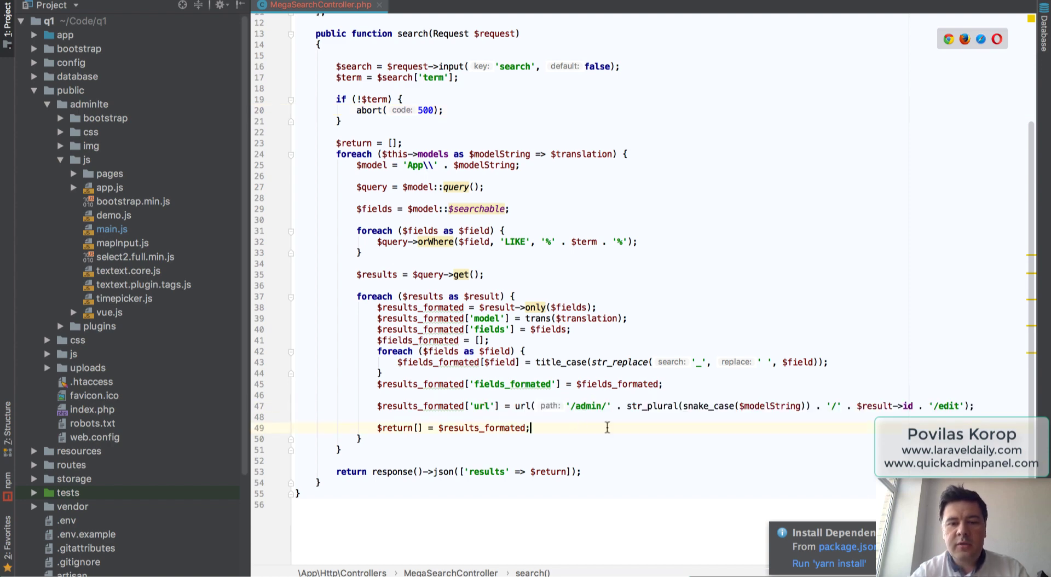
double_click(946, 406)
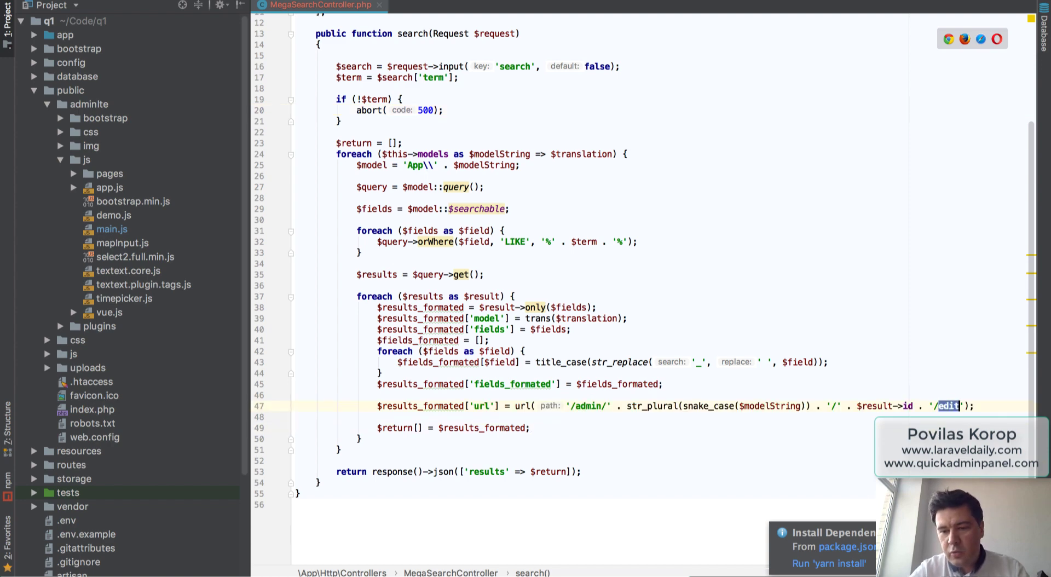
key(BackSpace)
key(BackSpace)
key(BackSpace)
key(BackSpace)
key(BackSpace)
key(BackSpace)
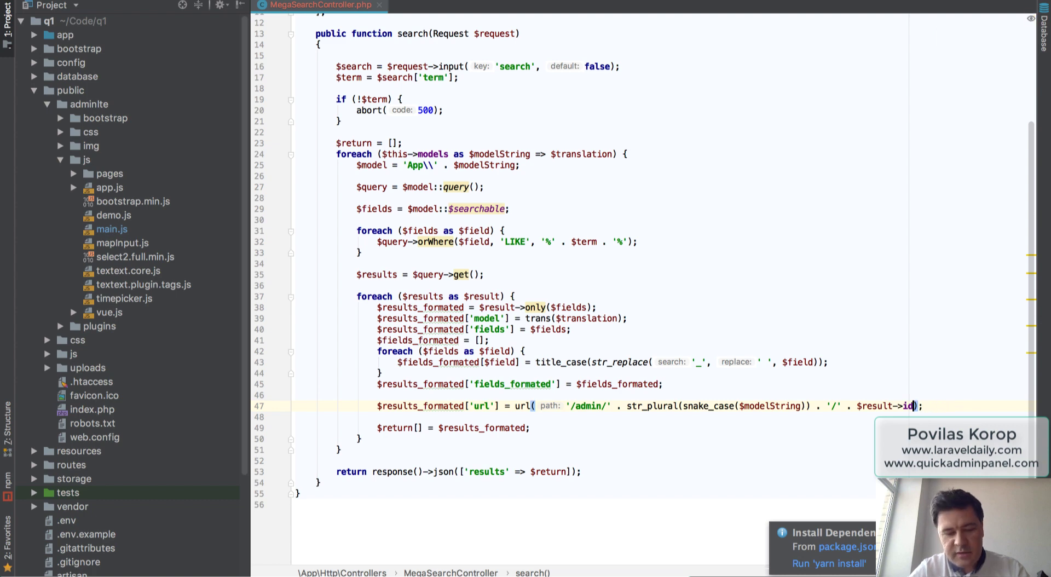
key(super+Tab)
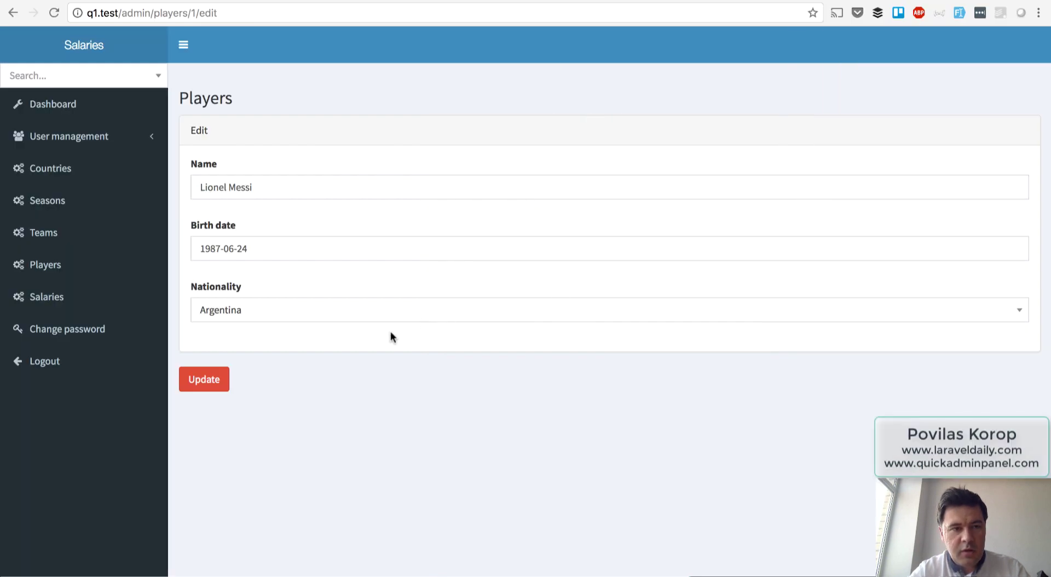
Search globally for 'mess' and open the matching player's view page.
click(67, 76)
text(mess)
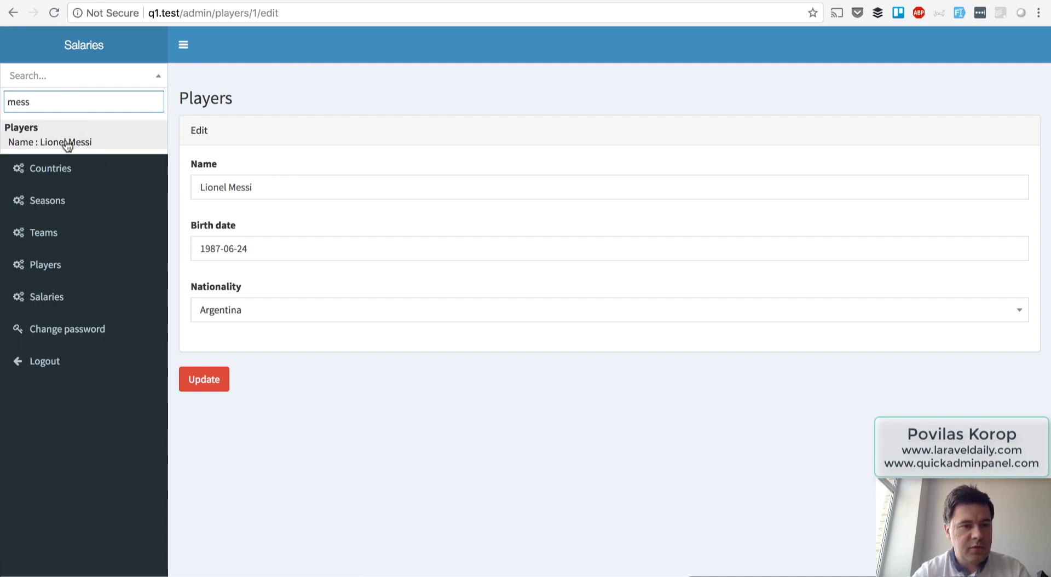
click(65, 142)
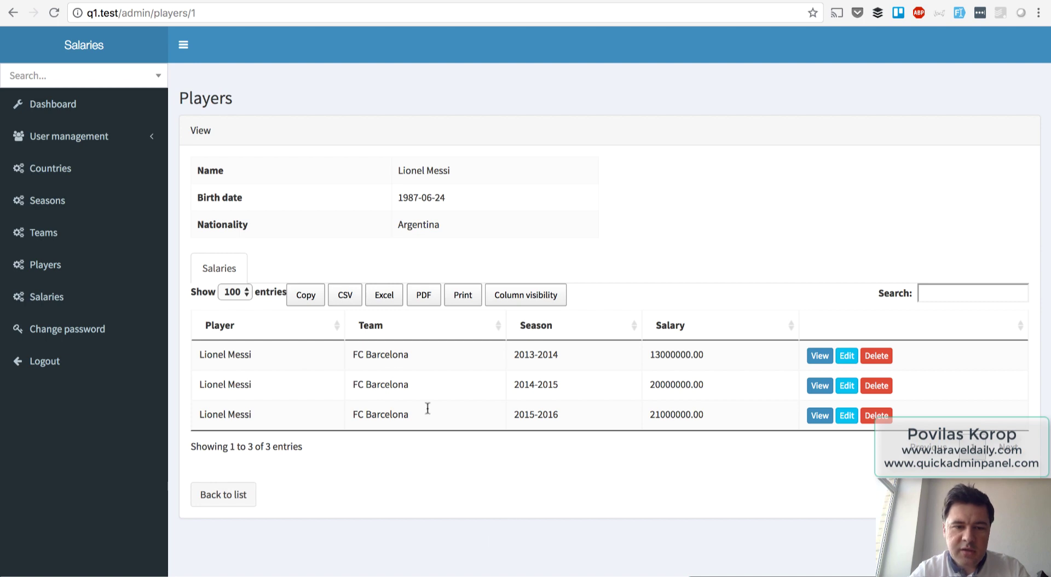
Open show.blade.php, delete the datatable class condition on the salaries table, and reload the player page.
key(super+Tab)
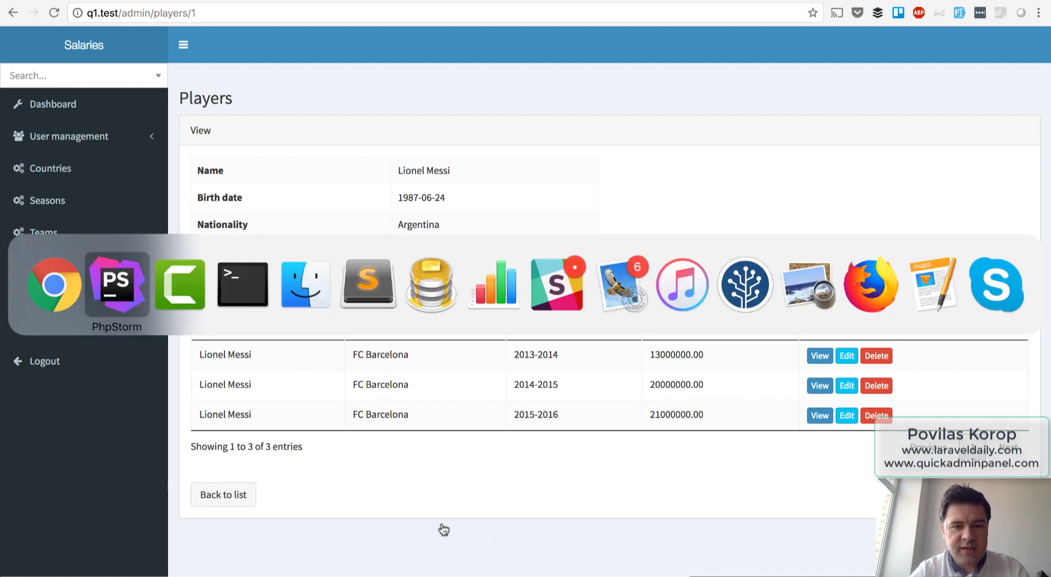
key(shift)
key(shift)
text(show)
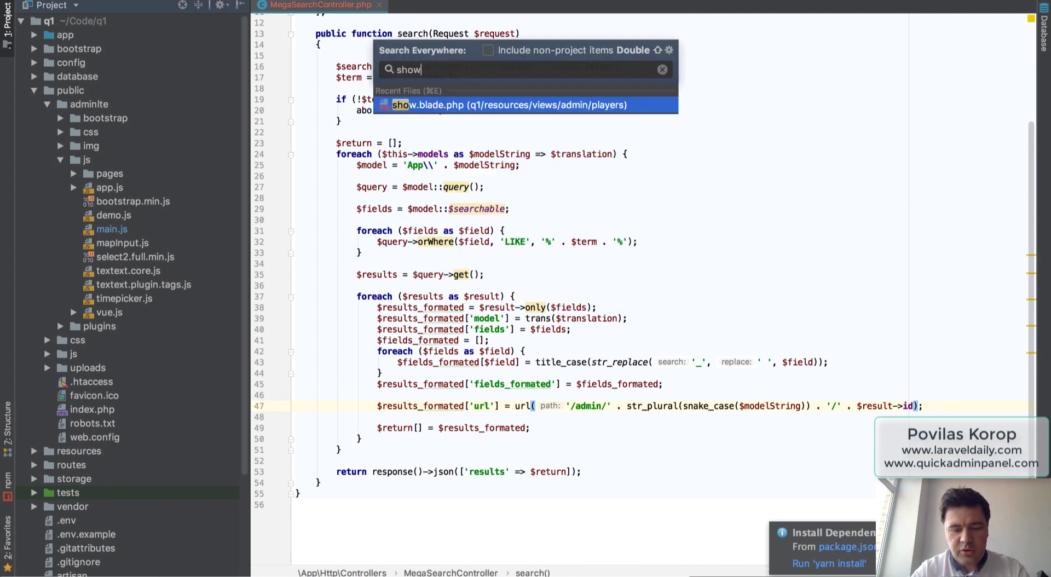
text(.blade)
key(Return)
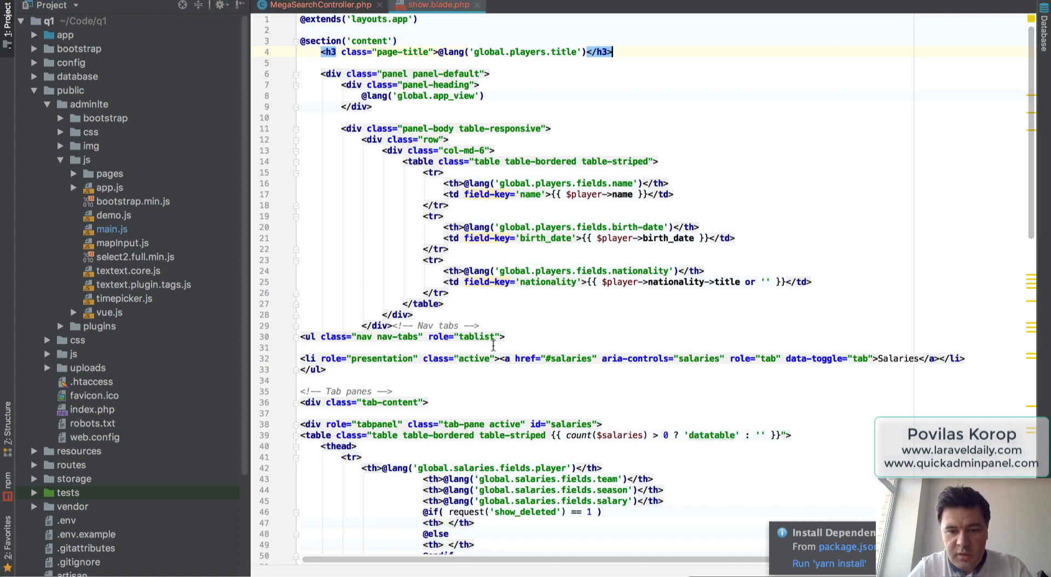
drag(546, 434, 781, 435)
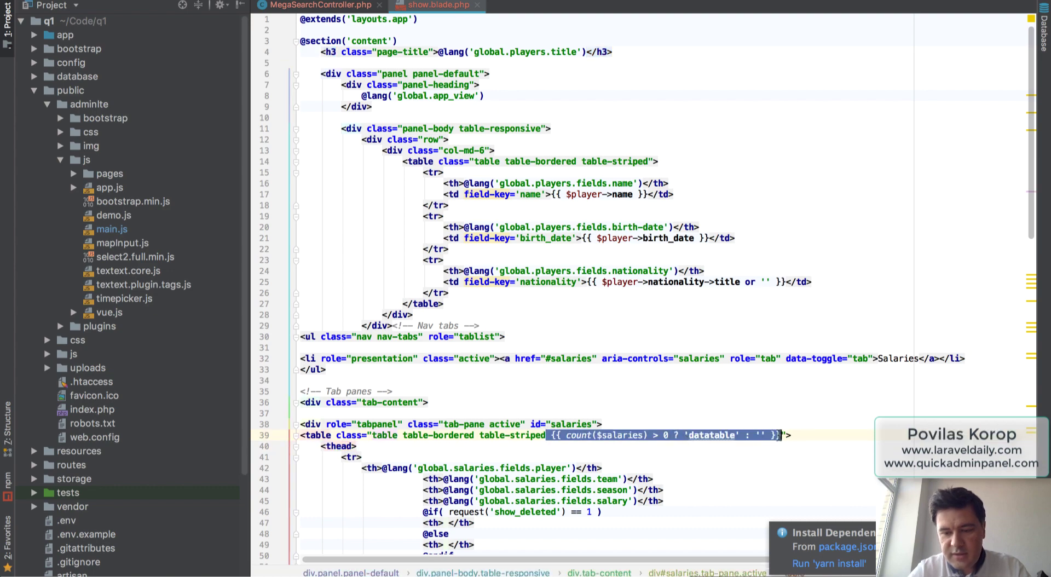
key(BackSpace)
key(super+Tab)
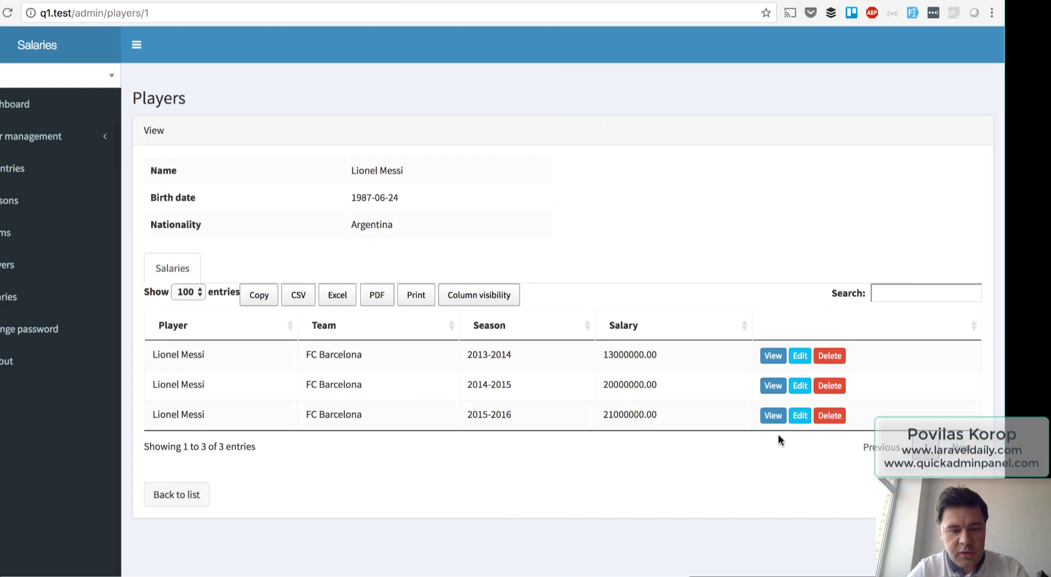
key(super+r)
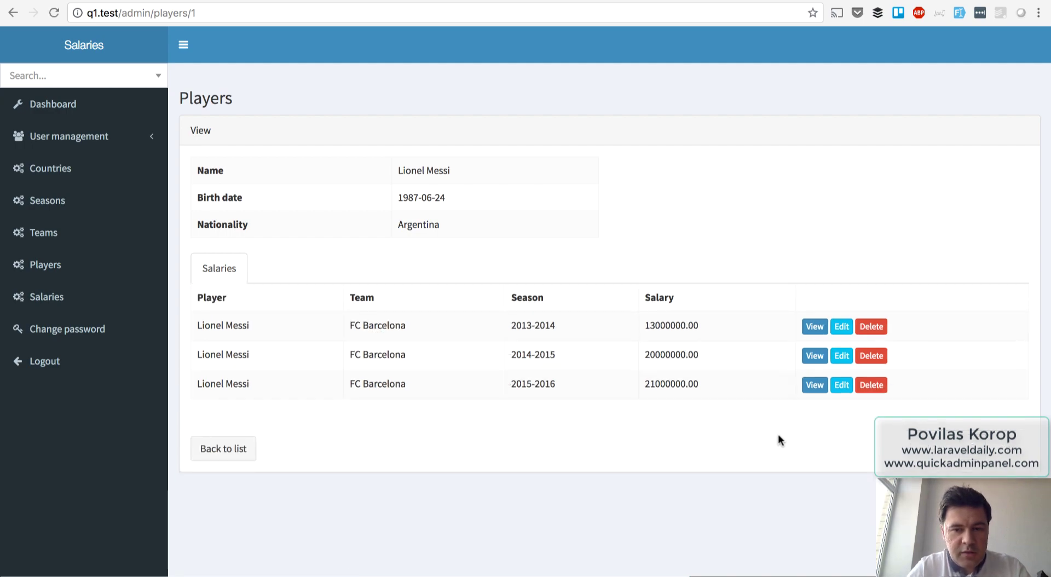
Delete the show_deleted header cells and realign the team, season and salary header lines.
key(super+Tab)
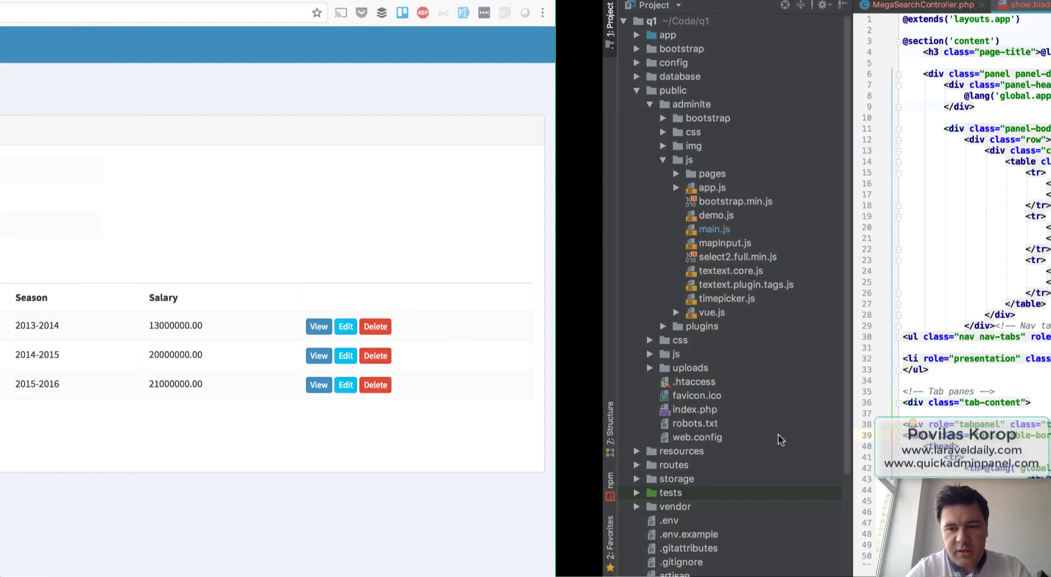
key(Down)
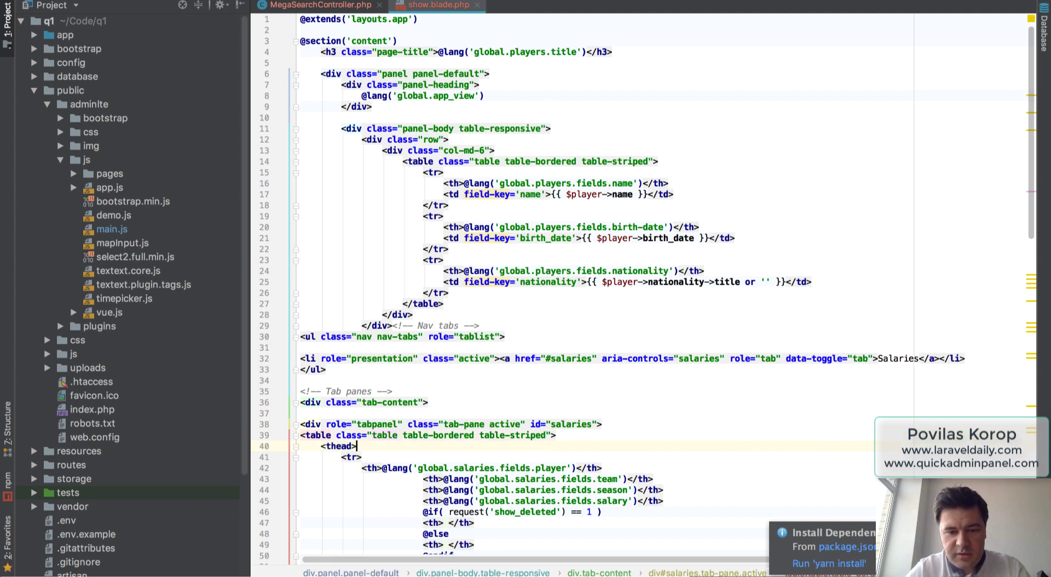
key(Right)
key(Down)
key(Down)
key(Down)
key(Down)
key(Down)
key(shift+Down)
key(shift+Down)
key(shift+Down)
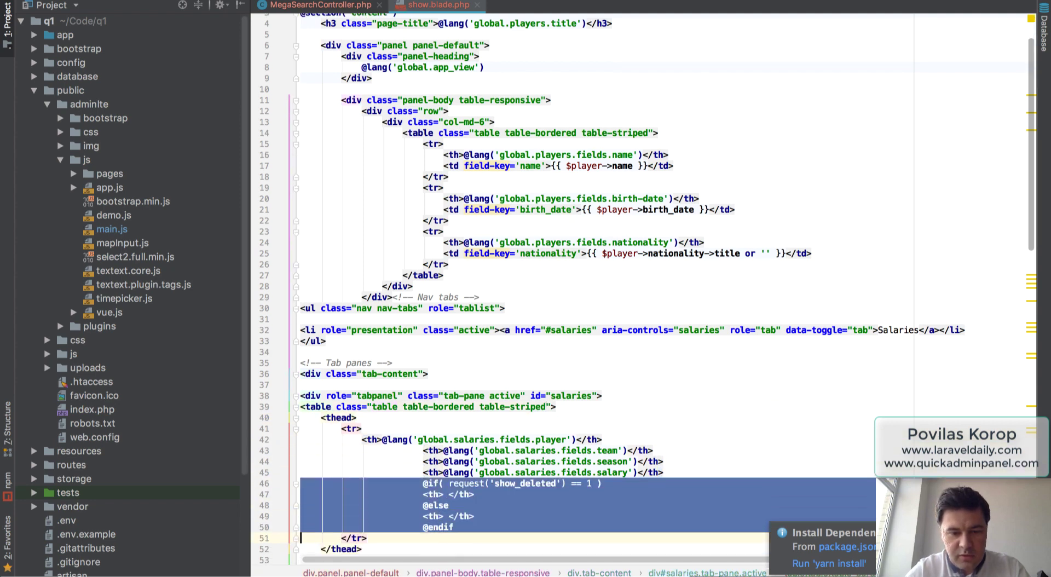
key(BackSpace)
key(Up)
key(Up)
key(Up)
key(shift+Down)
key(shift+Down)
key(shift+Down)
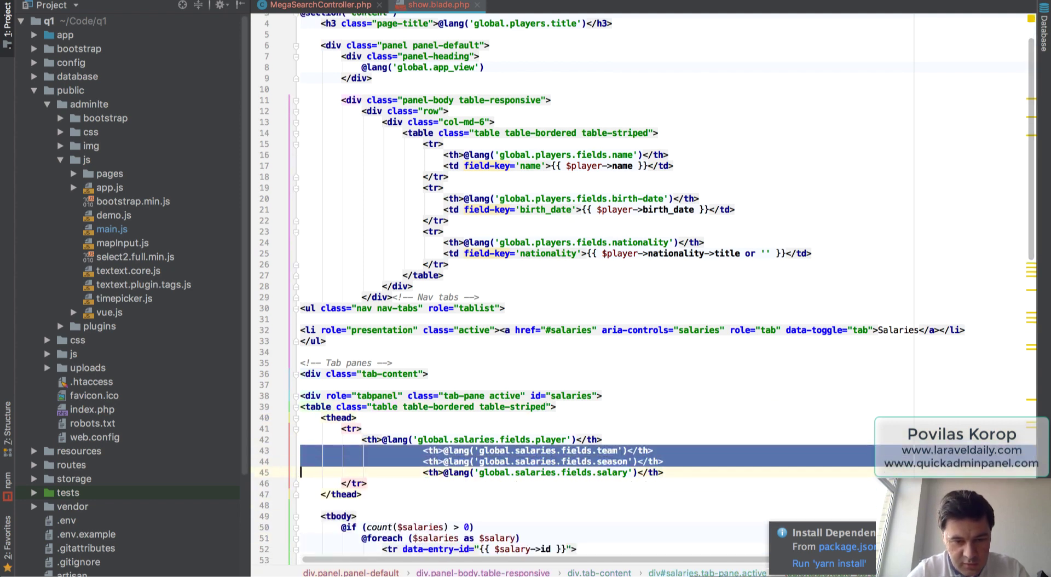
key(shift+Tab)
key(shift+Tab)
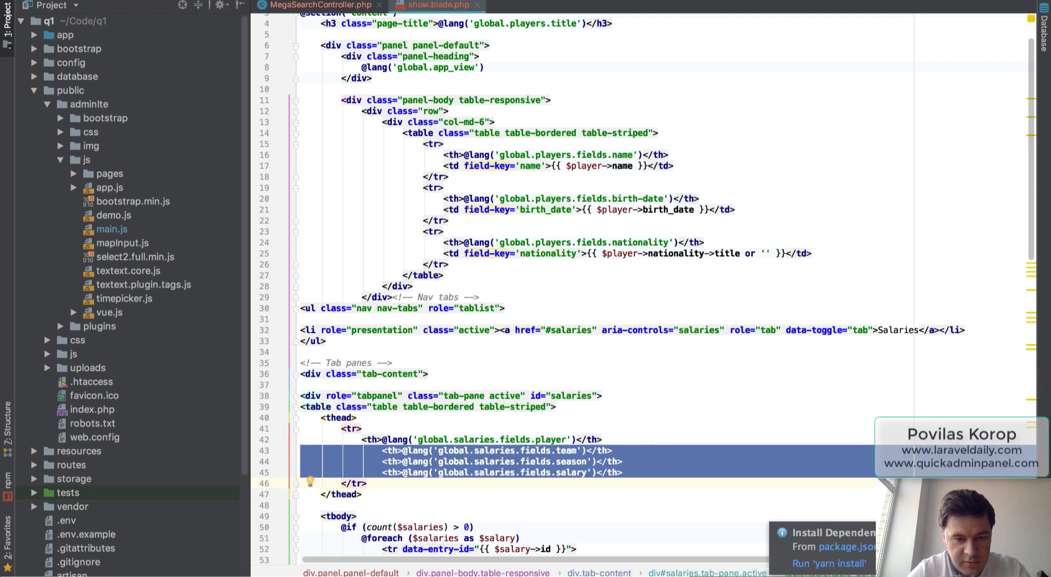
key(shift+Tab)
Delete the View/Edit/Delete actions block and realign the team, season and salary cell lines.
key(Down)
key(Down)
key(Down)
key(Down)
key(Down)
key(Down)
key(Down)
key(Down)
key(Down)
key(Down)
key(Down)
key(Down)
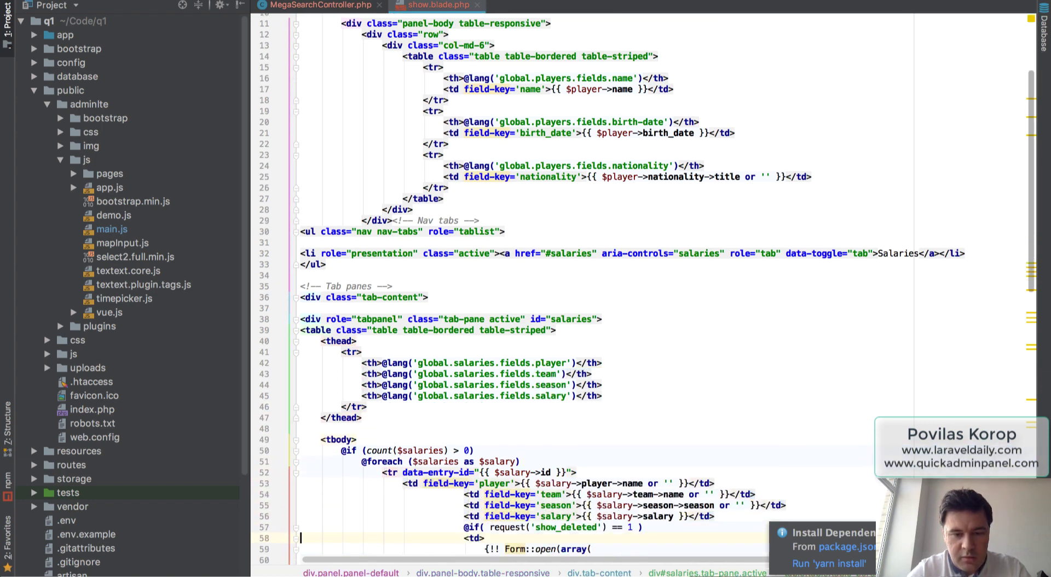
key(Up)
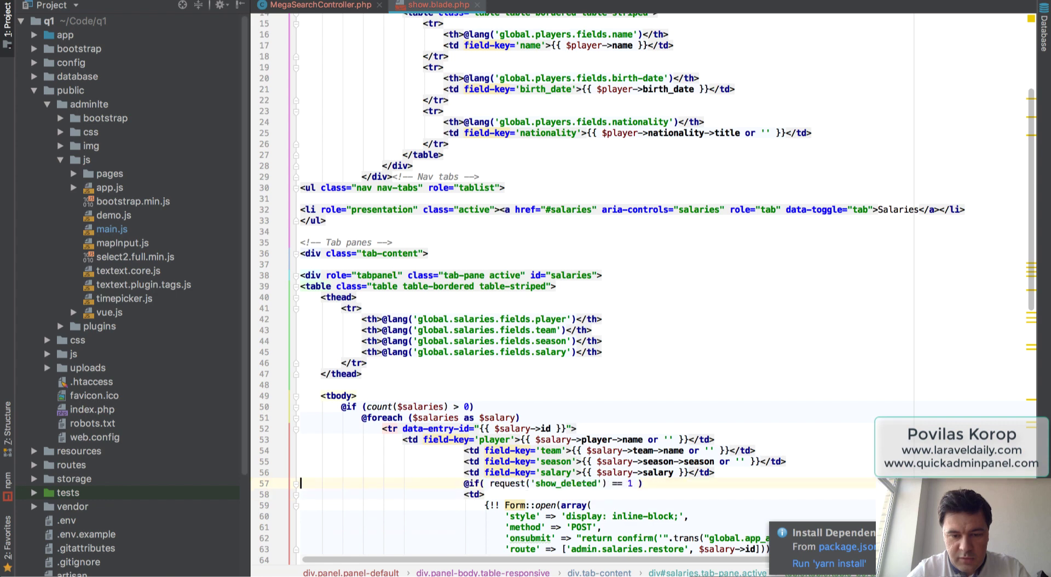
key(shift+Down)
key(shift+Down)
key(shift+Down)
key(shift+Down)
key(shift+Down)
key(shift+Down)
key(shift+Down)
key(shift+Down)
key(shift+Down)
key(shift+Down)
key(shift+Down)
key(shift+Down)
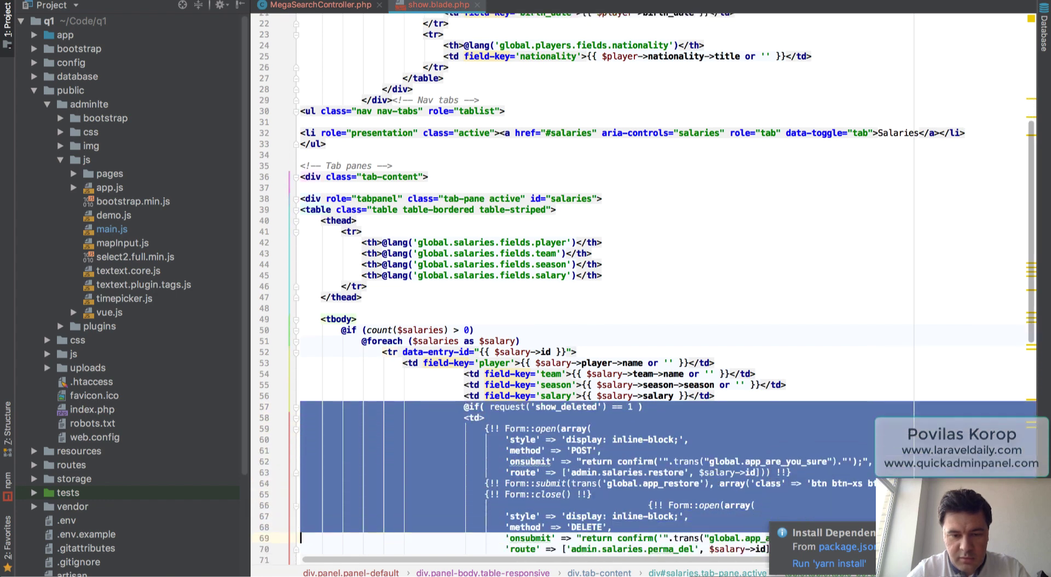
key(shift+Down)
key(shift+Down)
key(shift+Down)
key(shift+Down)
key(shift+Down)
key(shift+Down)
key(shift+Down)
key(shift+Down)
key(shift+Down)
key(shift+Down)
key(shift+Down)
key(shift+Down)
key(shift+Down)
key(shift+Down)
key(shift+Down)
key(shift+Down)
key(shift+Down)
key(shift+Down)
key(shift+Down)
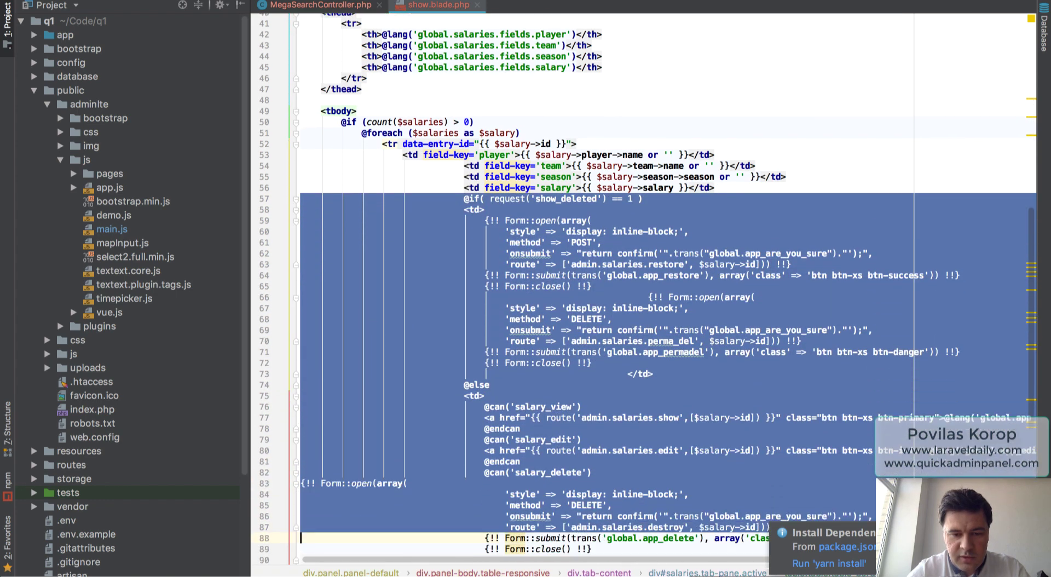
key(shift+Down)
key(shift+Down)
key(shift+Down)
key(shift+Down)
key(shift+Down)
key(shift+Down)
key(shift+Down)
key(BackSpace)
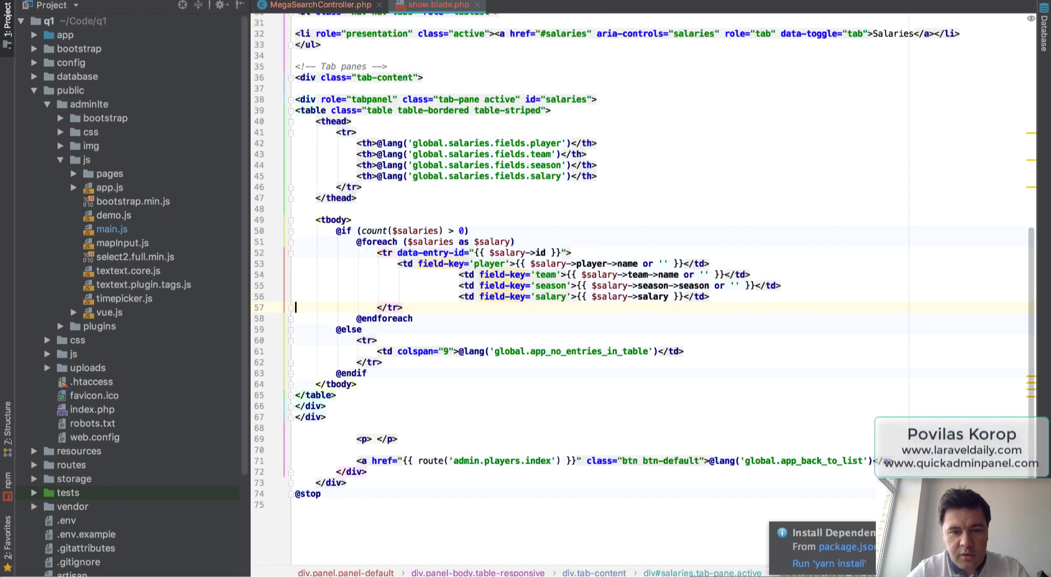
key(Up)
key(Up)
key(Up)
key(shift+Down)
key(shift+Down)
key(shift+Down)
key(shift+Tab)
key(shift+Tab)
key(shift+Tab)
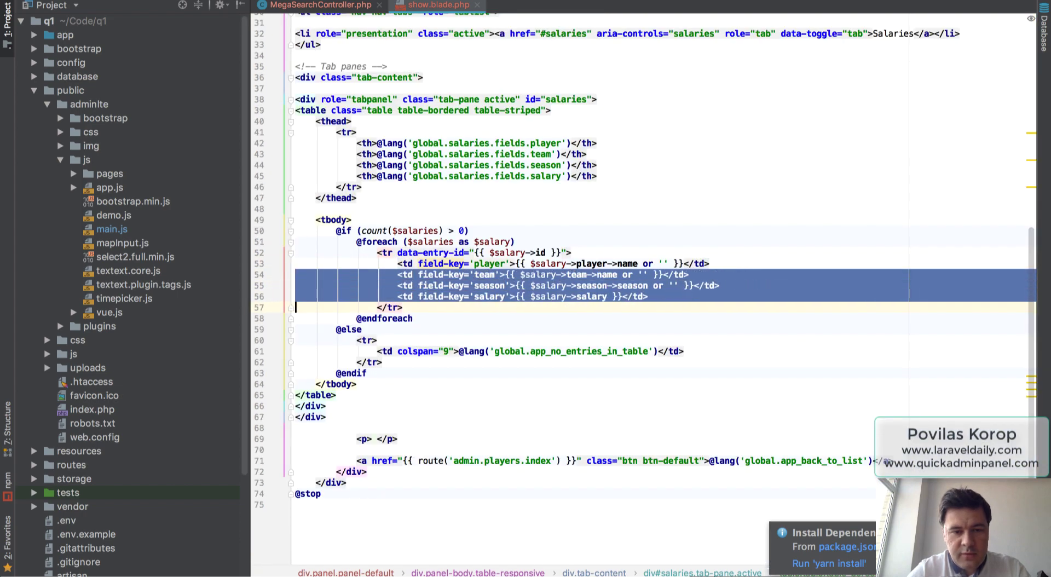
key(Escape)
key(super+Tab)
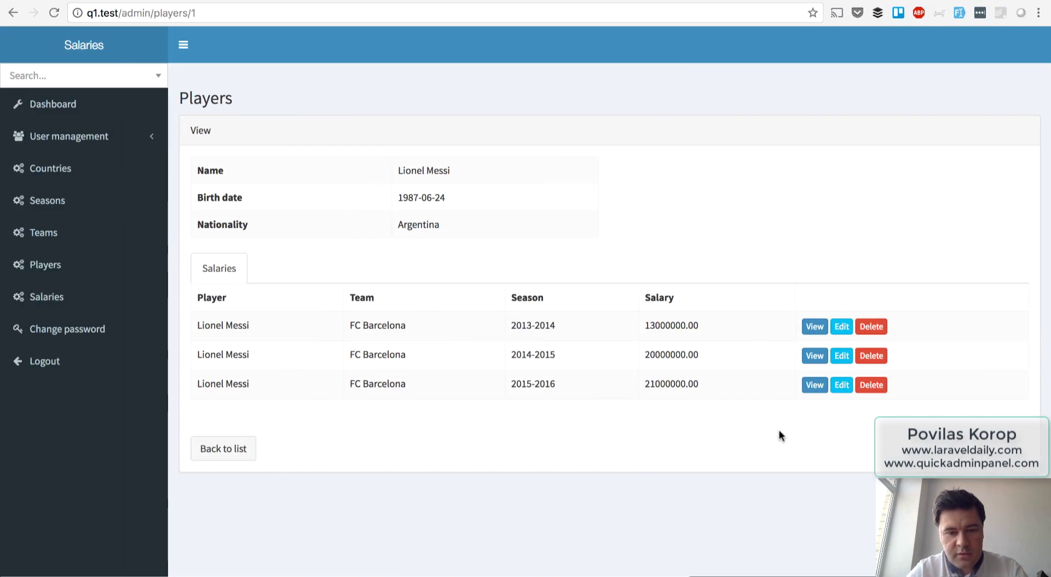
Delete the Player data cell and Player header cell lines from show.blade.php, then reload the player page.
key(super+r)
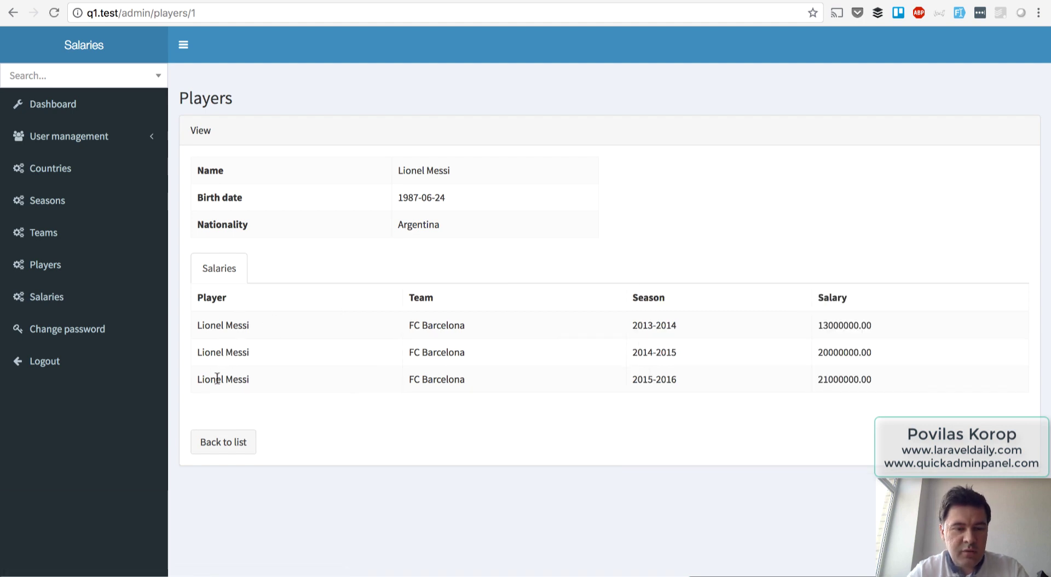
key(super+Tab)
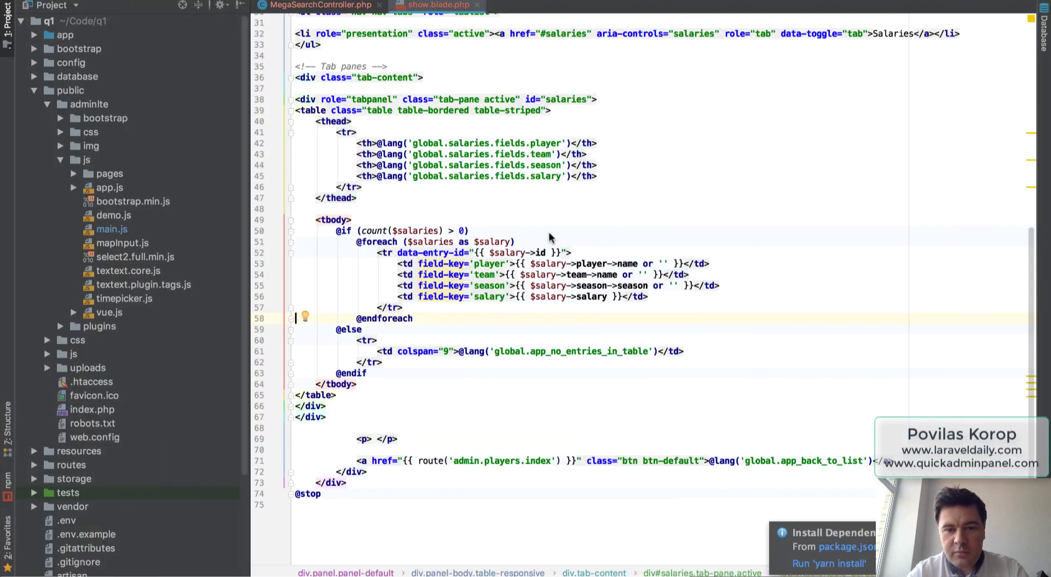
triple_click(397, 263)
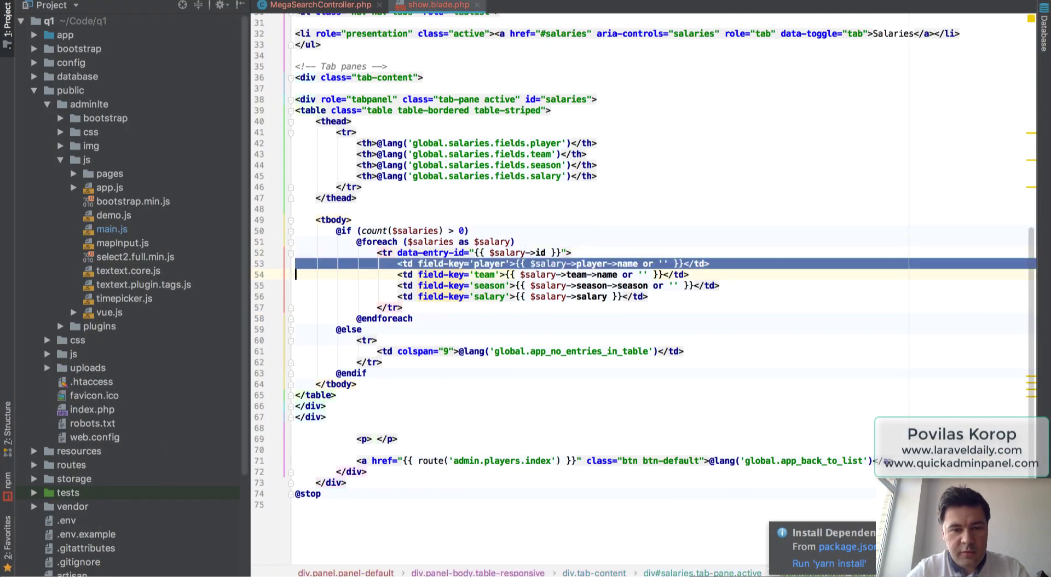
key(BackSpace)
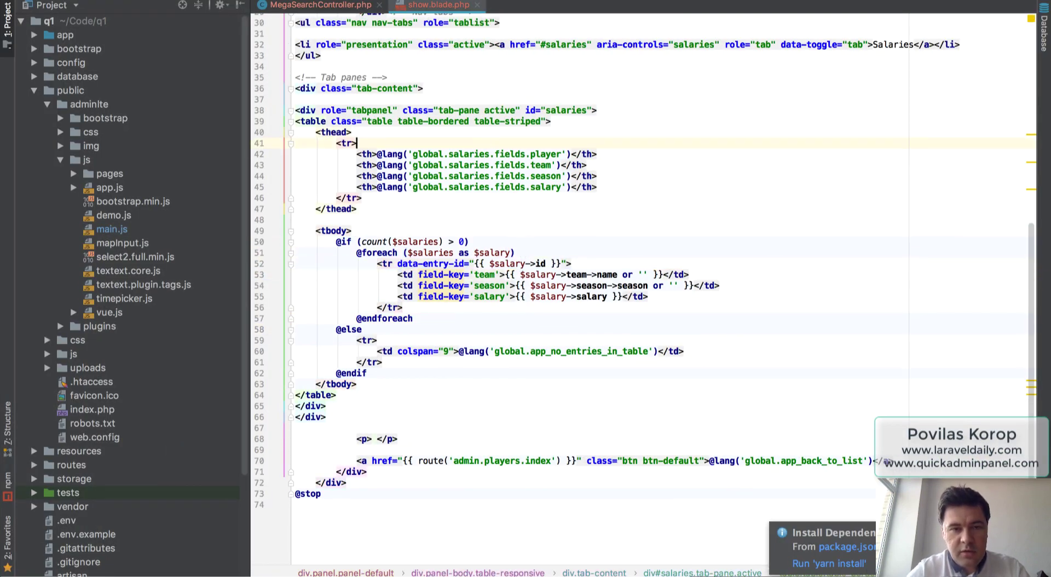
triple_click(357, 154)
key(BackSpace)
key(super+Tab)
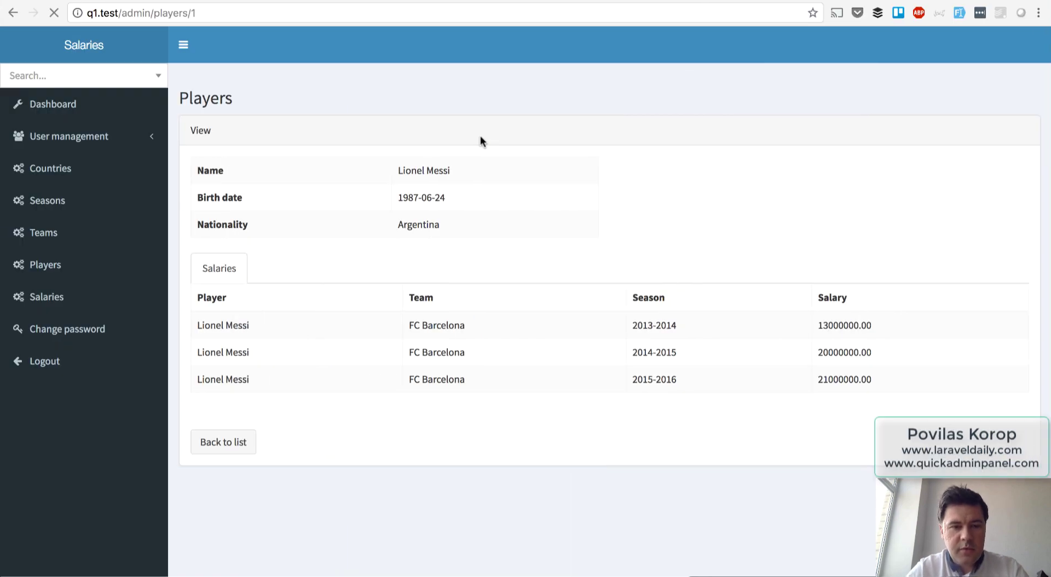
key(super+r)
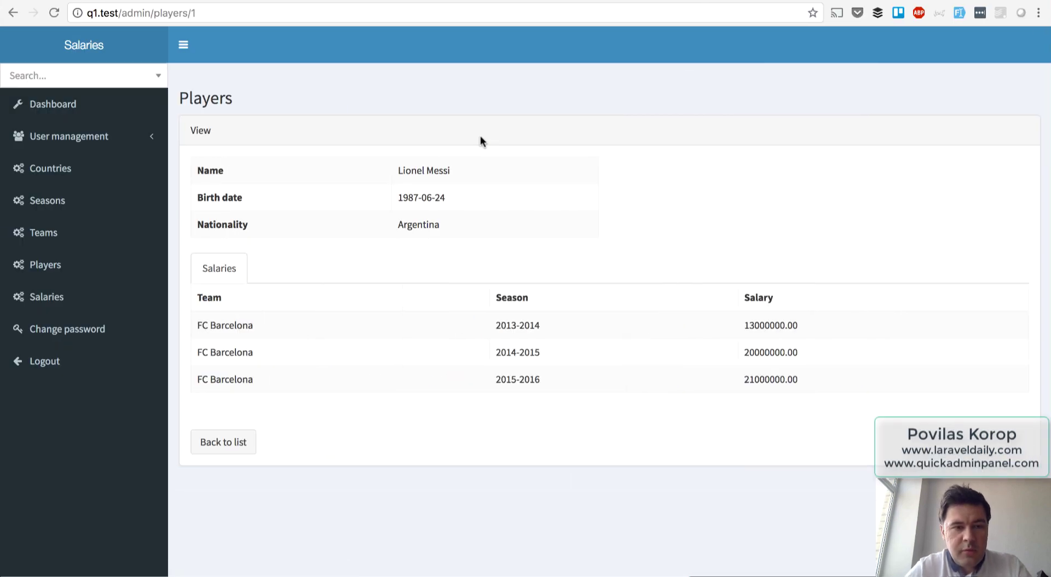